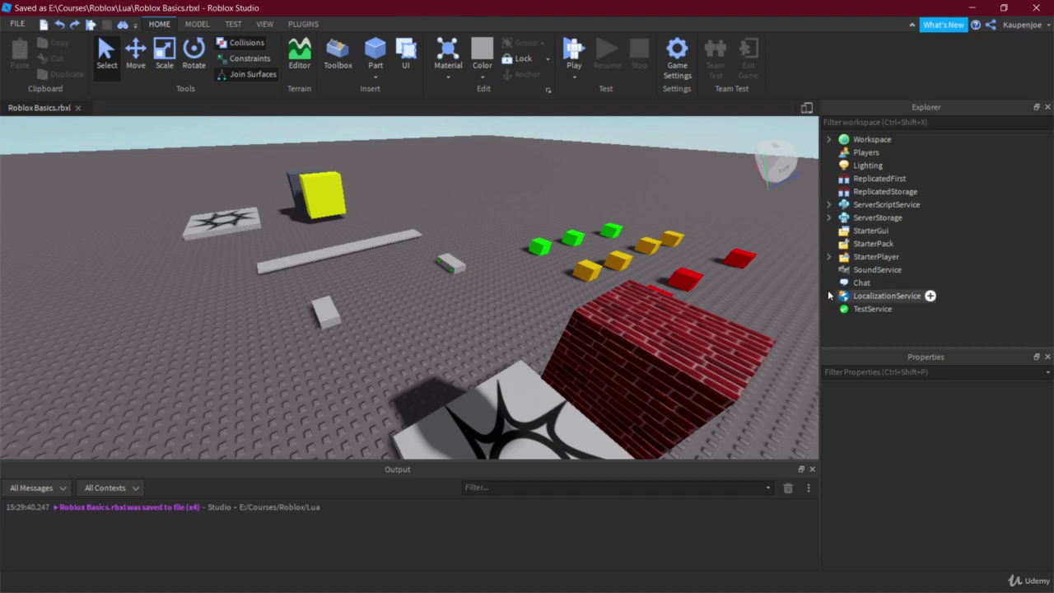
Insert a ScreenGui into StarterGui and bring up the new ScreenGui's insert-object list
left_click(871, 230)
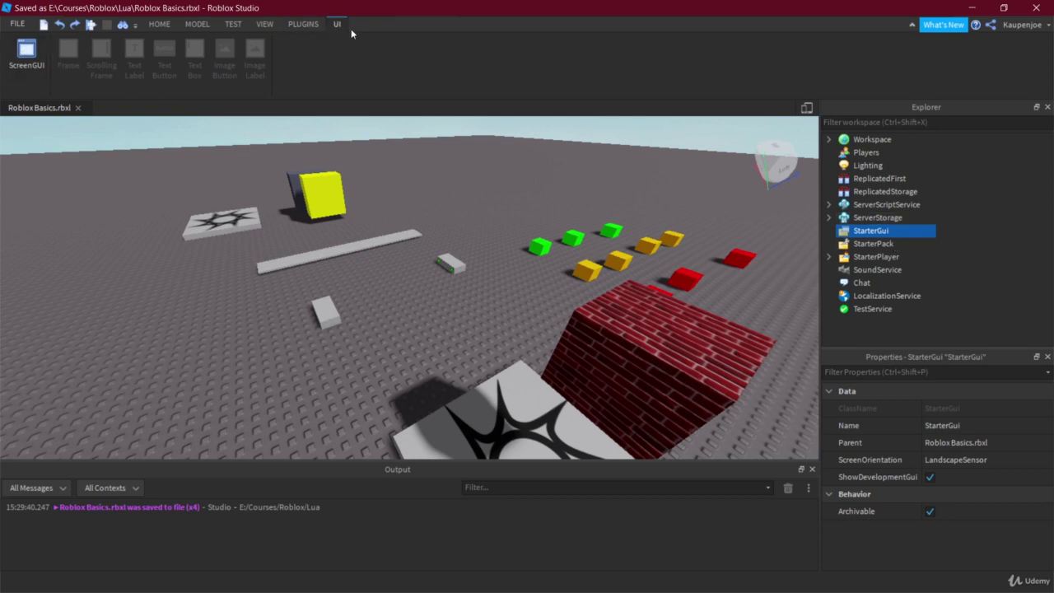
mouse_move(906, 234)
left_click(898, 232)
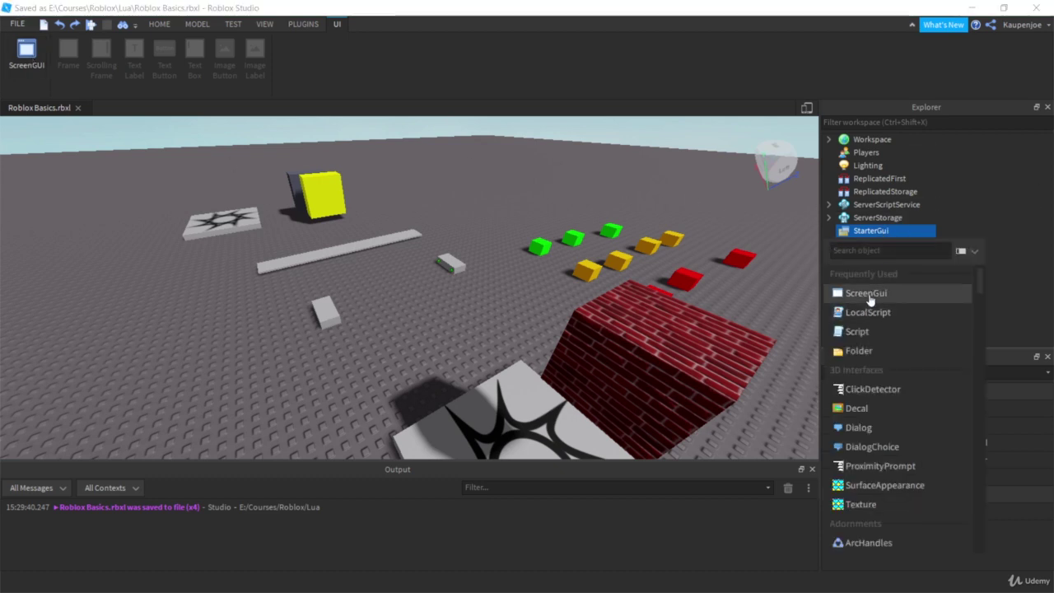
left_click(868, 295)
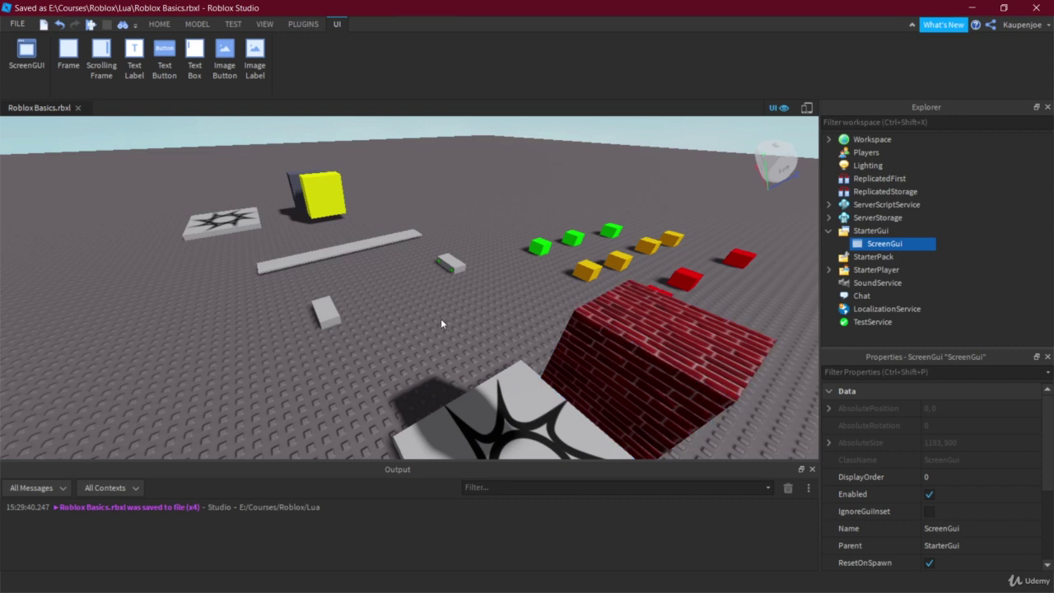
left_click(911, 244)
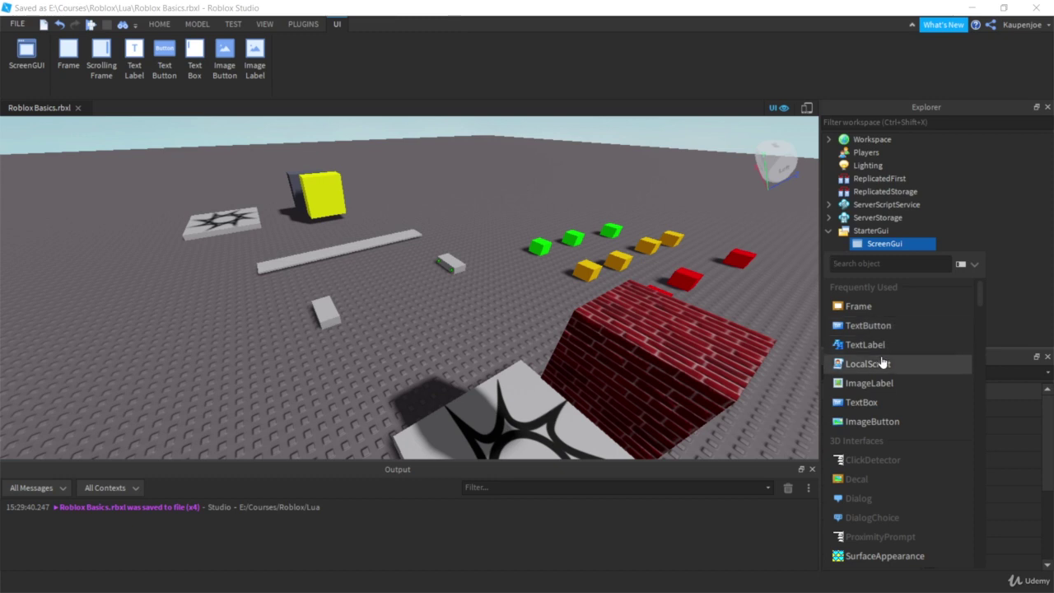
Add a white Frame to the ScreenGui, move it to mid-screen, and stretch it to 107 x 92
left_click(858, 306)
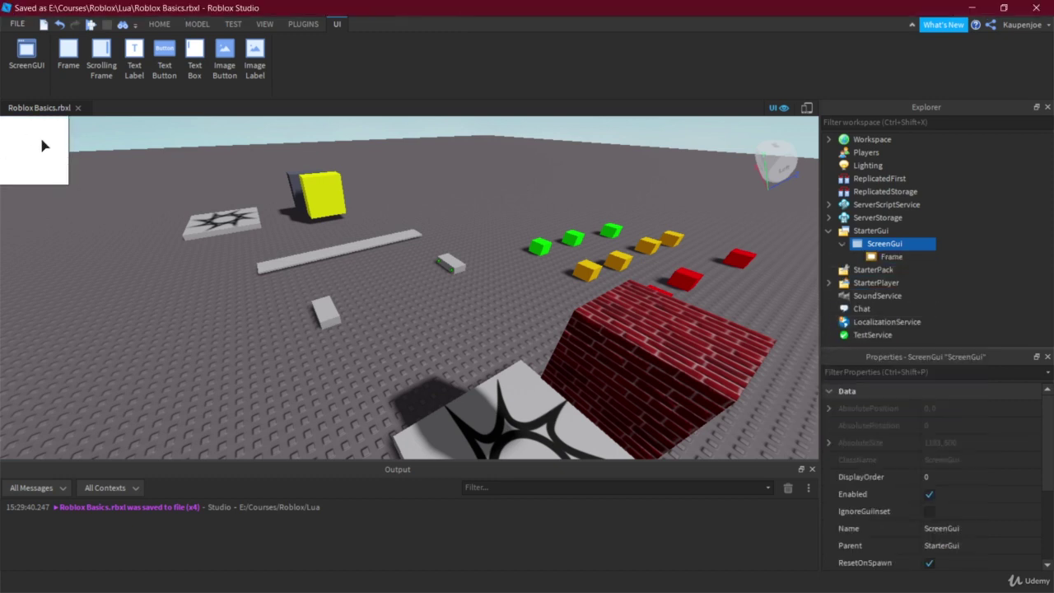
left_click(50, 162)
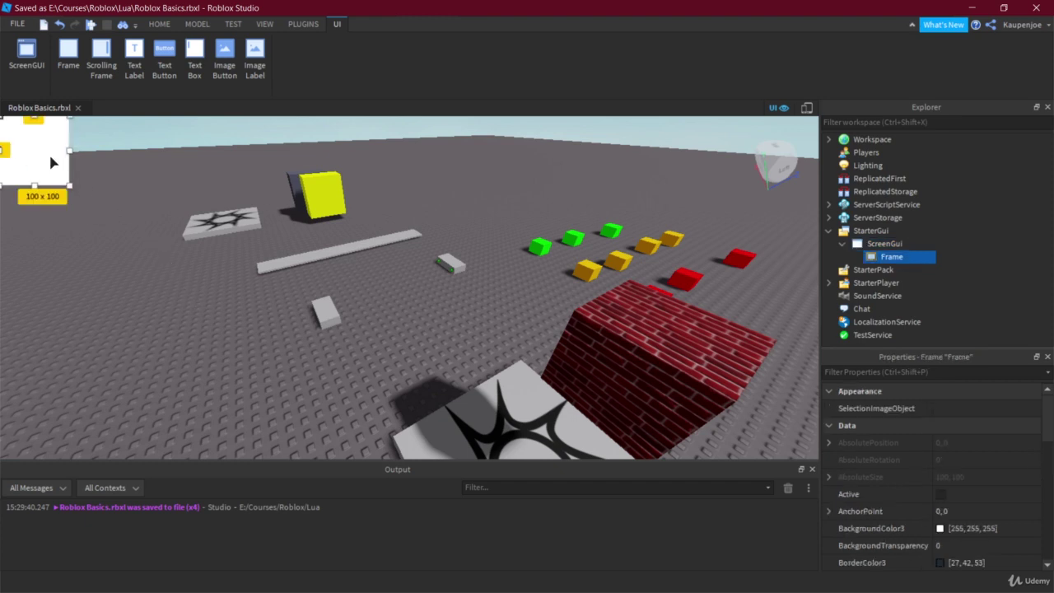
left_click_drag(52, 134, 403, 300)
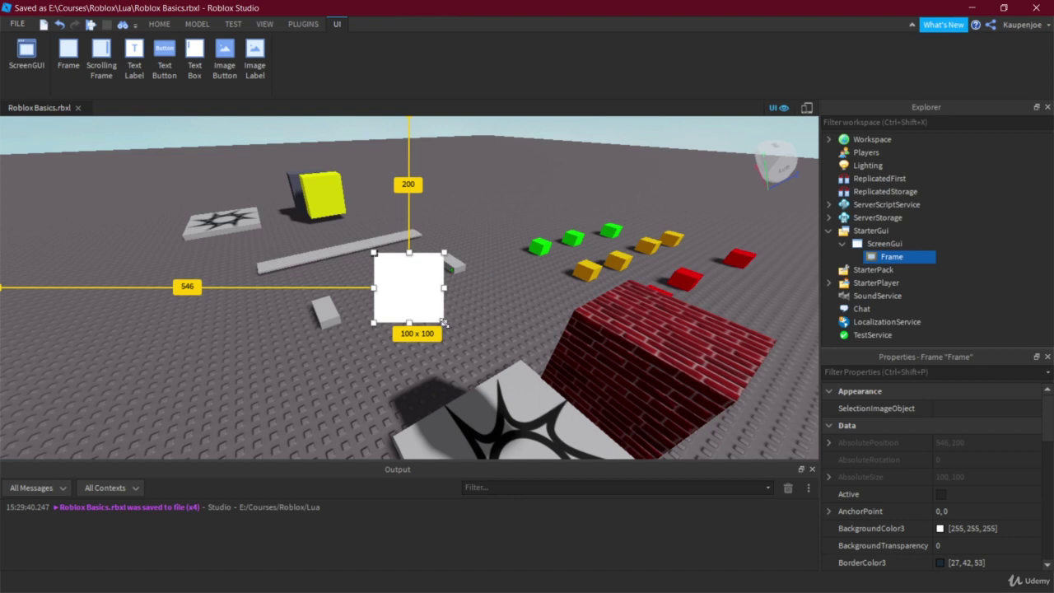
mouse_move(445, 322)
left_mouse_down()
mouse_move(533, 354)
mouse_move(565, 387)
mouse_move(528, 346)
mouse_move(452, 323)
left_mouse_up()
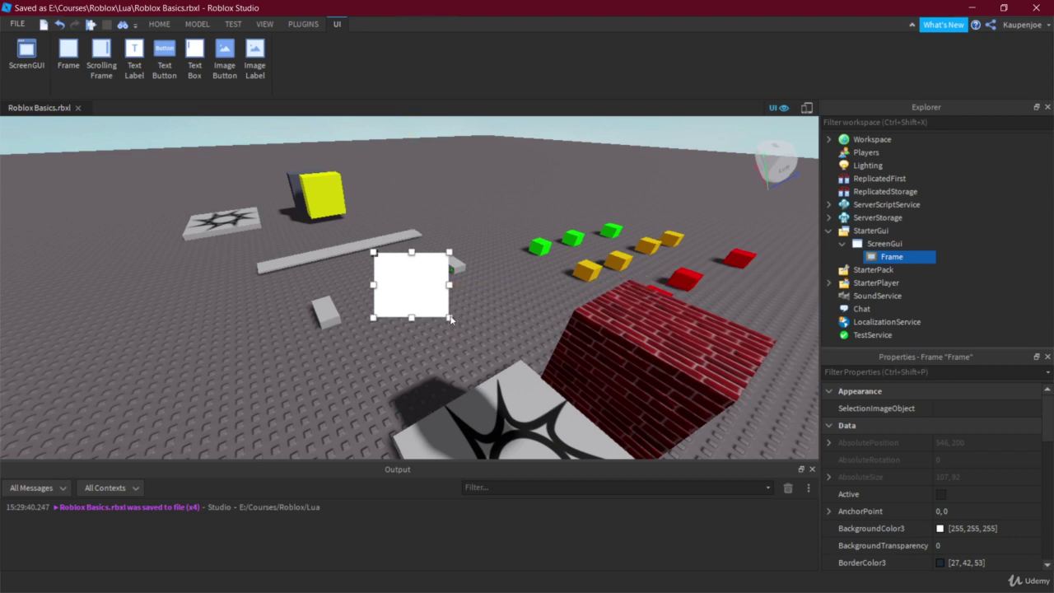
left_click(449, 323)
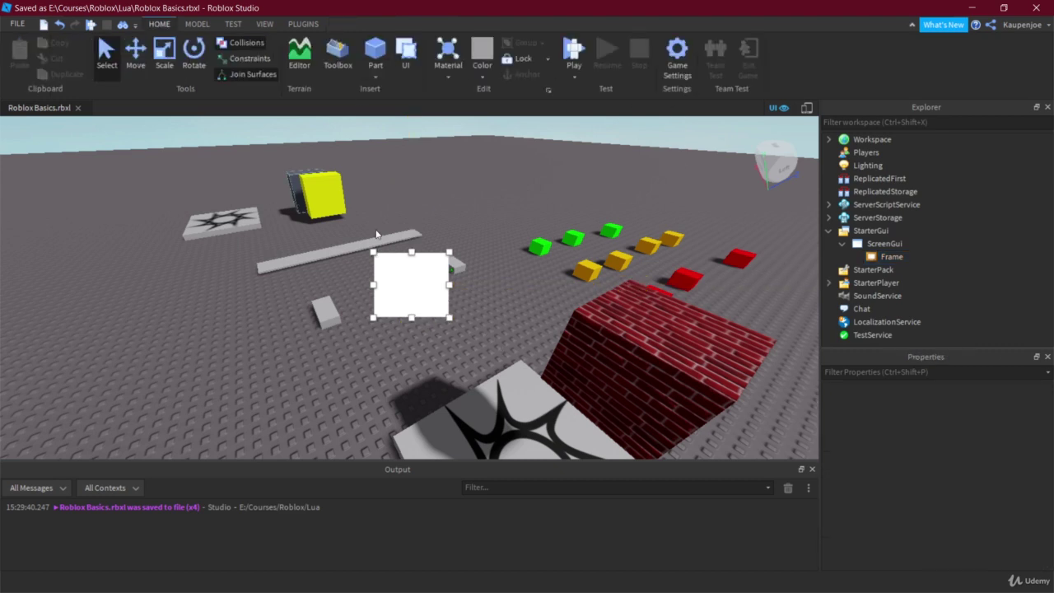
left_click(523, 339)
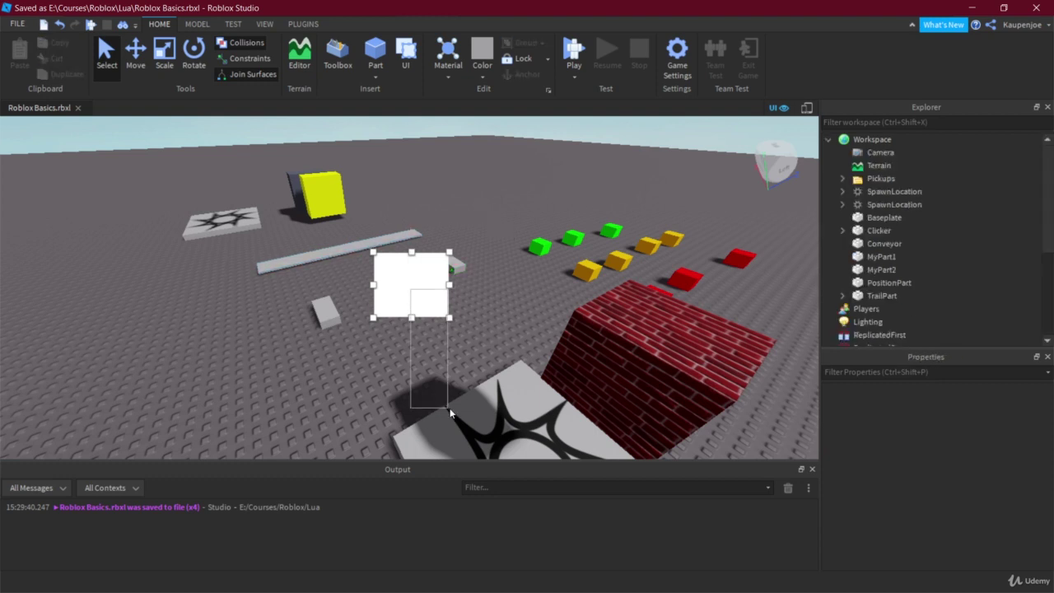
left_click(484, 216)
left_click(497, 258)
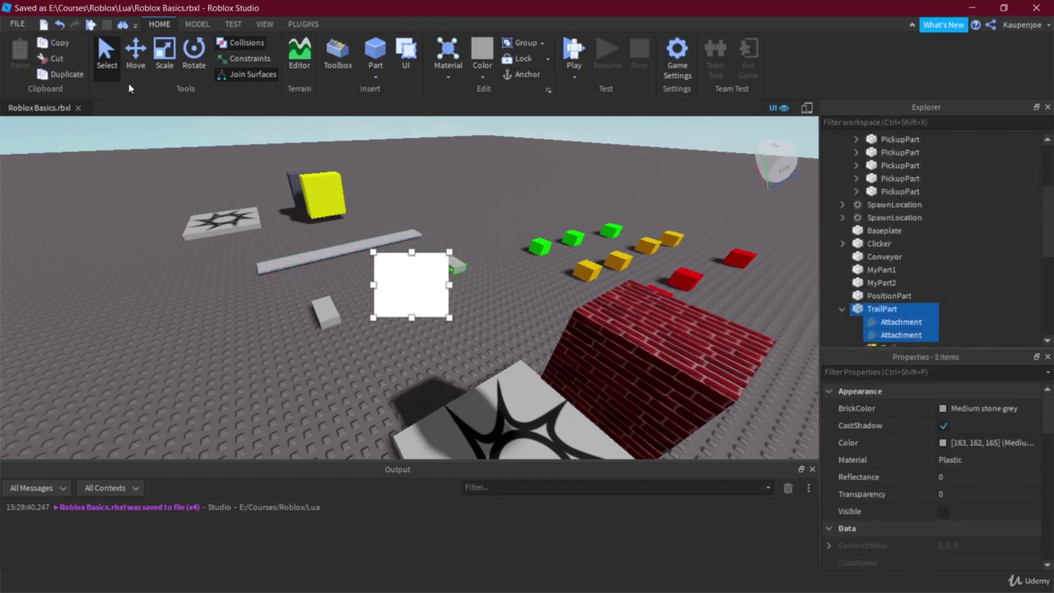
left_click(597, 317)
scroll(873, 272, "down", 3)
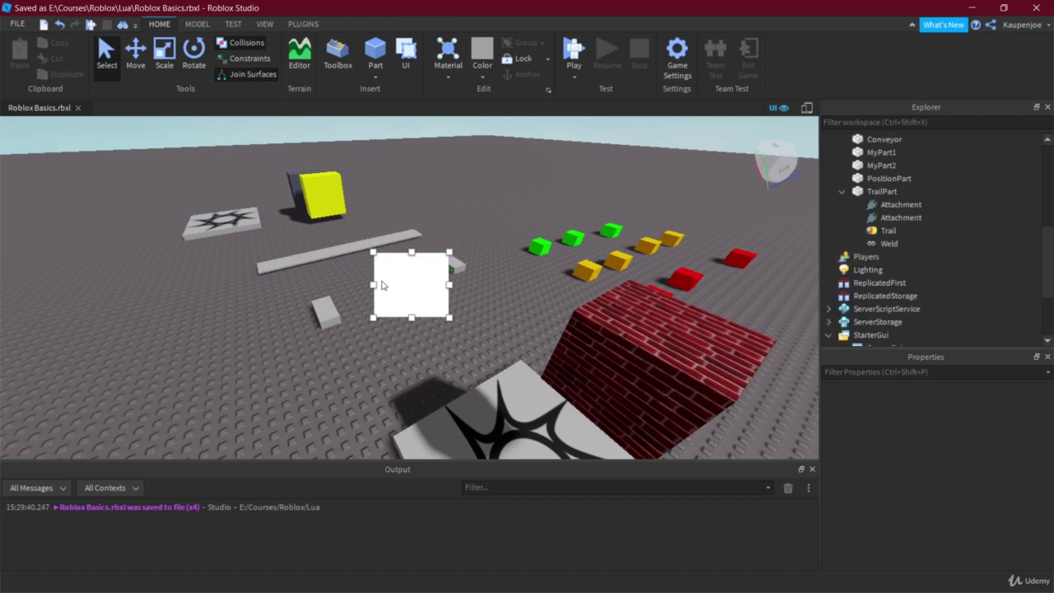
scroll(864, 247, "down", 3)
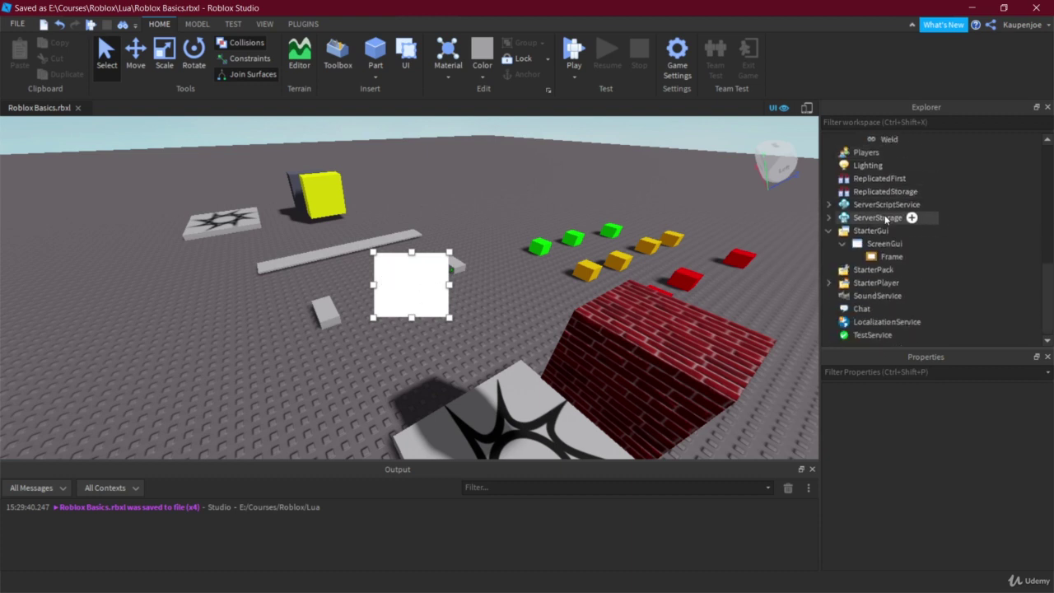
left_click(880, 256)
mouse_move(443, 312)
left_mouse_down()
mouse_move(434, 293)
mouse_move(429, 348)
mouse_move(440, 311)
mouse_move(449, 329)
left_mouse_up()
left_click(886, 244)
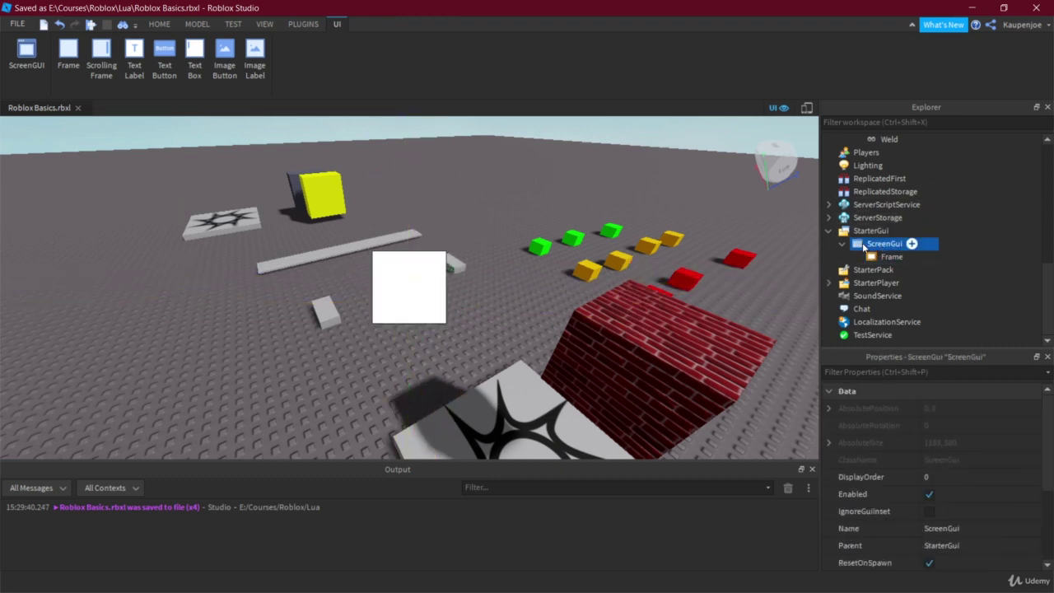
left_click(443, 317)
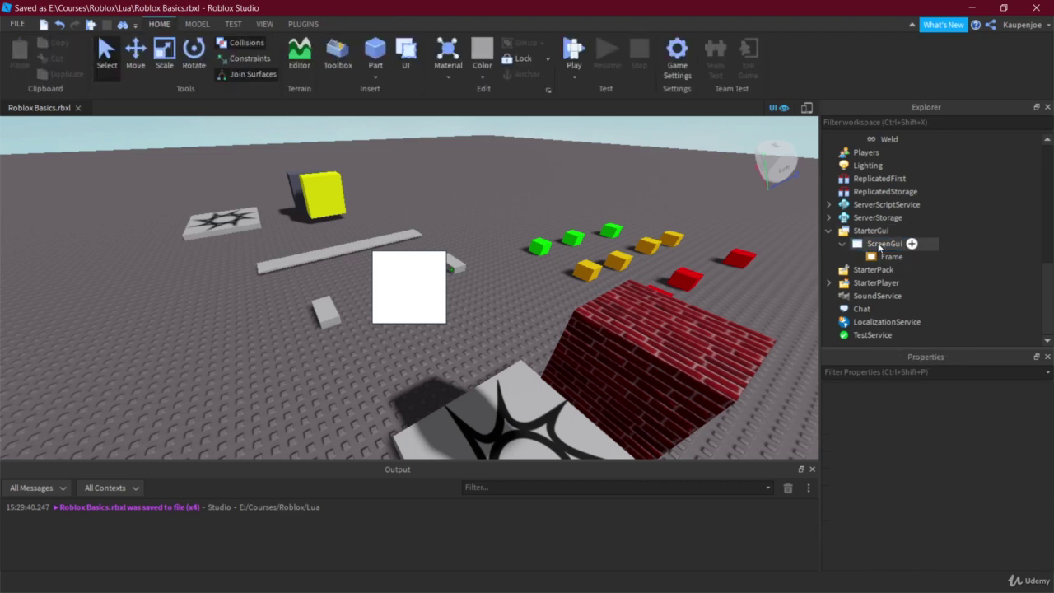
left_click(885, 243)
left_click(398, 304)
left_click(898, 243)
Resize the white Frame to 455 x 256 and position it at 369, 121 near screen centre
left_click(892, 257)
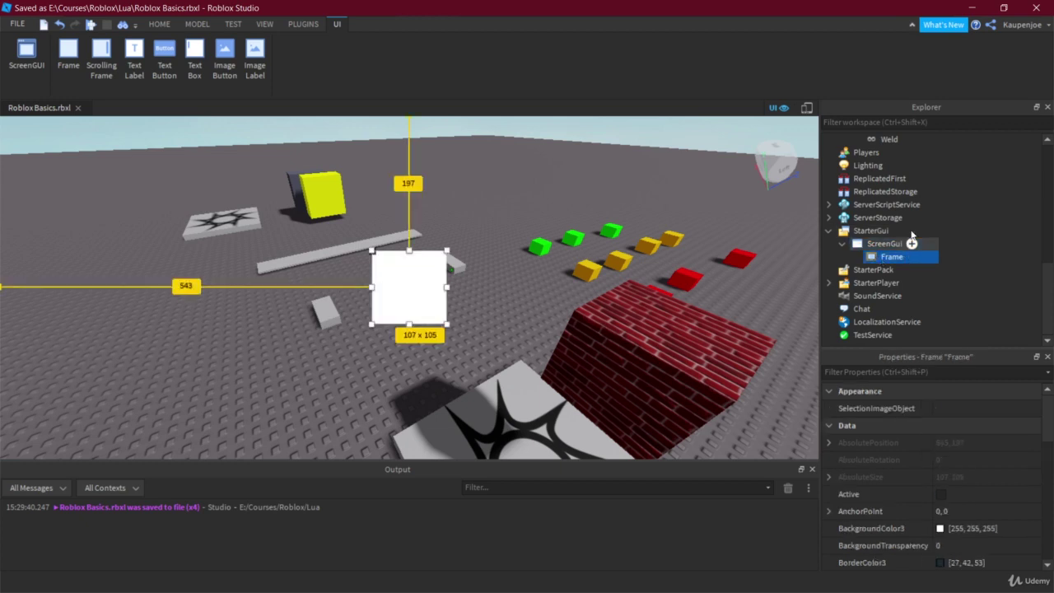
left_click_drag(426, 309, 568, 442)
left_click_drag(566, 313, 520, 377)
left_click_drag(472, 330, 433, 305)
left_click_drag(484, 354, 648, 398)
left_click_drag(532, 356, 457, 335)
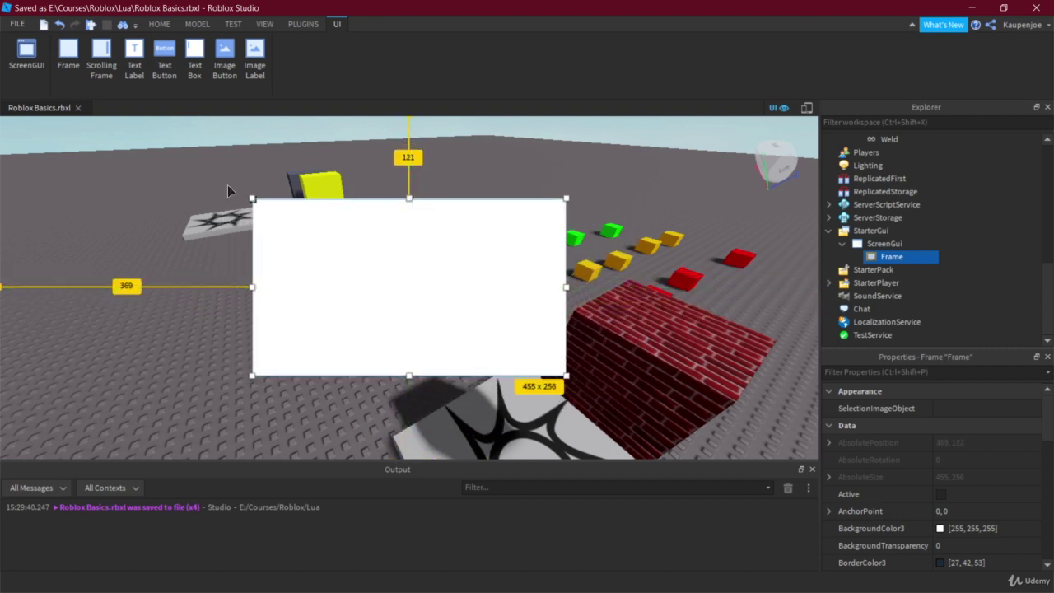
left_click(196, 251)
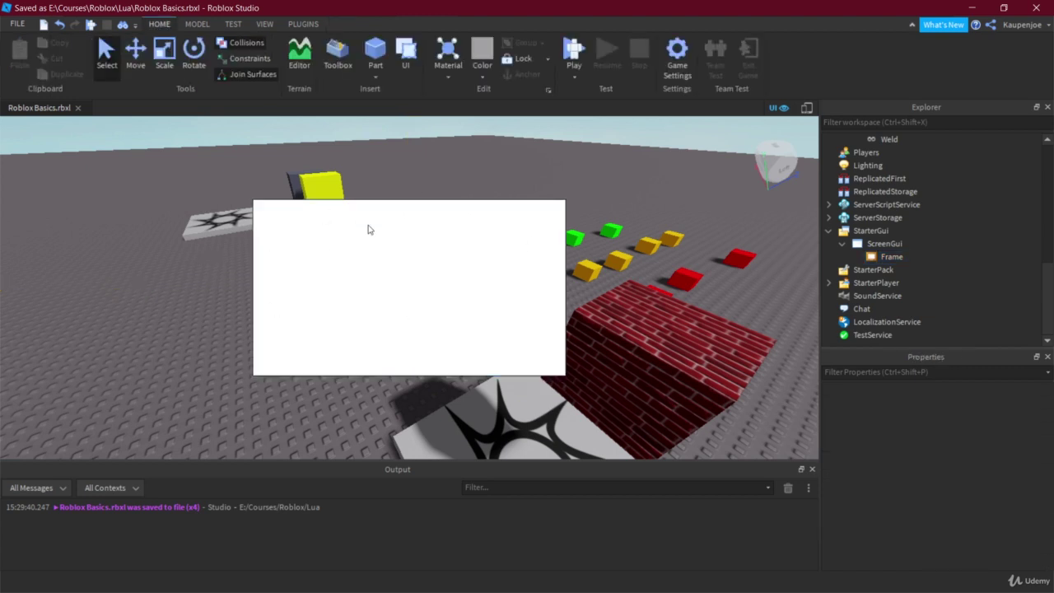
left_click(912, 256)
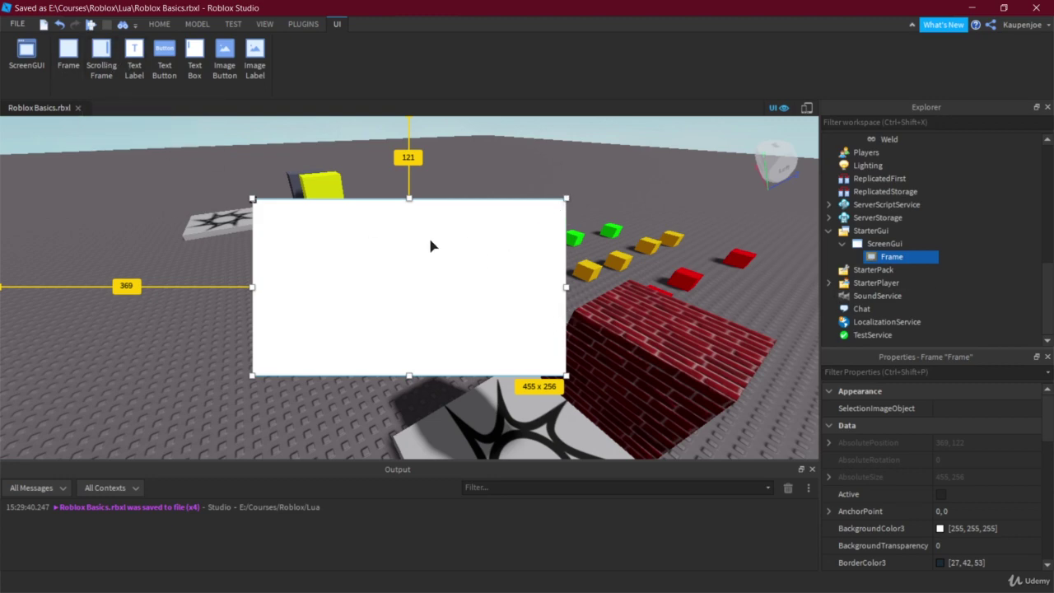
scroll(416, 249, "down", 5)
scroll(416, 249, "up", 5)
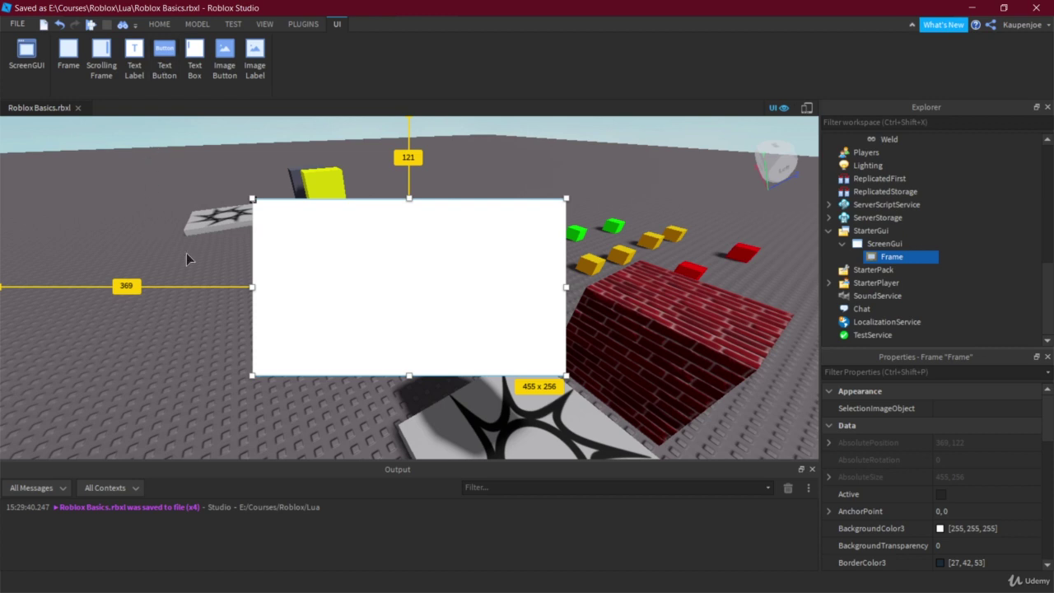
Insert a TextButton, parent it to the Frame, and place it at the frame's bottom centre
left_click(164, 65)
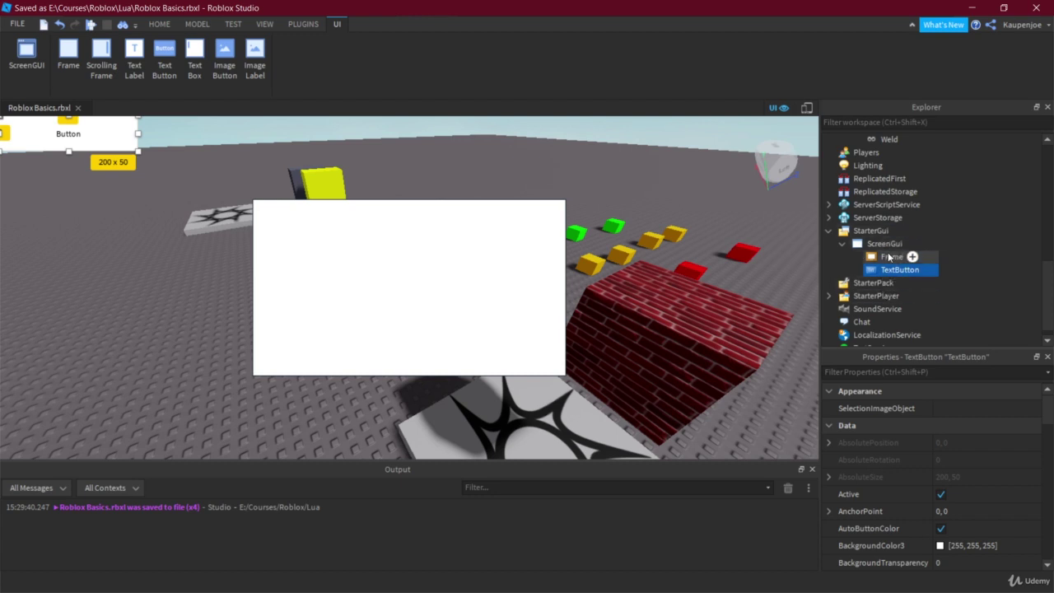
left_click_drag(898, 270, 892, 259)
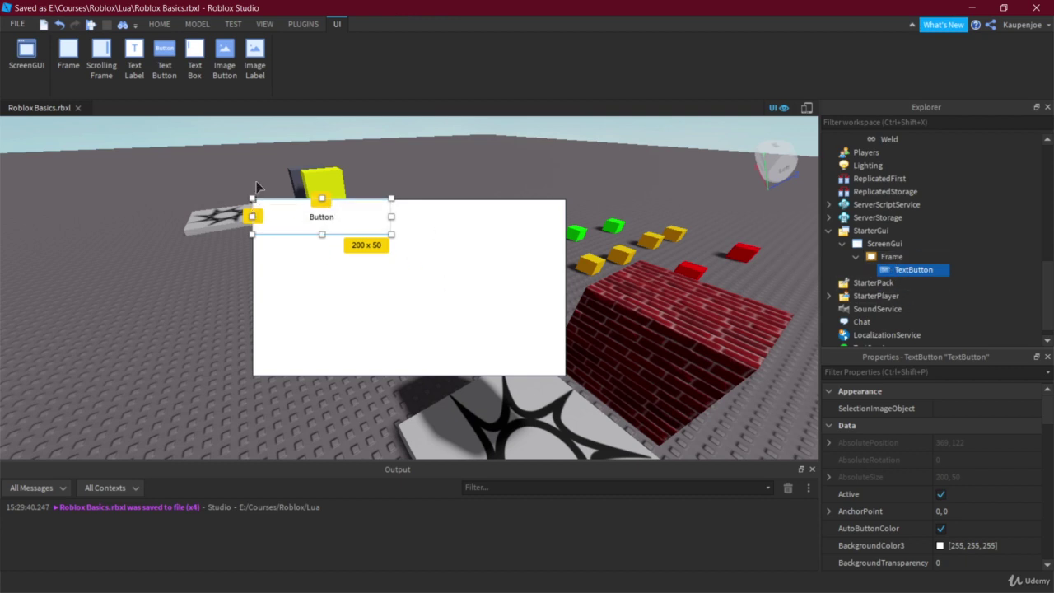
left_click_drag(342, 222, 420, 355)
left_click(281, 401)
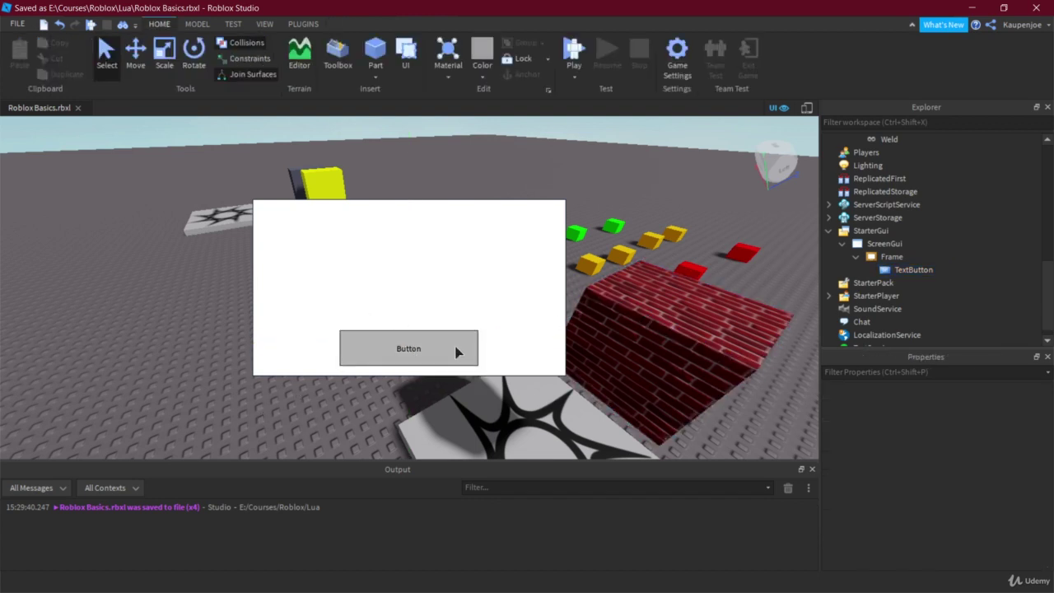
left_click(892, 257)
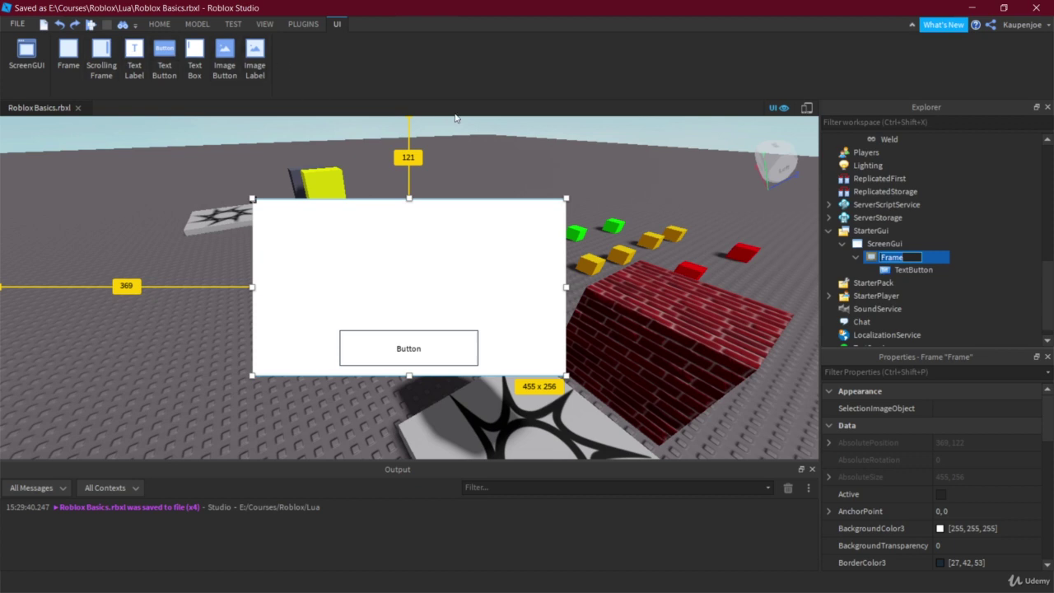
Insert a TextLabel into the Frame and move it to the frame's top centre, above the button
left_click(912, 257)
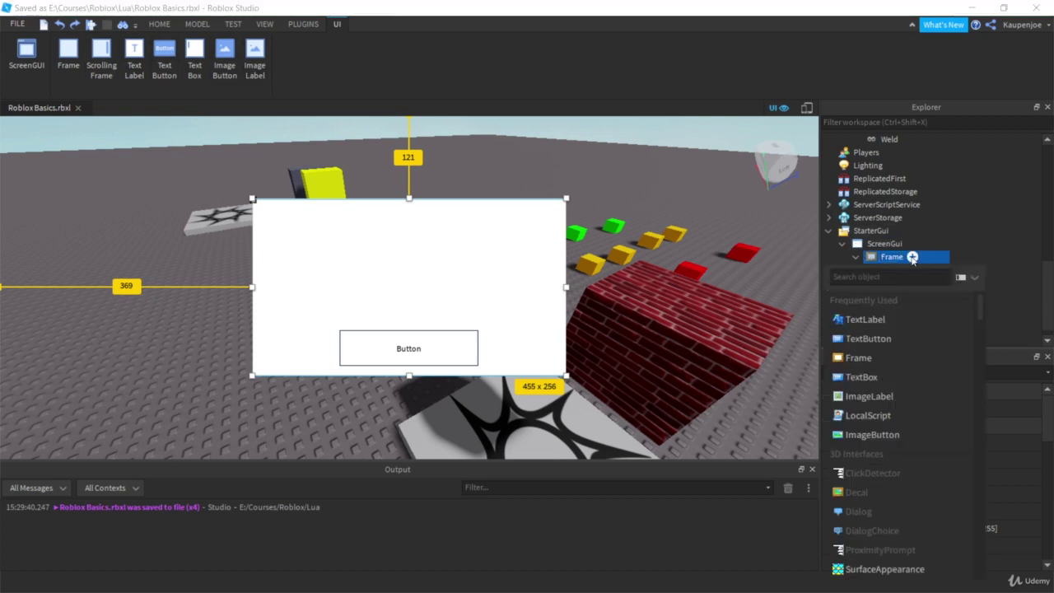
left_click(876, 318)
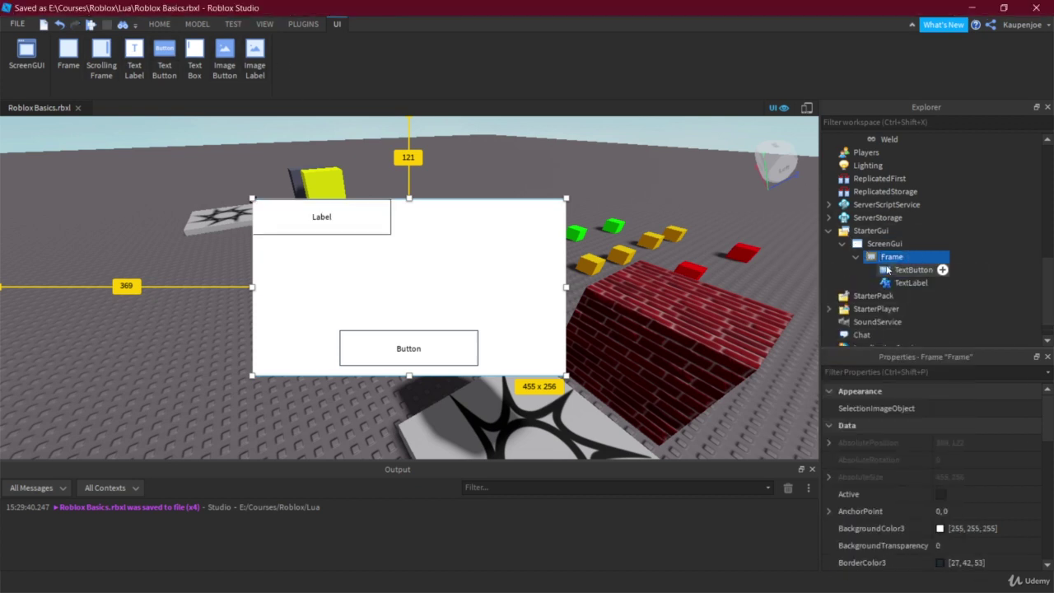
left_click(892, 257)
left_click_drag(311, 218, 396, 223)
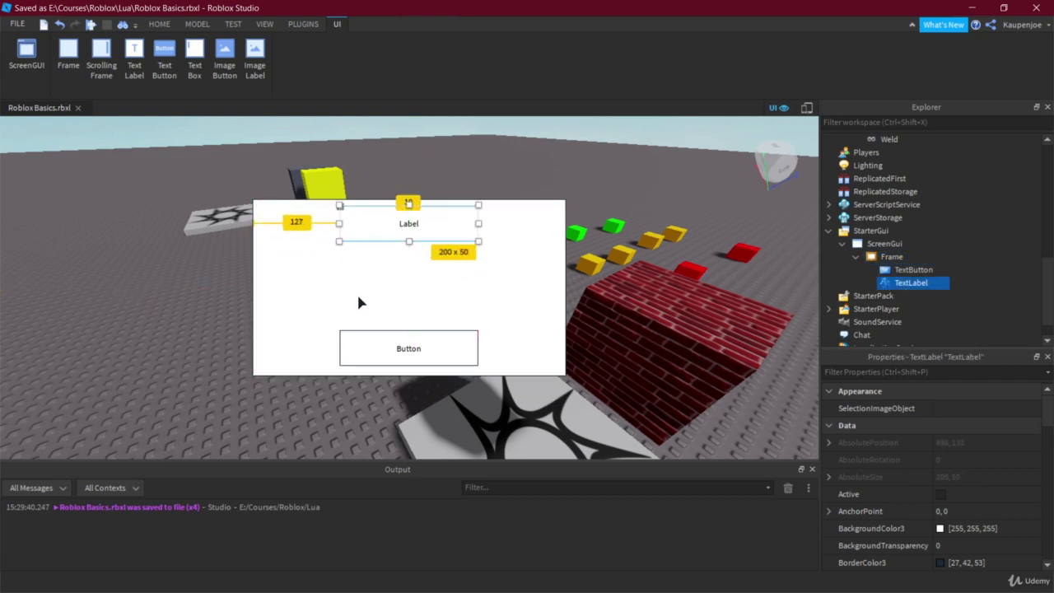
left_click(358, 302)
left_click(389, 226)
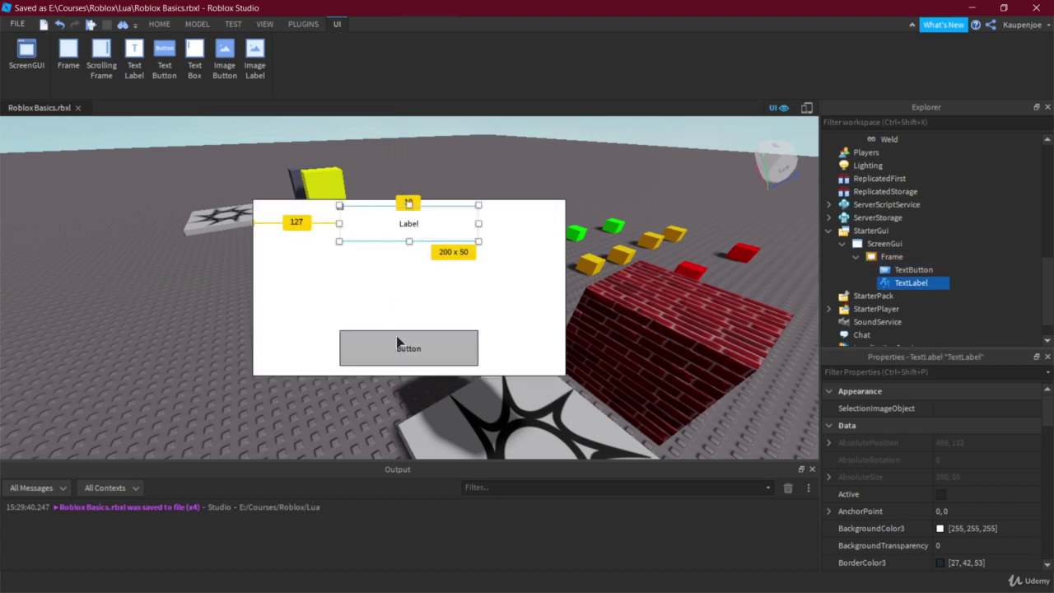
left_click(379, 273)
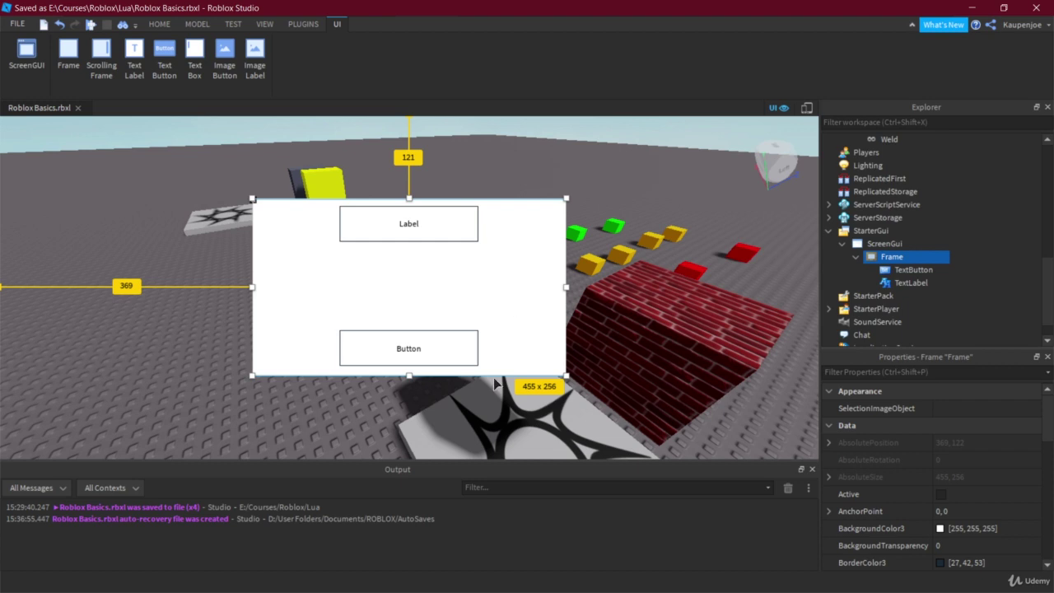
Make the Output panel taller and widen the 3D viewport by shifting the Explorer splitter
left_click(176, 389)
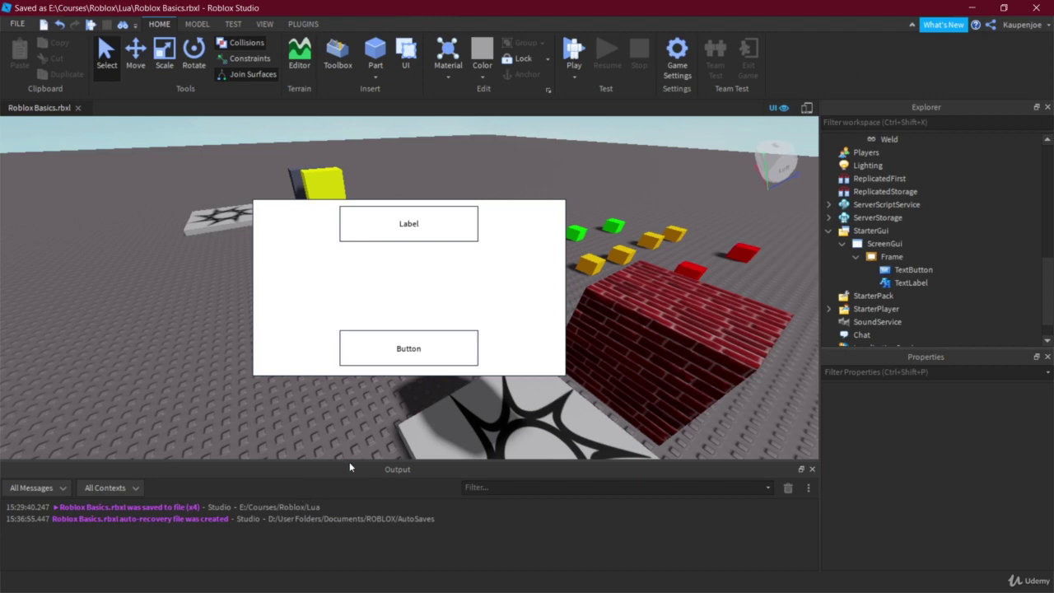
left_click_drag(348, 459, 305, 468)
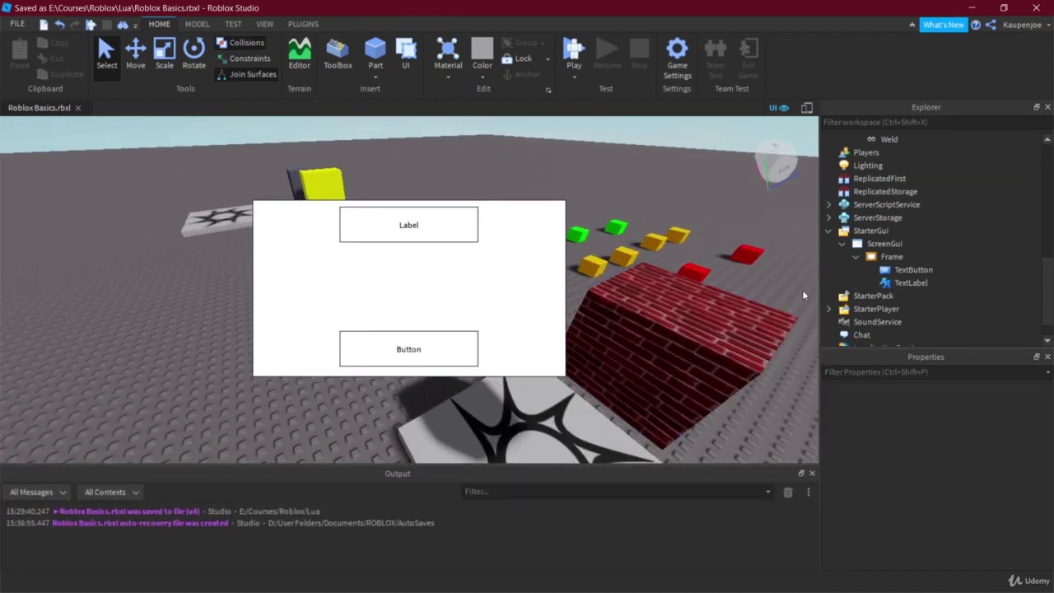
left_click_drag(820, 291, 869, 286)
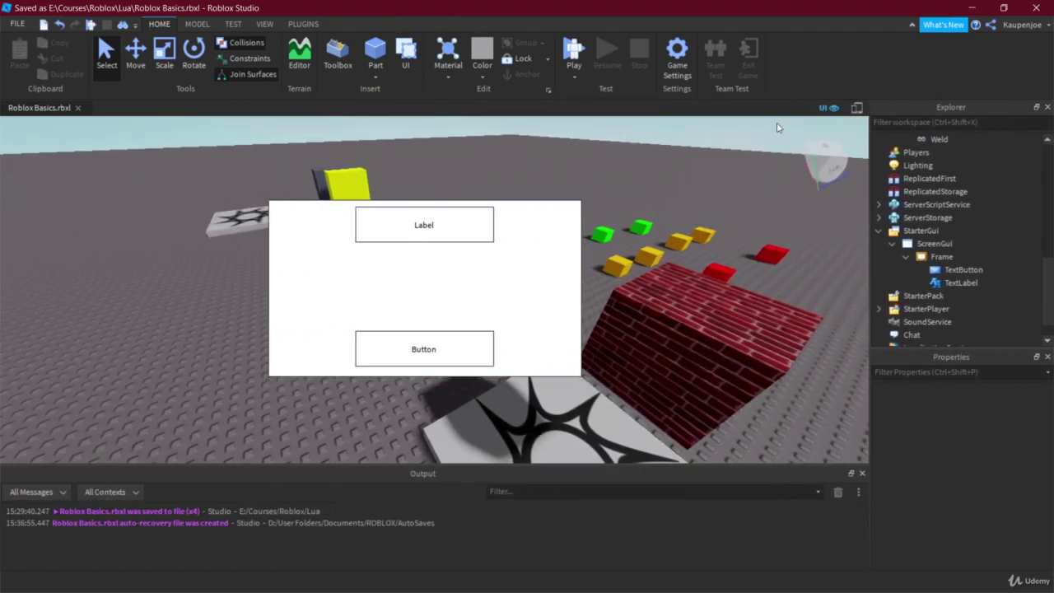
Preview the UI in the iPhone 7 device emulator, switch it off, and select the Frame
left_click(856, 109)
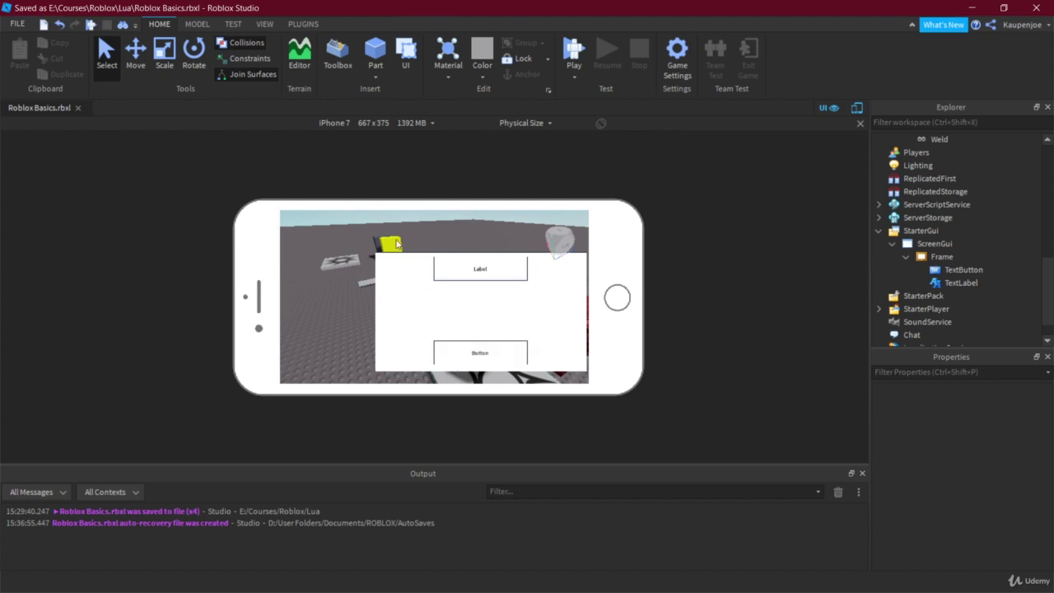
left_click(856, 110)
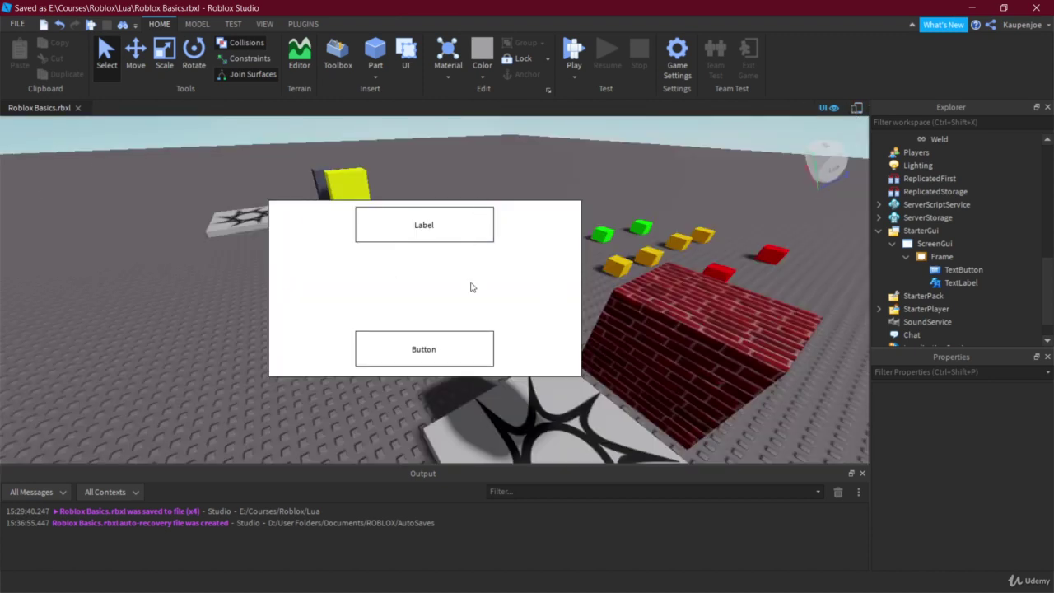
left_click(945, 257)
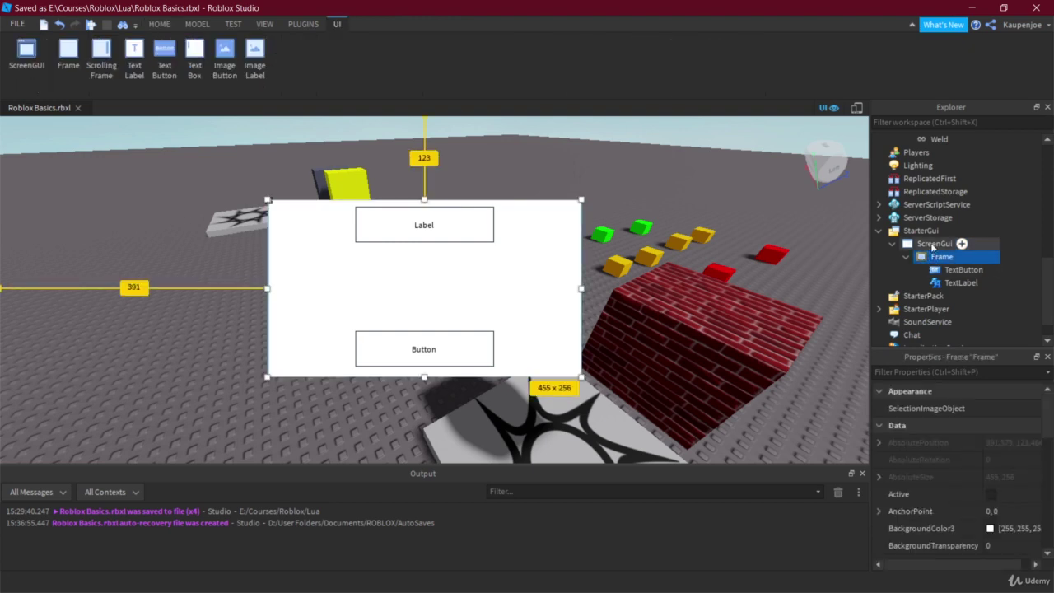
Widen and heighten the Explorer/Properties dock and scroll down to the Frame's Size property
left_click_drag(868, 397, 679, 397)
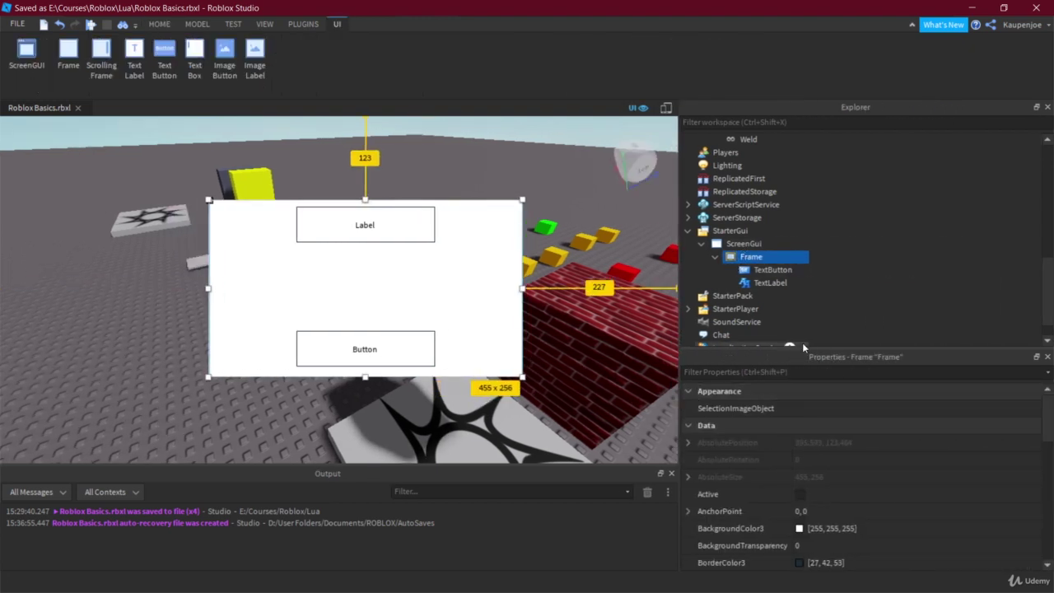
left_click_drag(808, 347, 808, 307)
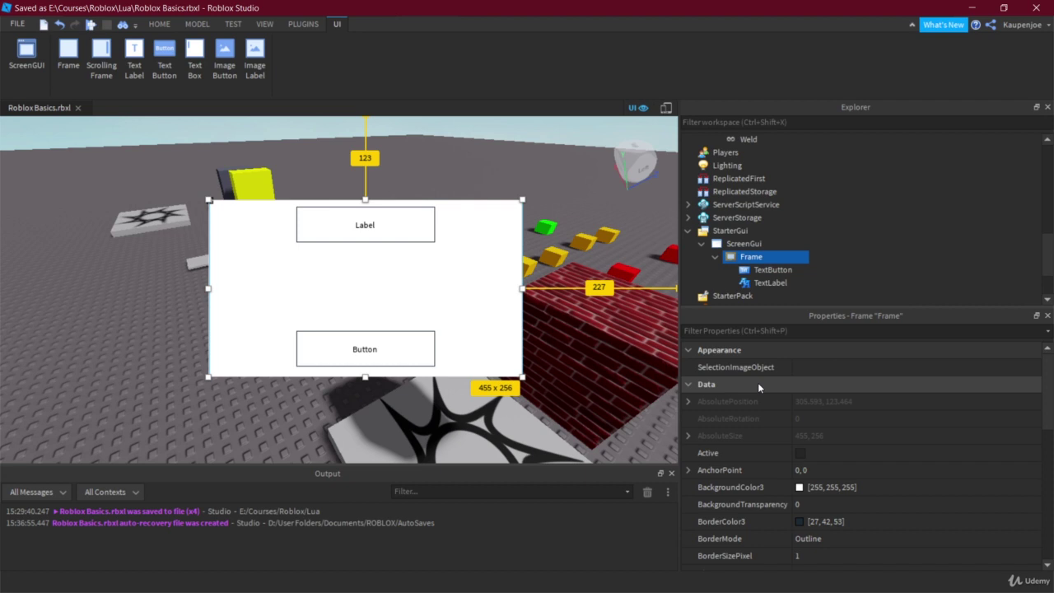
scroll(757, 382, "down", 2)
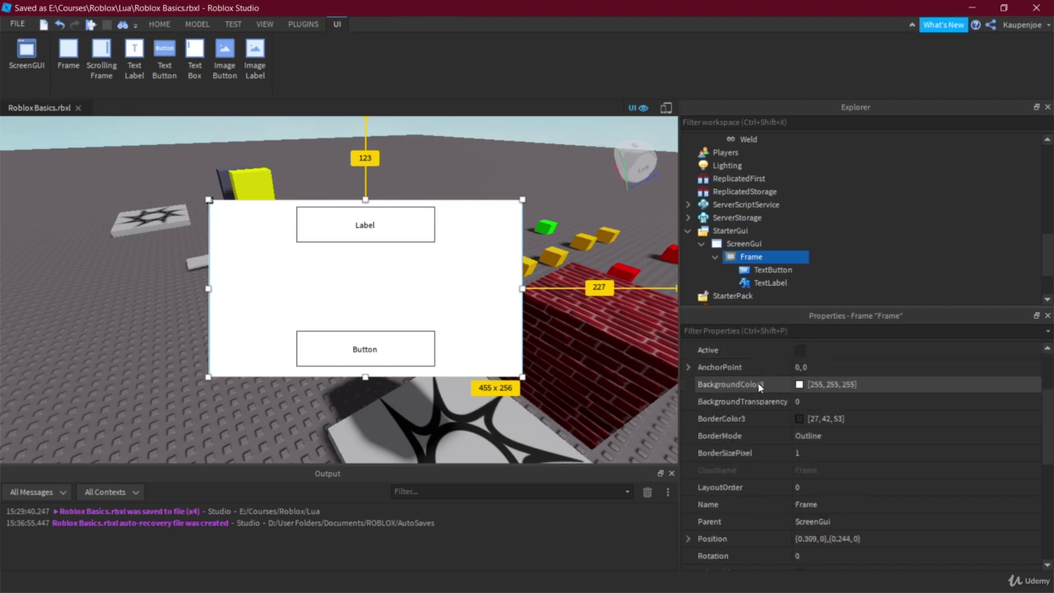
scroll(757, 382, "down", 2)
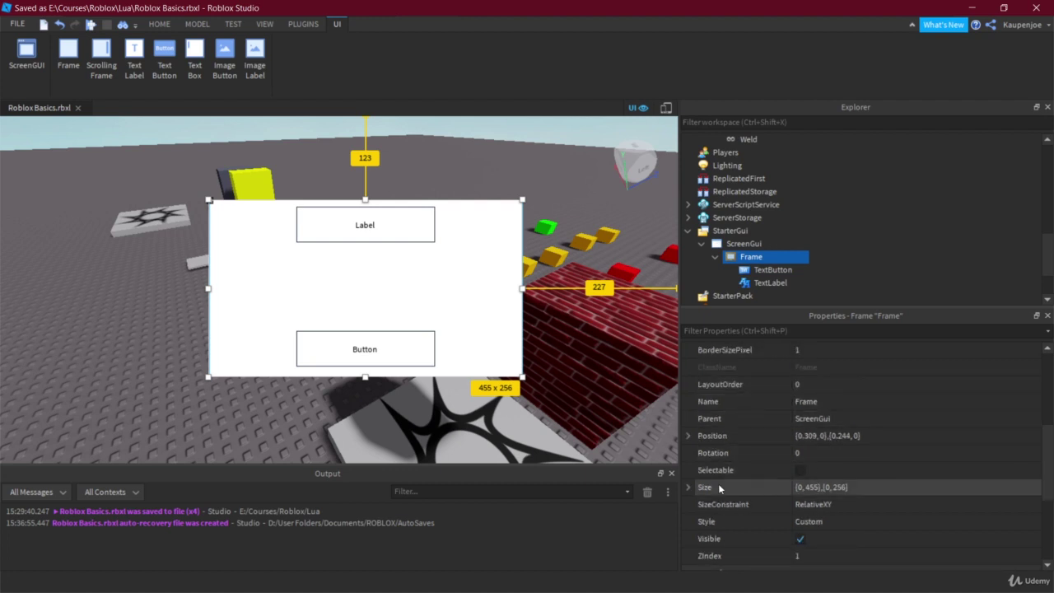
Expand Size into X and Y Scale/Offset fields and select the 455 X Offset value
left_click(687, 486)
left_click(686, 486)
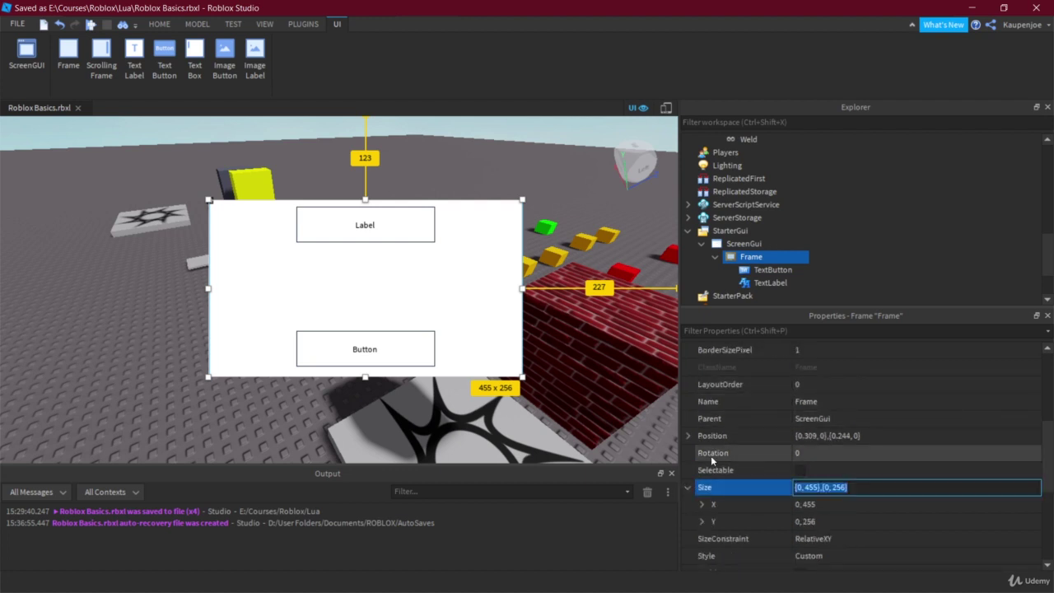
scroll(713, 455, "down", 1)
left_click(702, 452)
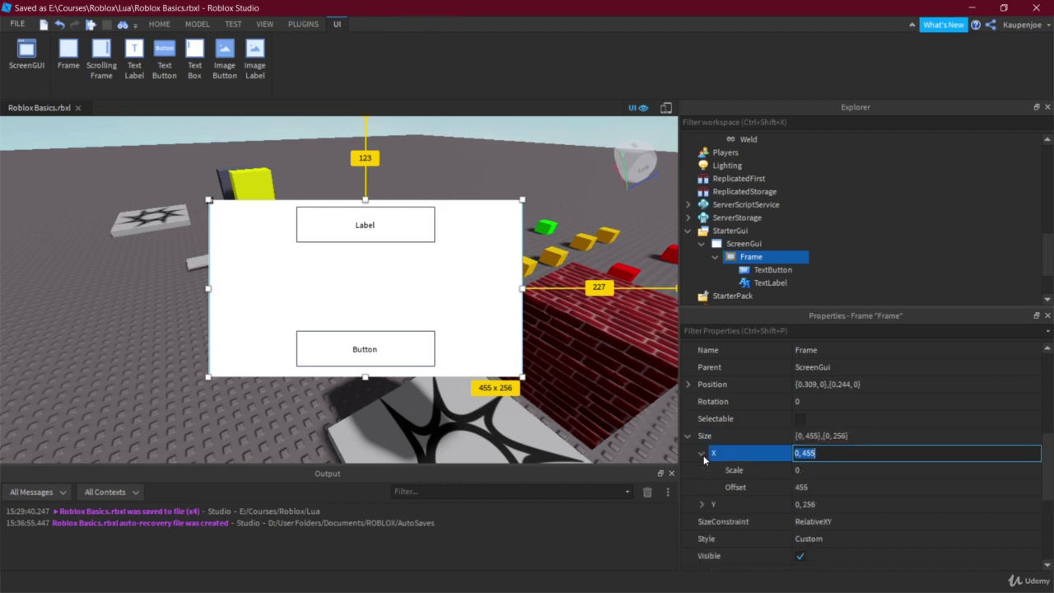
left_click(701, 504)
left_click(731, 470)
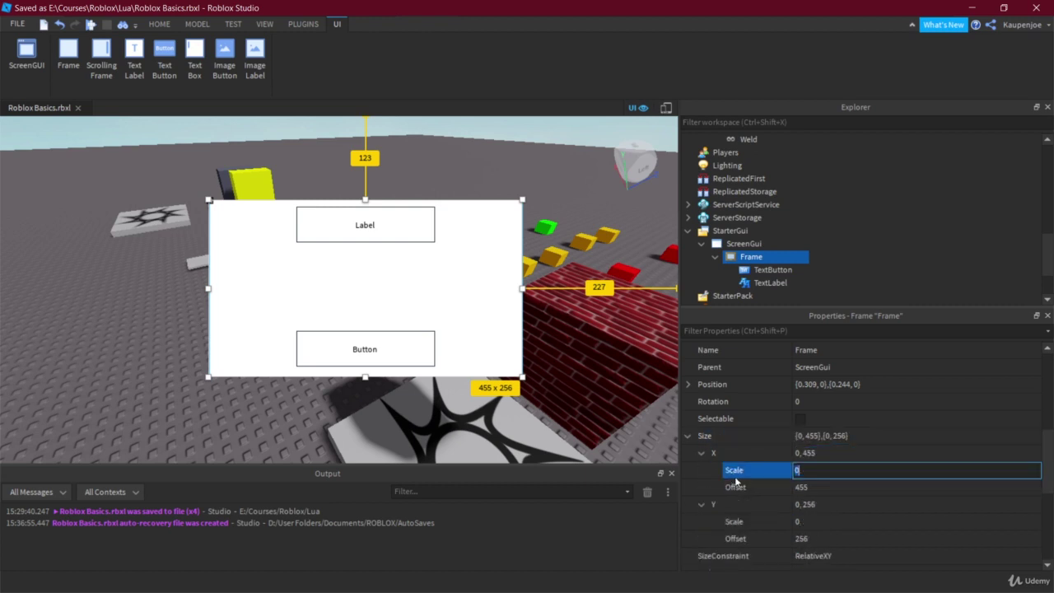
left_click(736, 488)
left_click(838, 489)
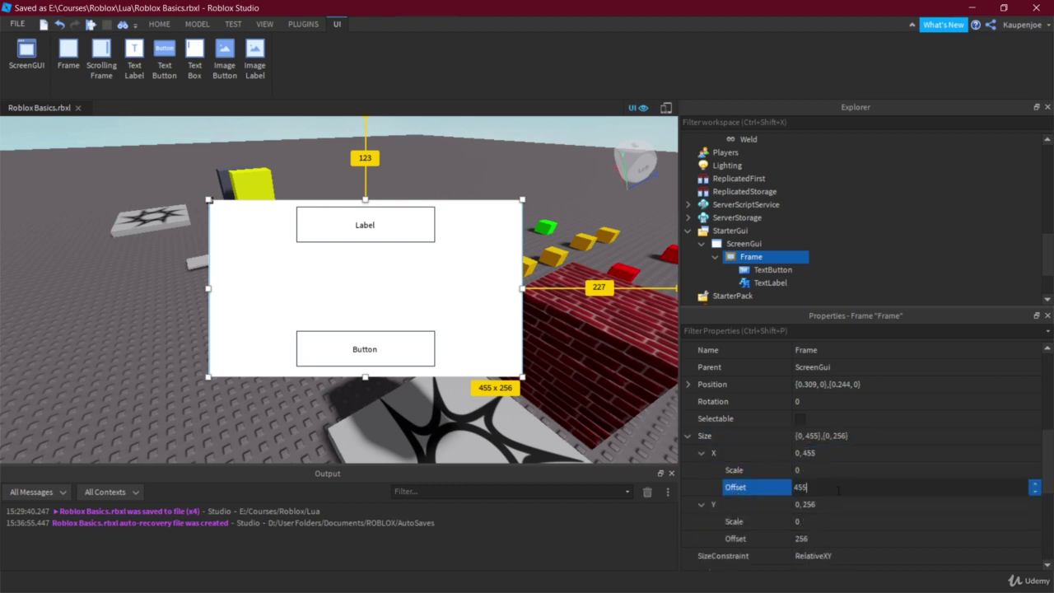
double_click(848, 490)
Rebalance the widths of the Explorer/Properties dock and the 3D viewport
left_click(683, 272)
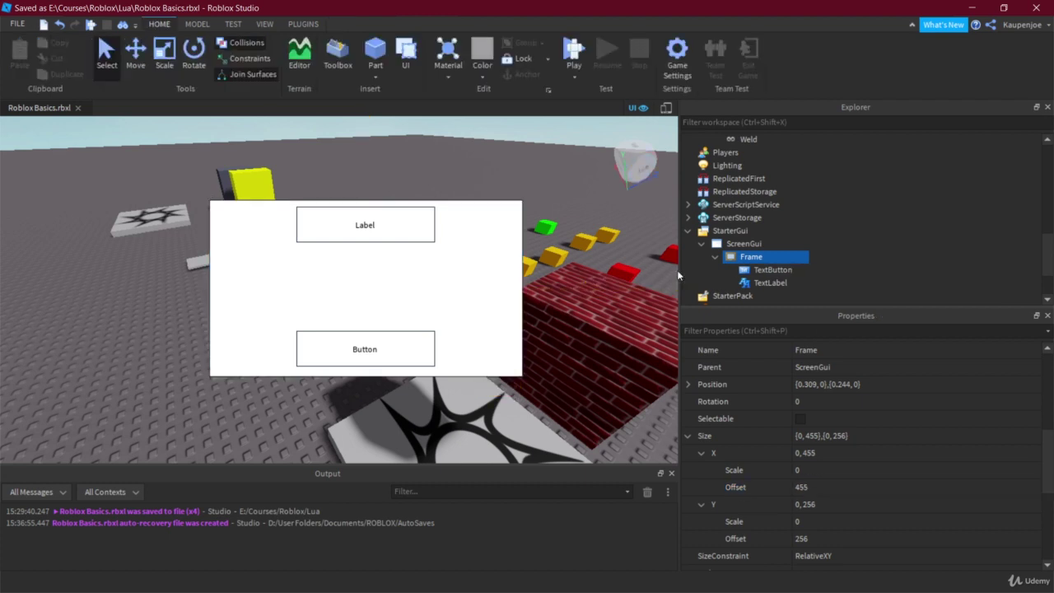
left_click_drag(680, 270, 8, 247)
left_click_drag(255, 261, 719, 272)
Enlarge the white Frame to 723 x 355 using its corner handles
left_click(809, 256)
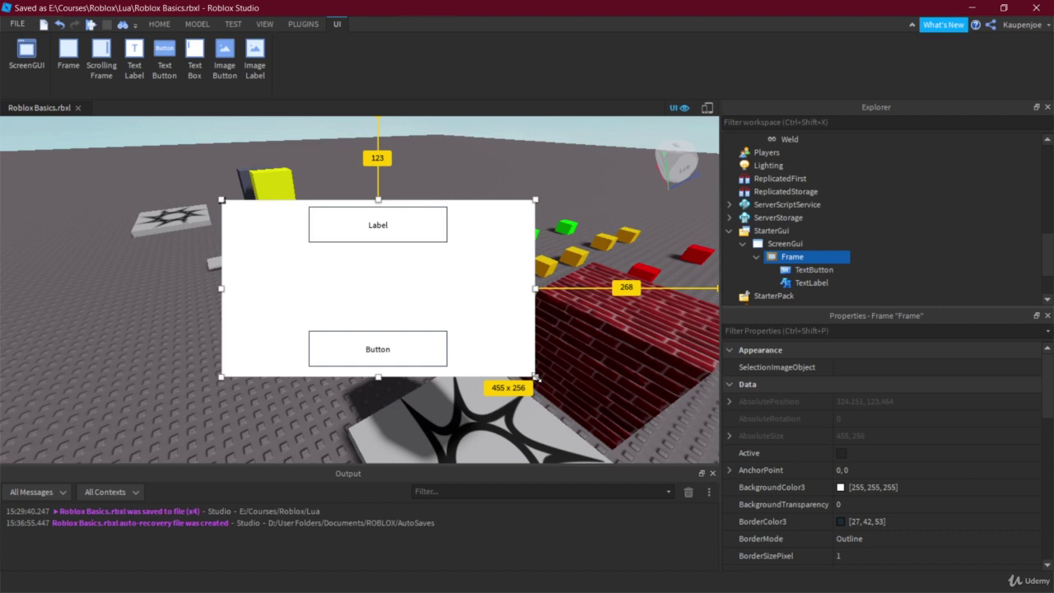
left_click_drag(536, 377, 705, 428)
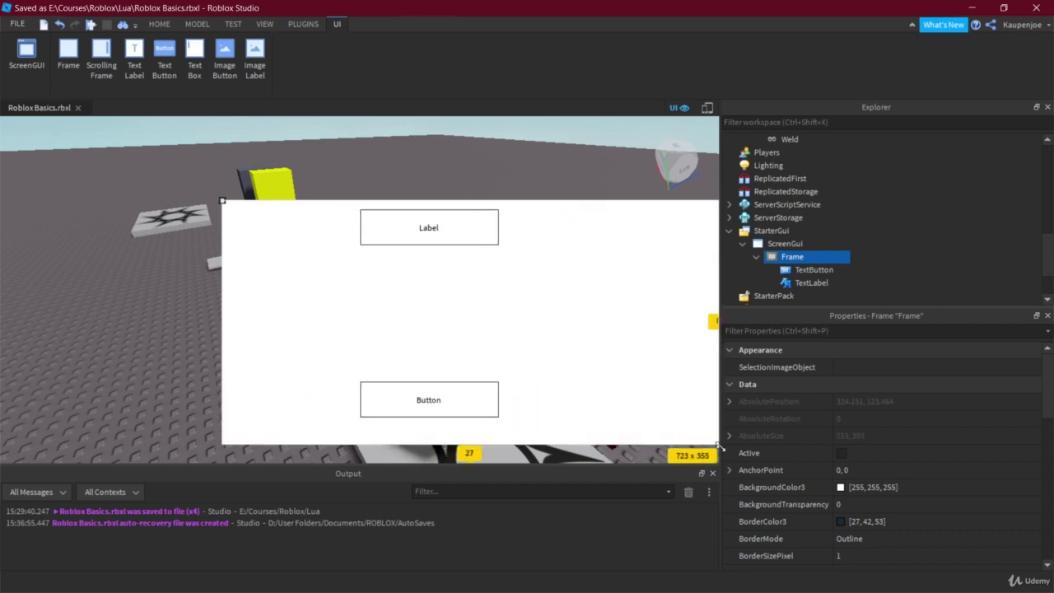
left_click_drag(612, 378, 510, 351)
Centre the Button and the Label horizontally inside the Frame on the centre guide
left_click(336, 371)
left_click_drag(357, 381, 383, 376)
left_click_drag(297, 206, 325, 192)
left_click(245, 317)
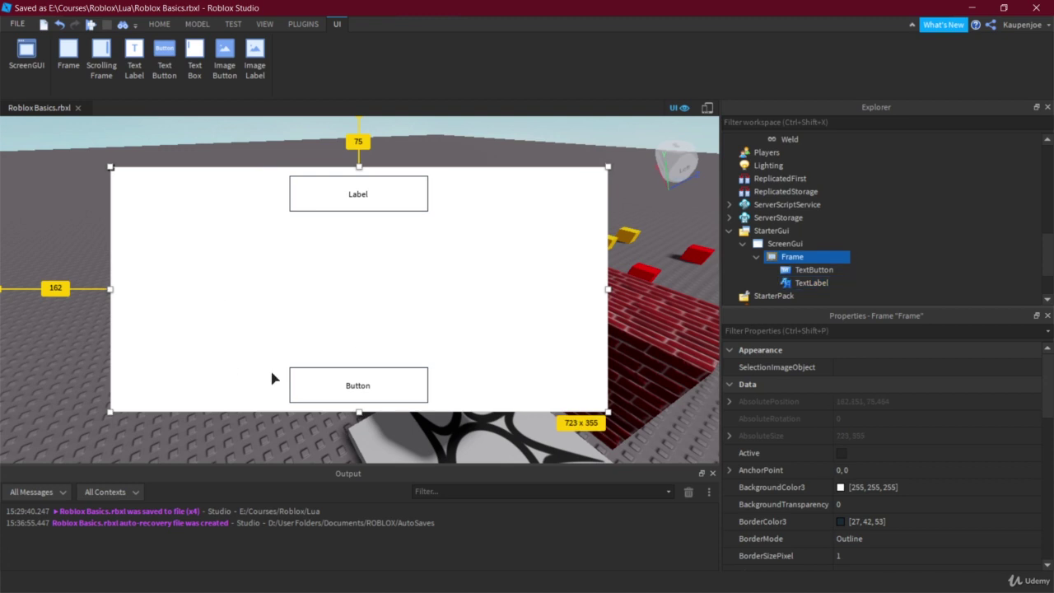
left_click(52, 263)
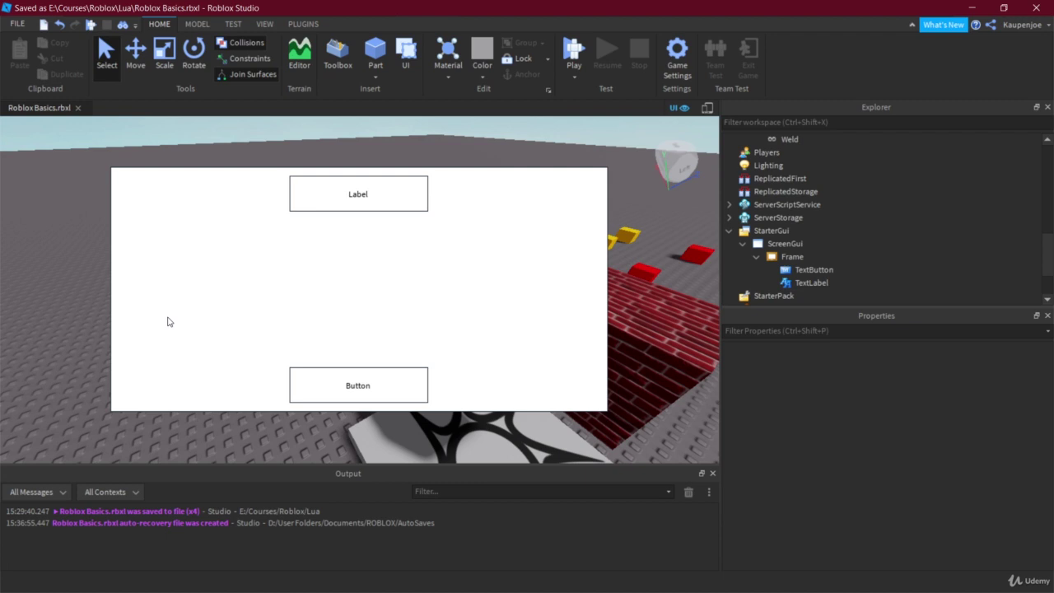
left_click(707, 108)
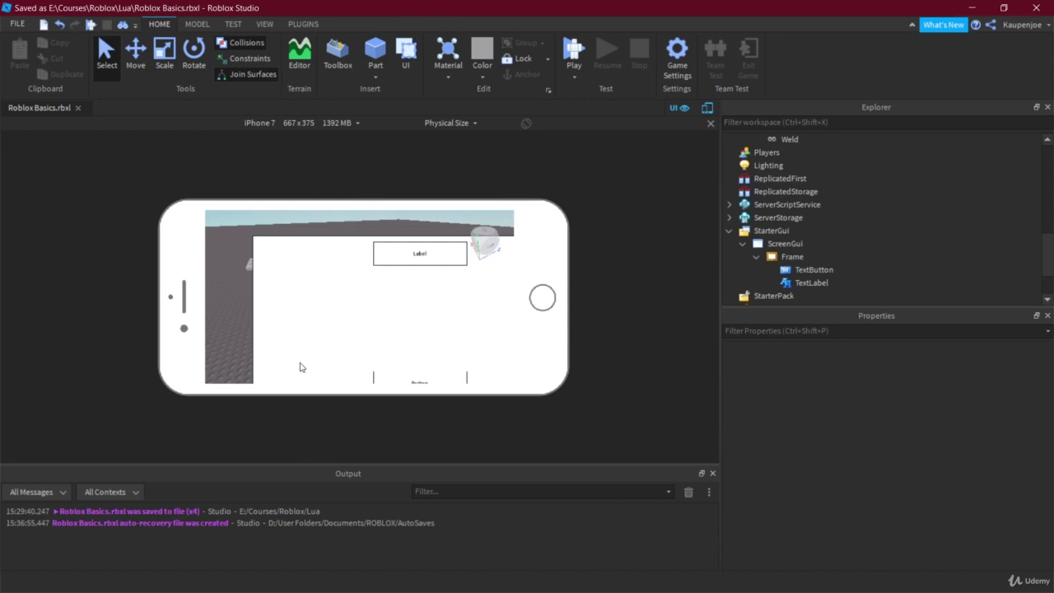
left_click(708, 109)
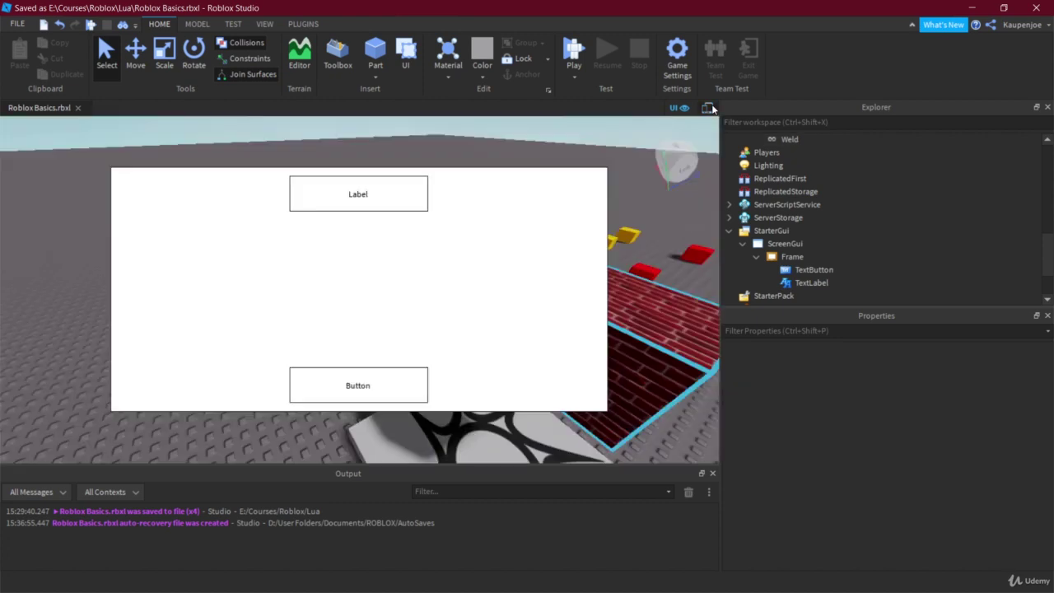
Replace the Frame's Size X Offset 723 and Y Offset 355 with 0
left_click(812, 256)
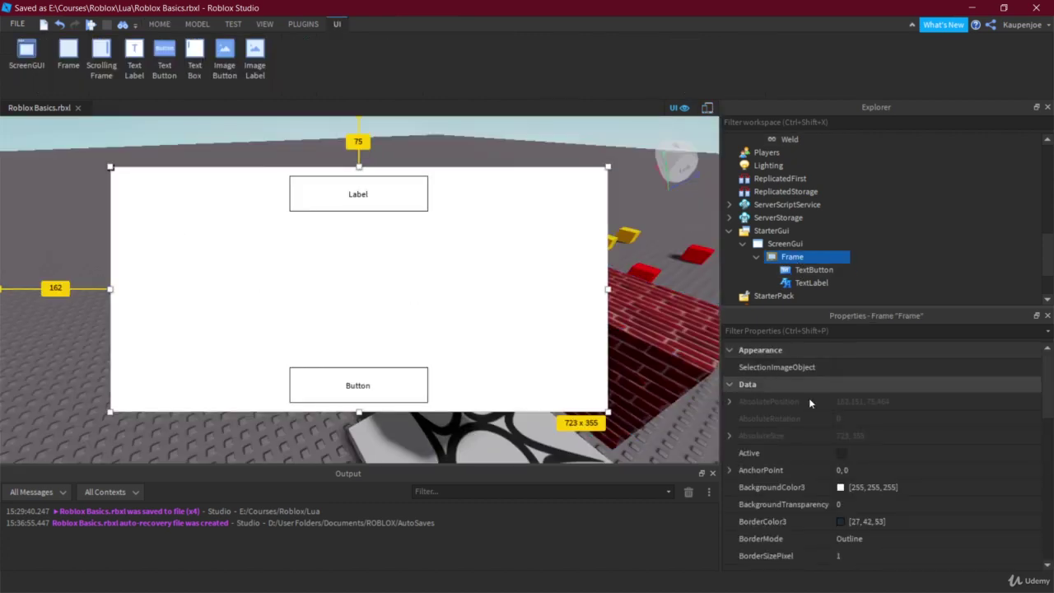
scroll(774, 461, "down", 10)
scroll(773, 471, "up", 1)
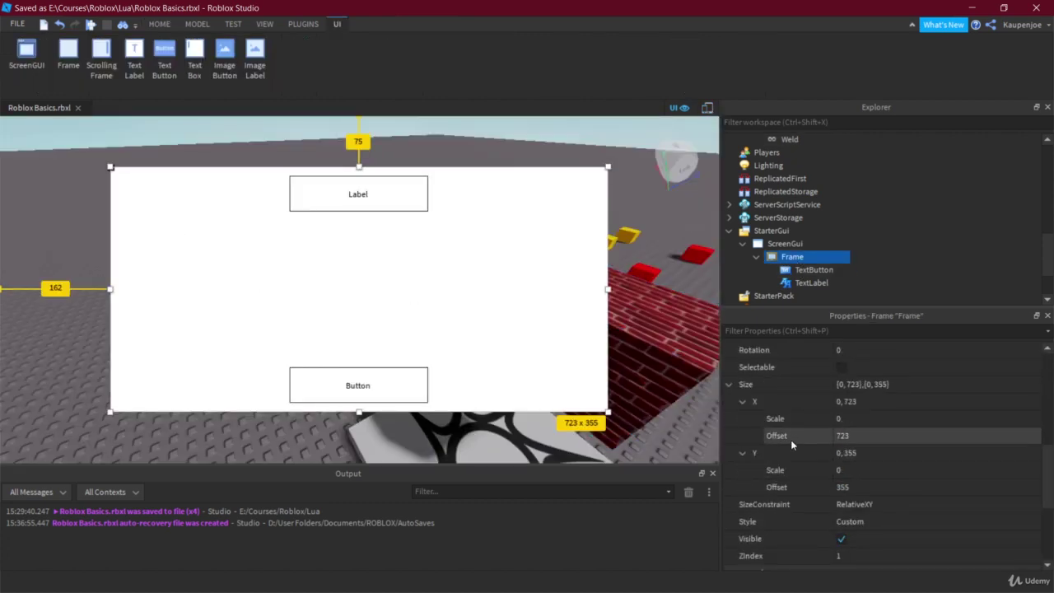
left_click(872, 435)
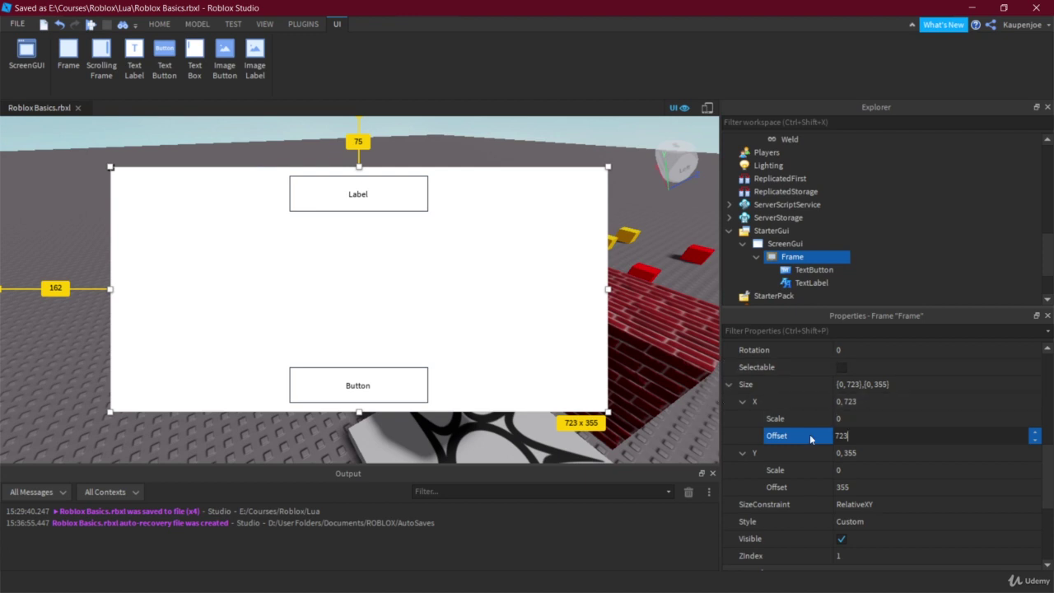
left_click(838, 419)
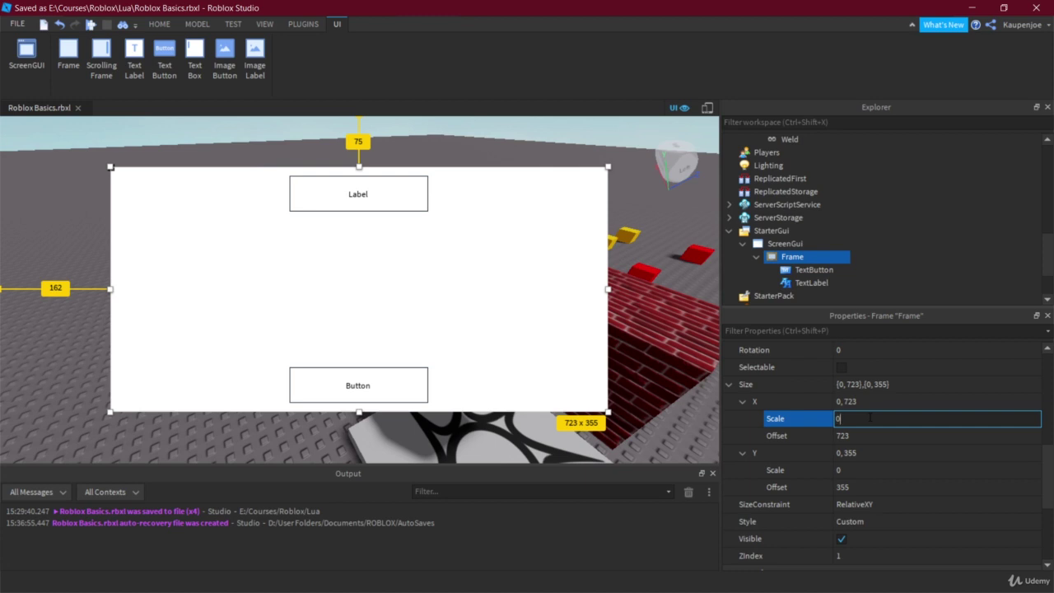
left_click(851, 435)
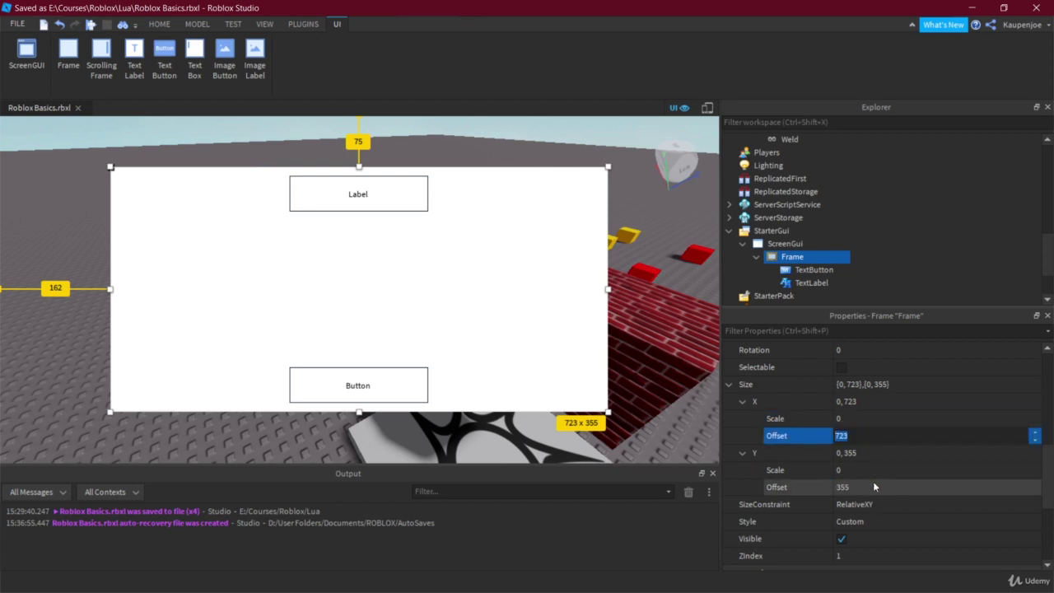
type("0")
left_click(870, 486)
type("0")
left_click(867, 419)
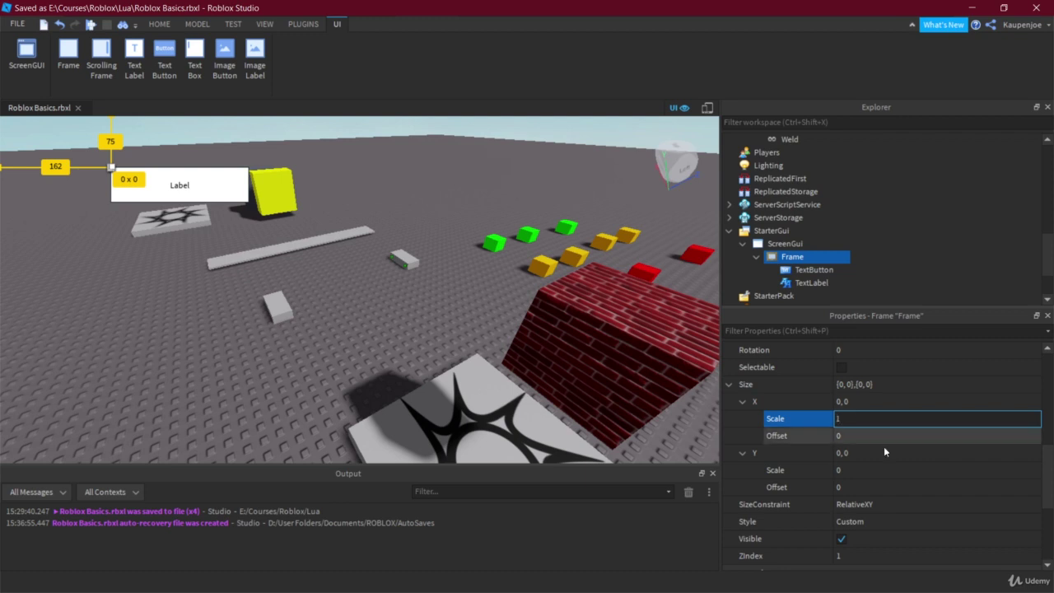
Try a Size scale of 1 so the Frame covers the whole scene
left_click(889, 470)
type("1")
key("Return")
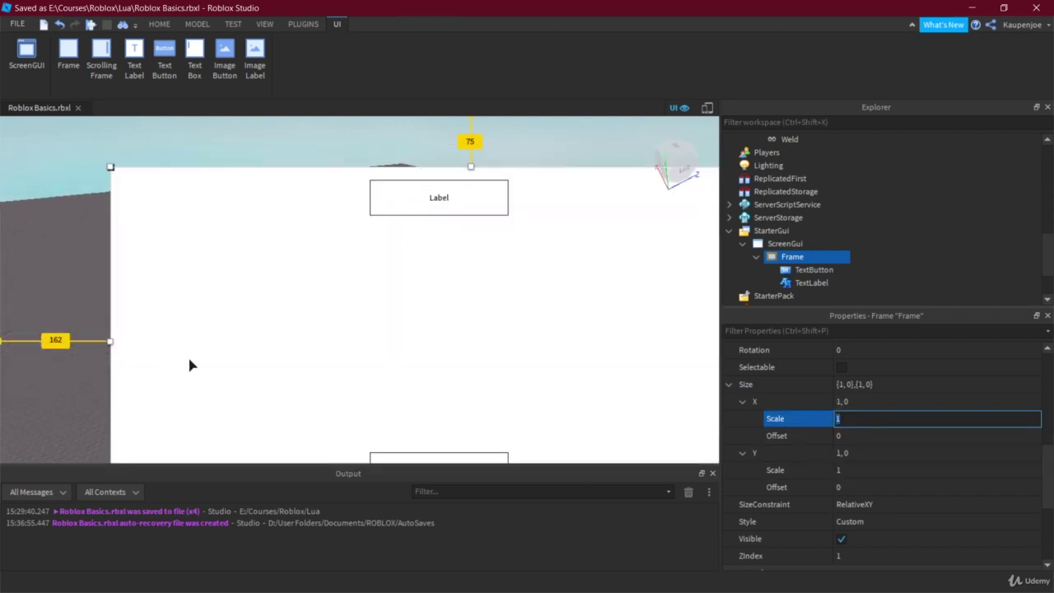
key("Return")
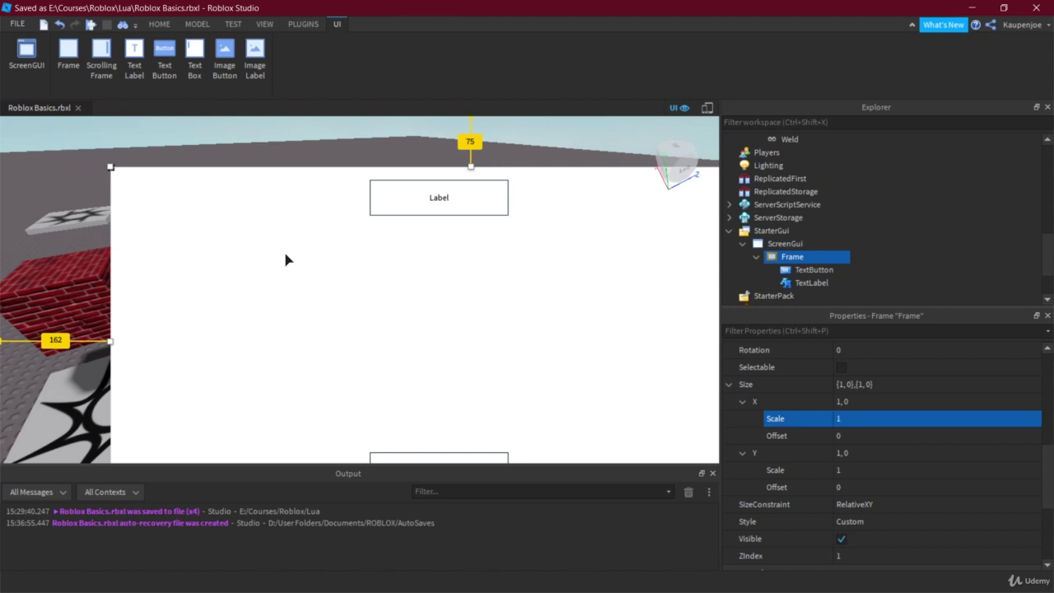
left_click_drag(367, 292, 256, 235)
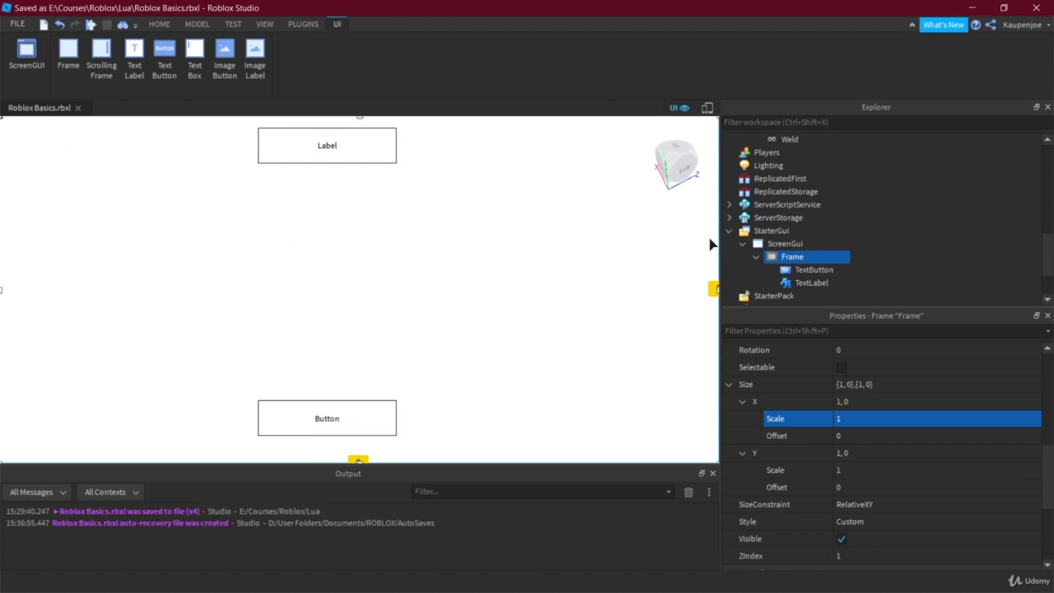
Set the Frame's Size X Scale to 0.55
left_click(863, 417)
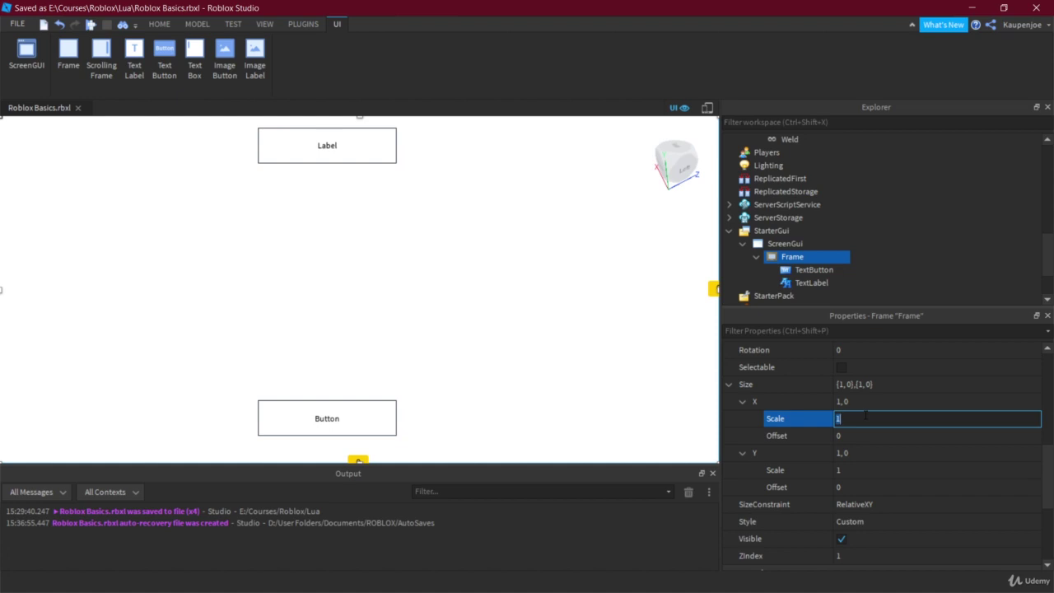
type("0")
left_click(856, 469)
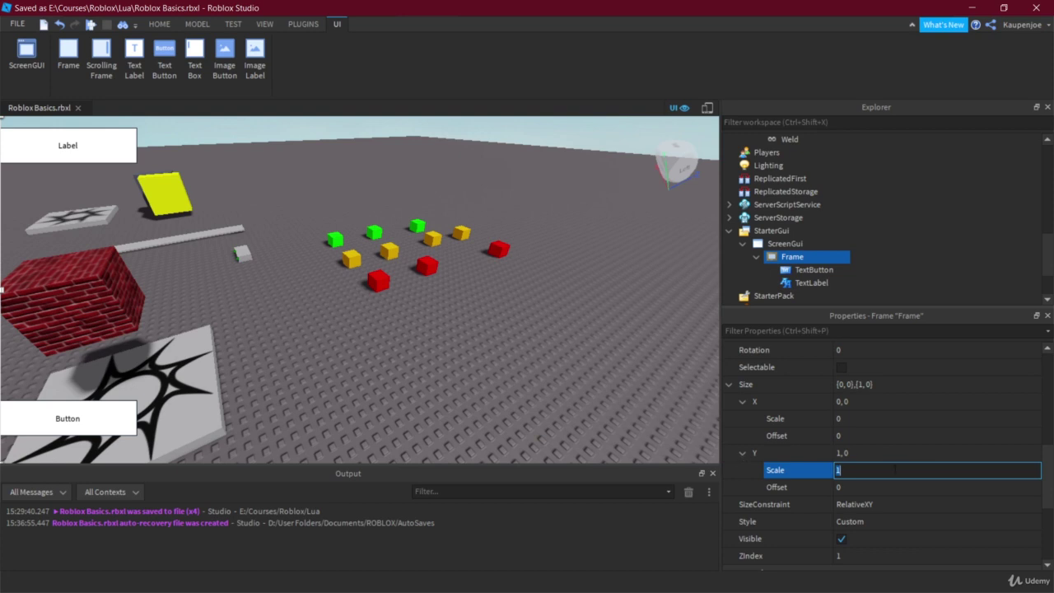
left_click(849, 435)
left_click(849, 419)
type("0.55")
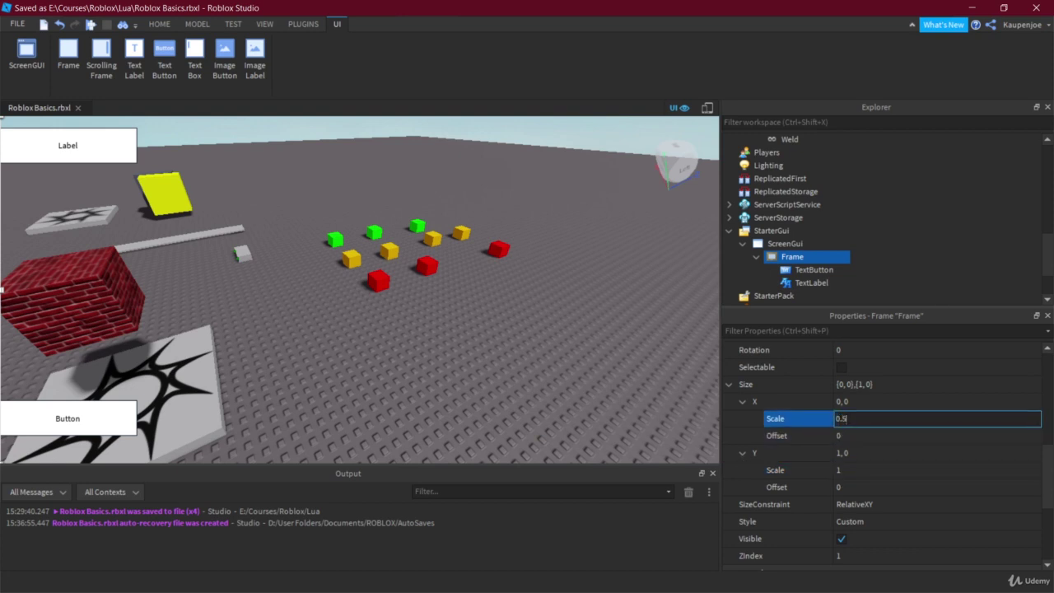
key("Return")
Set the Frame's Y Scale to 0.35 and drag the Frame to the screen centre
left_click(860, 470)
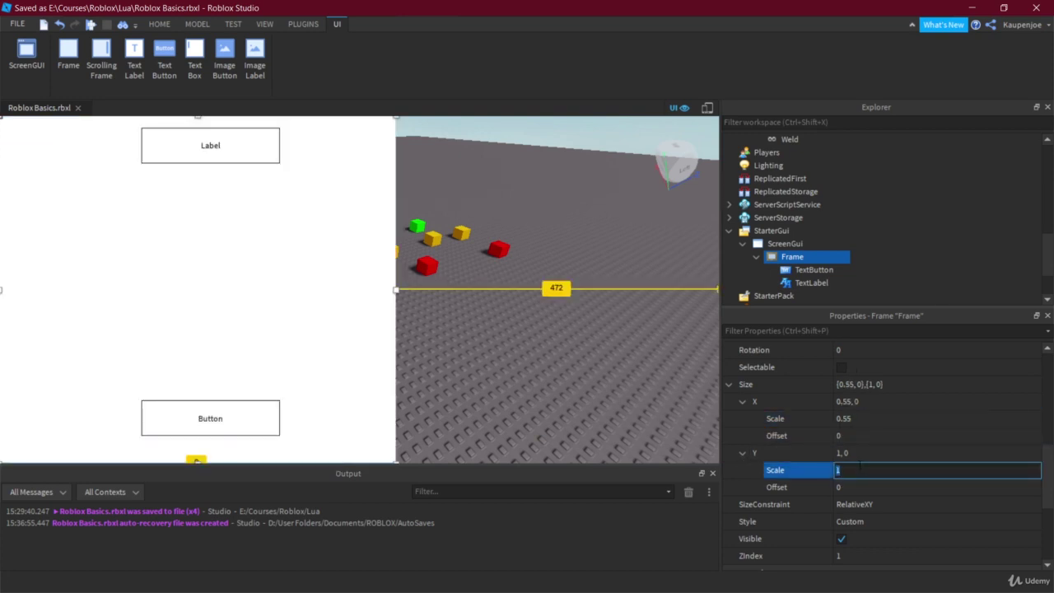
type("0.25")
key("Return")
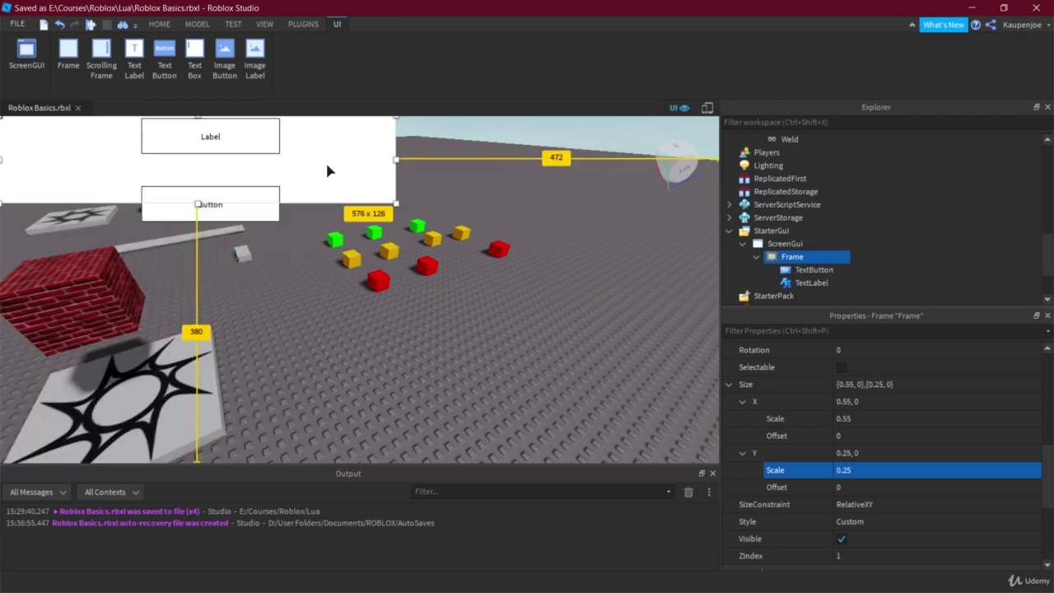
left_click(881, 469)
type("0.35")
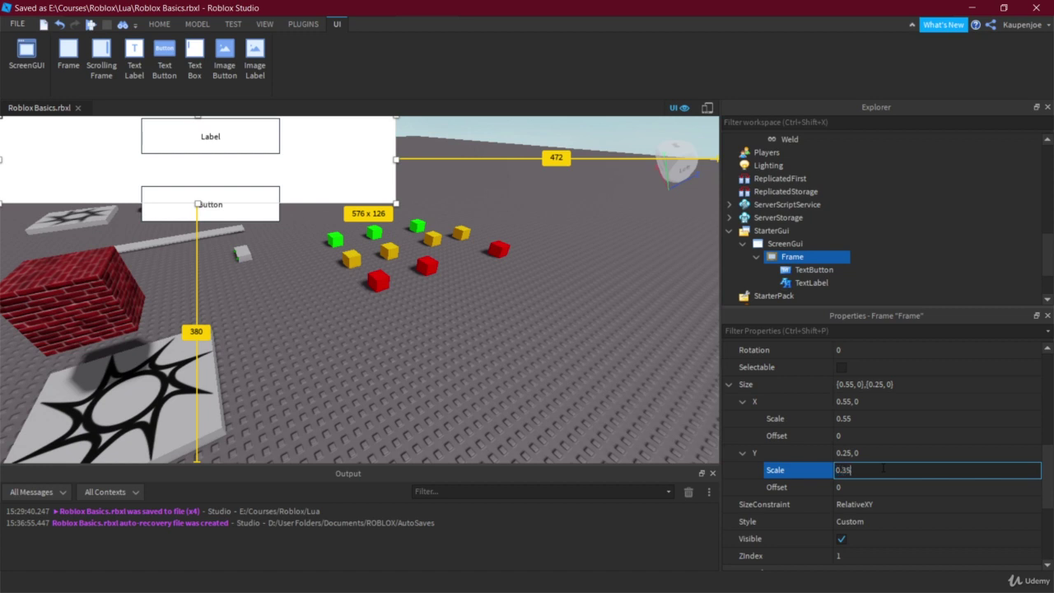
key("Return")
left_click_drag(340, 210, 475, 323)
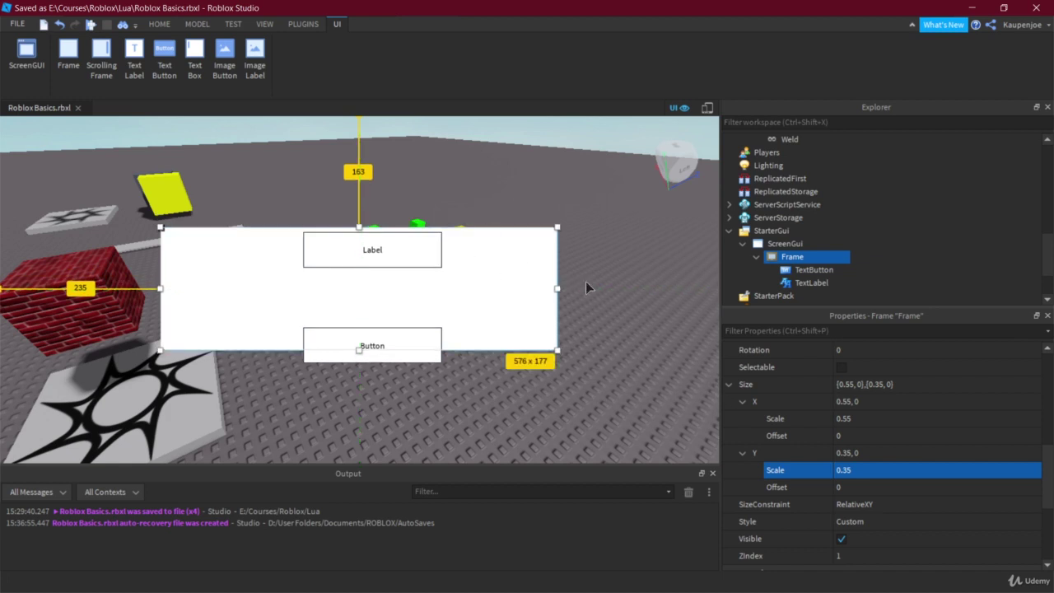
mouse_move(719, 307)
left_mouse_down()
mouse_move(307, 288)
mouse_move(851, 298)
mouse_move(659, 304)
mouse_move(757, 300)
mouse_move(728, 301)
left_mouse_up()
Select the TextButton and try width scales of 0.2 and 0.1
left_click(791, 269)
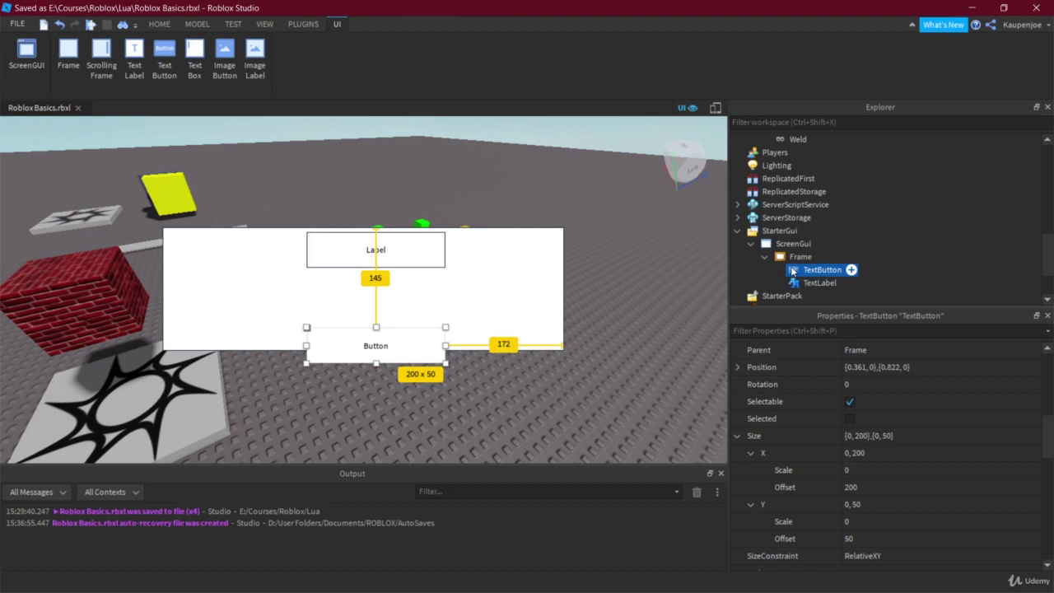
left_click(856, 468)
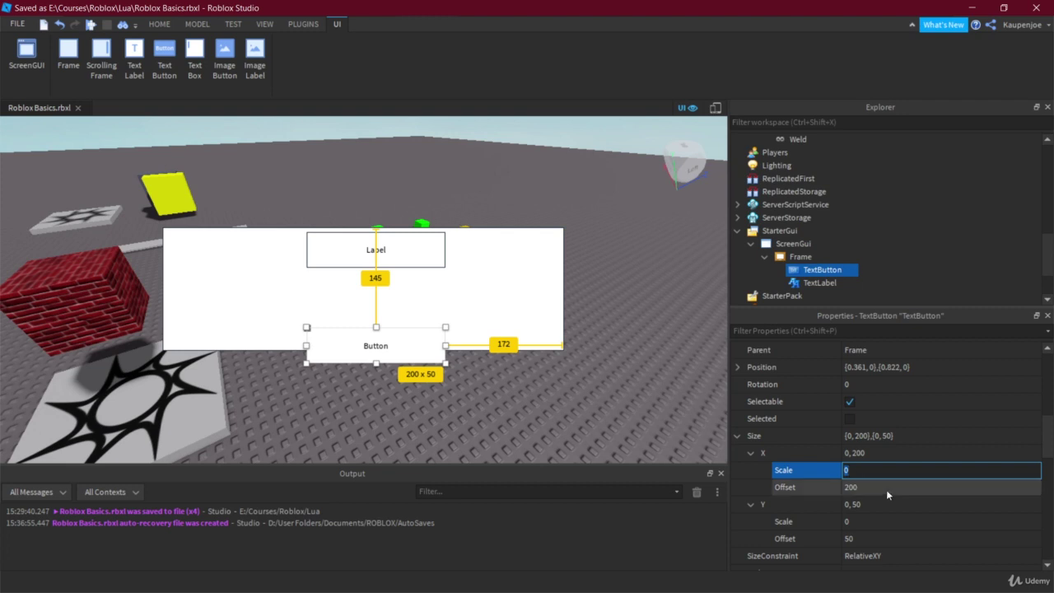
type(".2")
left_click(873, 484)
left_click(873, 469)
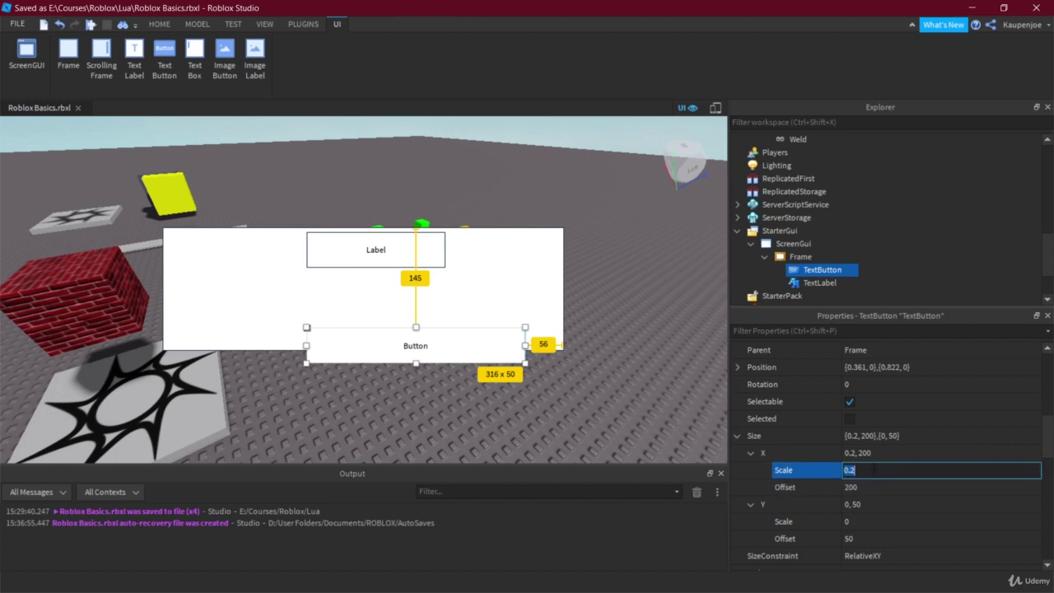
type(".1")
key("Return")
Set the button's width offset to 0 and width scale to 0.2, moving it toward bottom centre
left_click(872, 487)
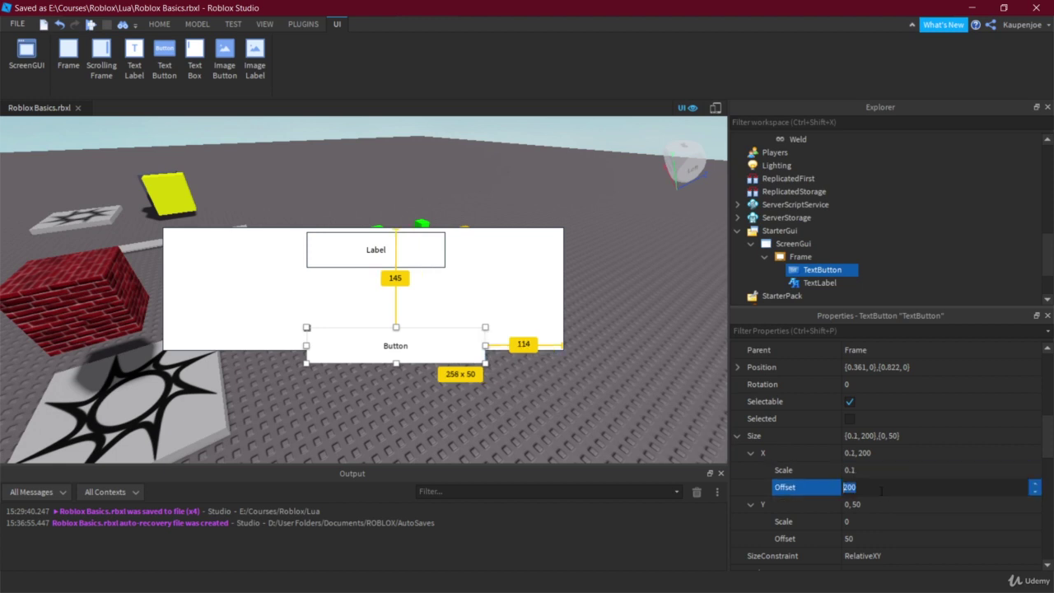
type("0")
left_click(875, 523)
left_click(879, 471)
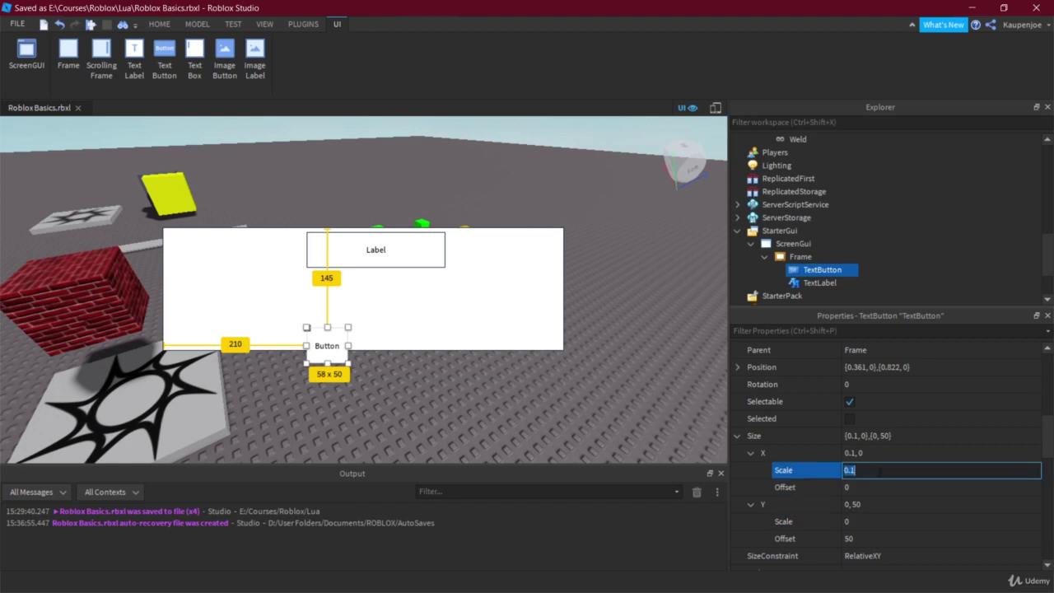
type("0.2")
key("Return")
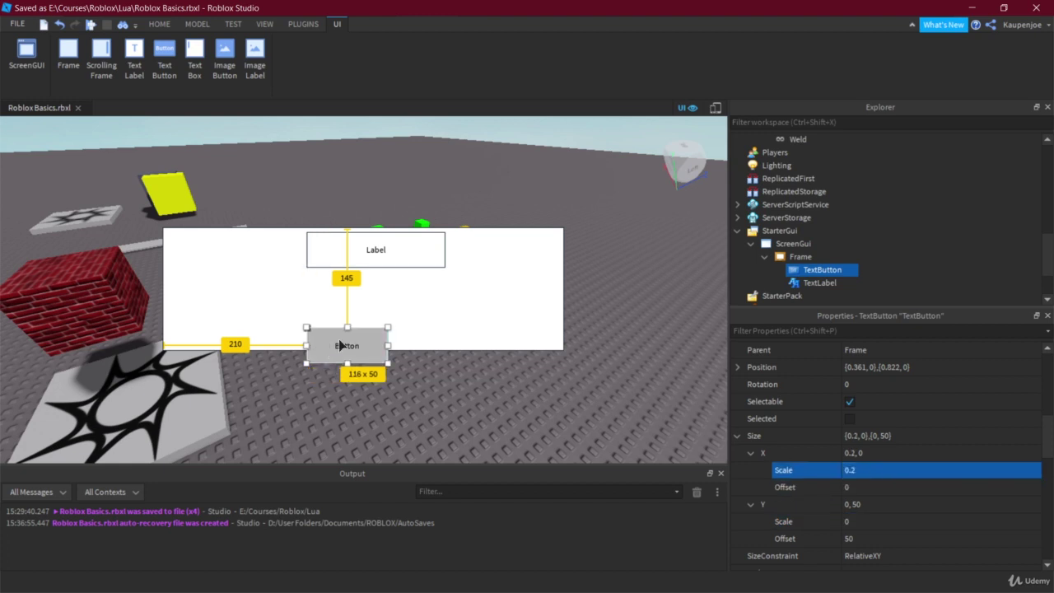
left_click_drag(353, 348, 380, 336)
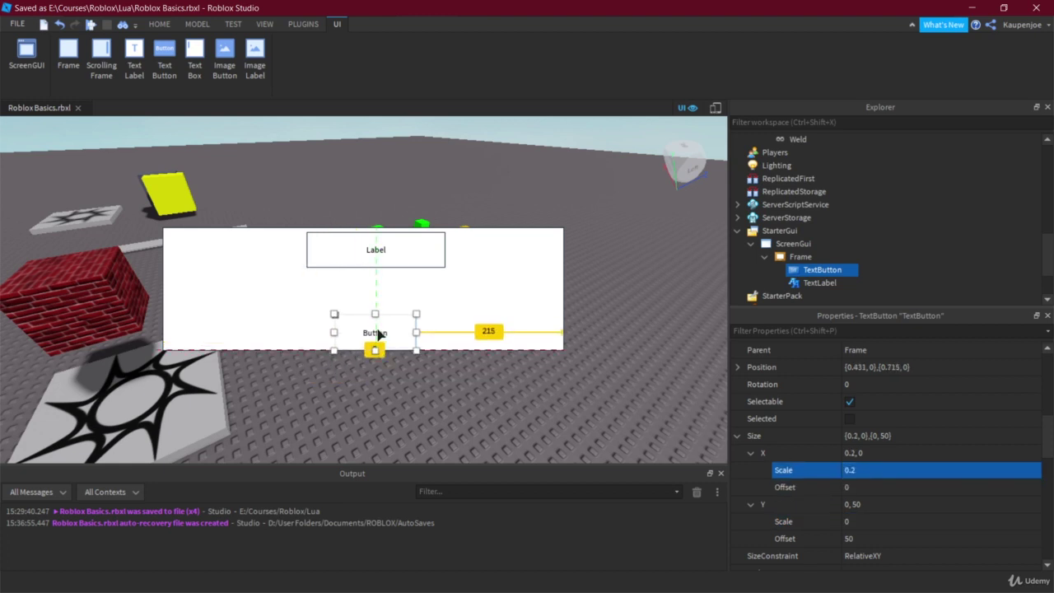
Give the button a 0.25 height scale with zero height offset, then deselect it
left_click(848, 519)
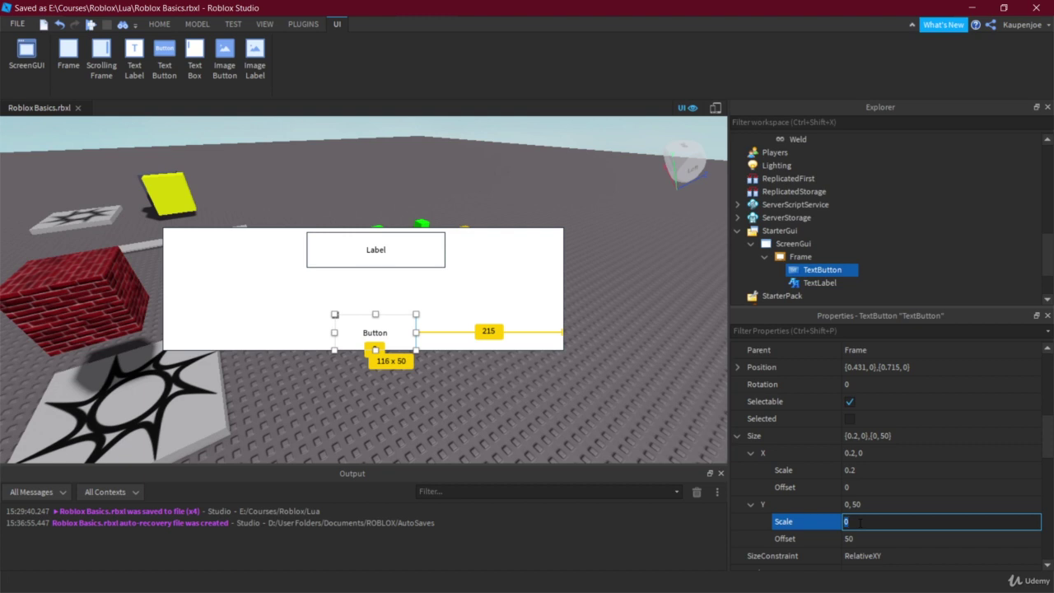
type(".35")
key("Return")
left_click(870, 531)
type("0")
left_click(885, 504)
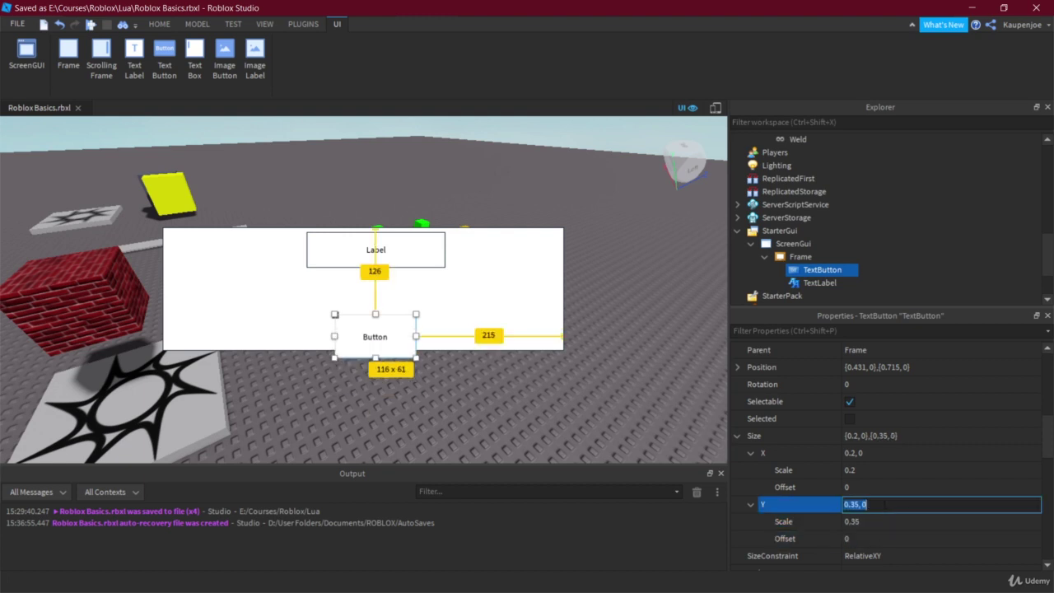
left_click(871, 522)
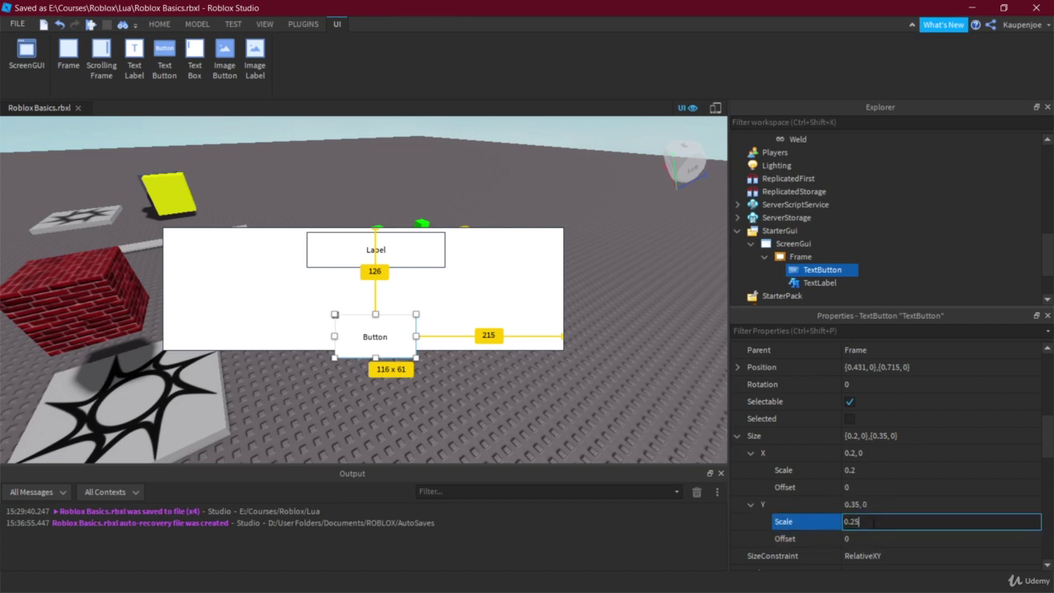
key("Return")
left_click(466, 382)
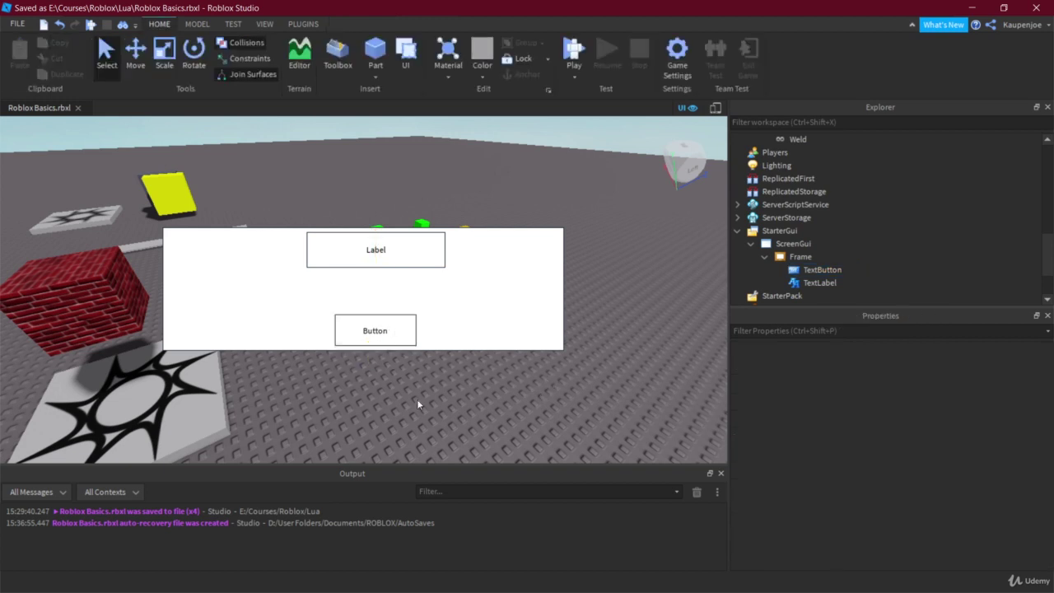
Select the TextLabel and set its width and height offsets to 0
left_click(817, 282)
scroll(823, 505, "down", 5)
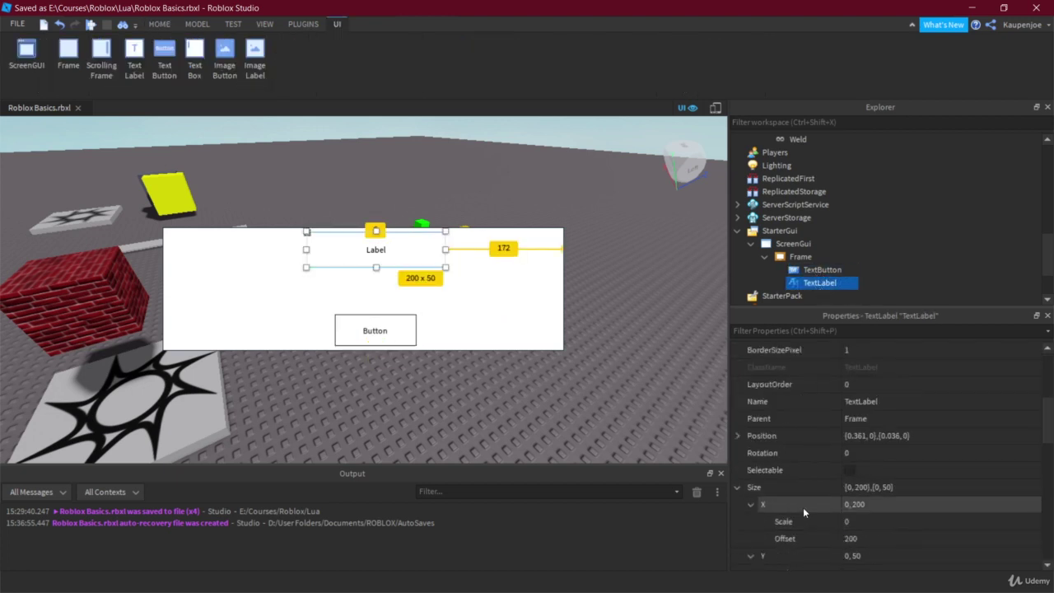
left_click(856, 418)
left_click(869, 435)
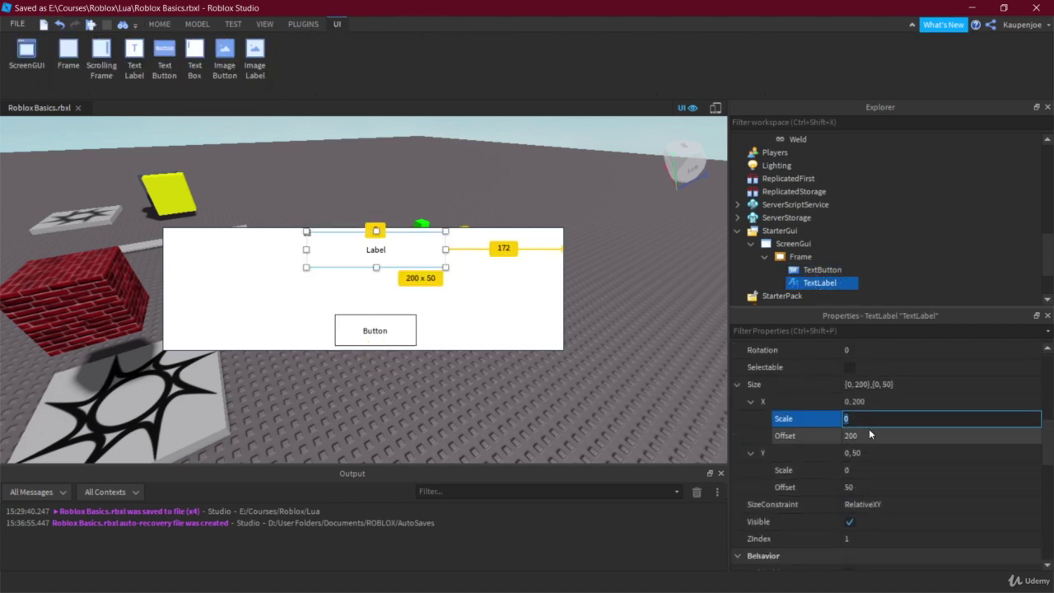
type("0")
key("Return")
left_click(874, 487)
type("0")
Set the label's X and Y scales to 0.25, then shift the TextButton left under it
left_click(867, 420)
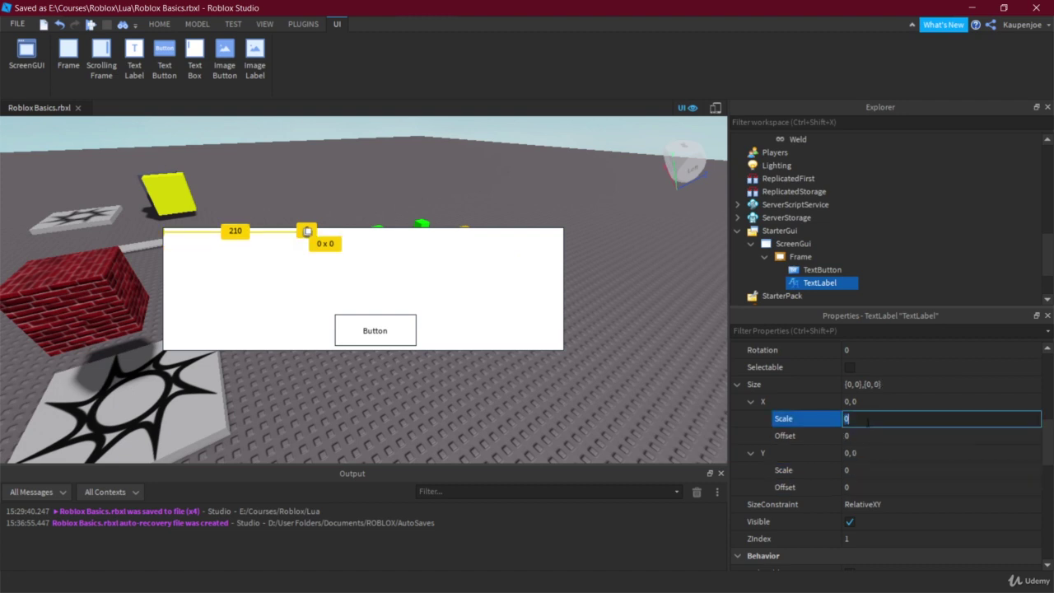
type("0.25")
left_click(893, 469)
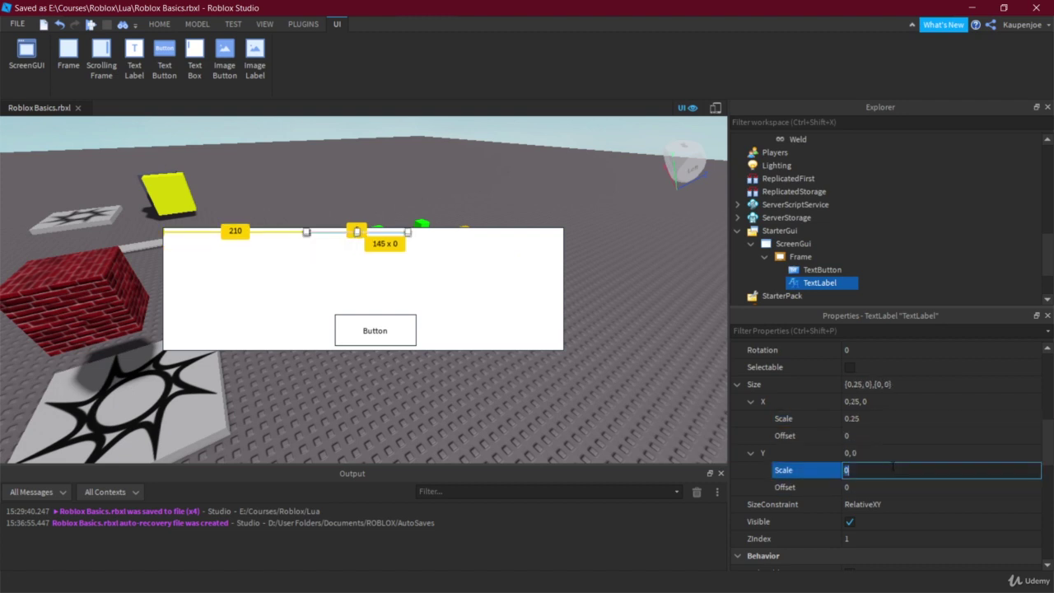
type(".25")
key("Return")
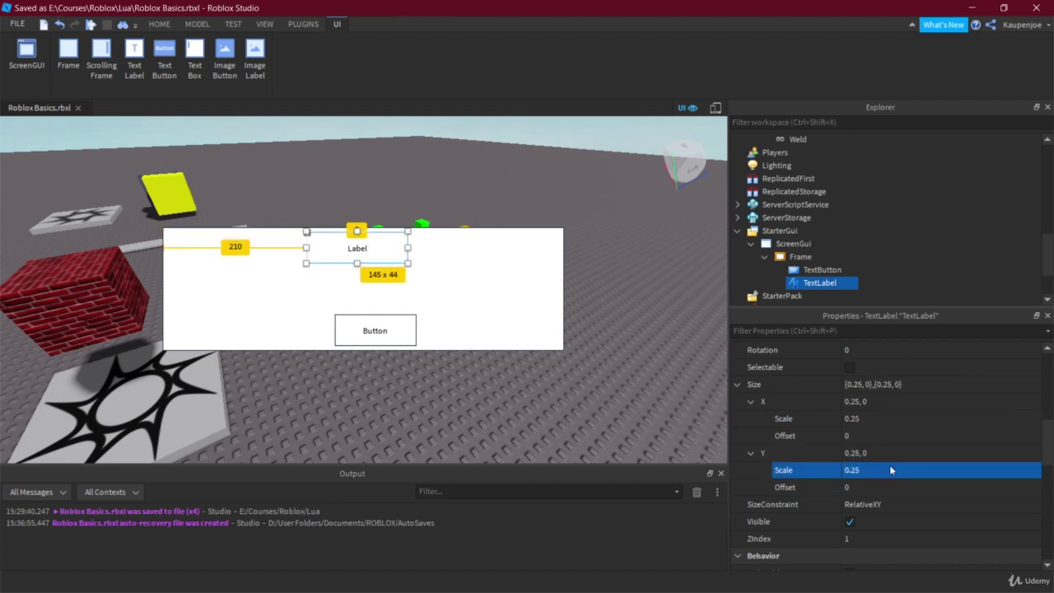
left_click(391, 401)
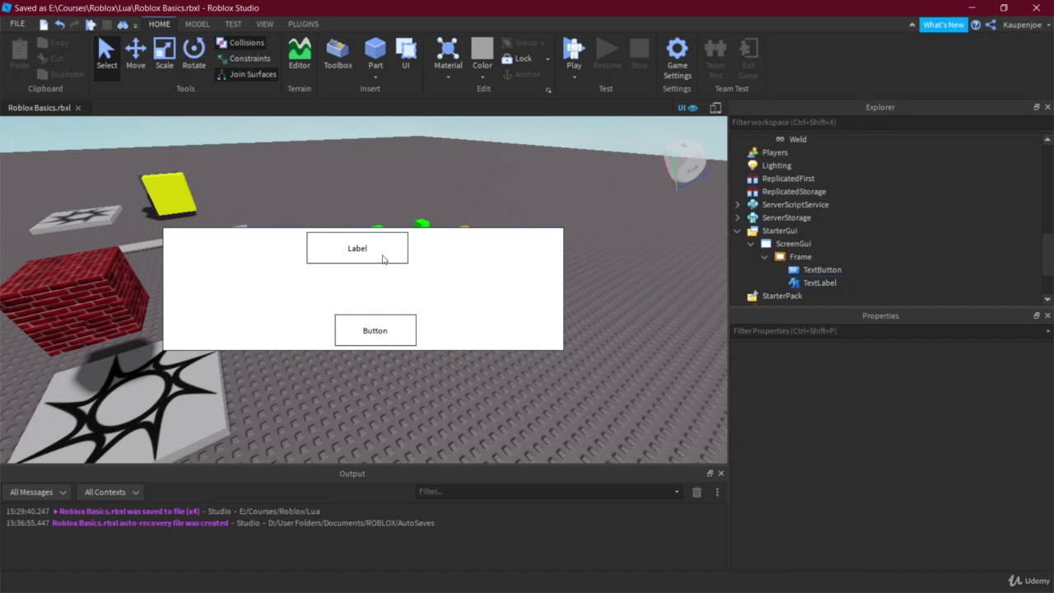
left_click(822, 269)
left_click_drag(387, 331, 366, 331)
Enlarge the Output panel by dragging its border up
left_click(381, 255)
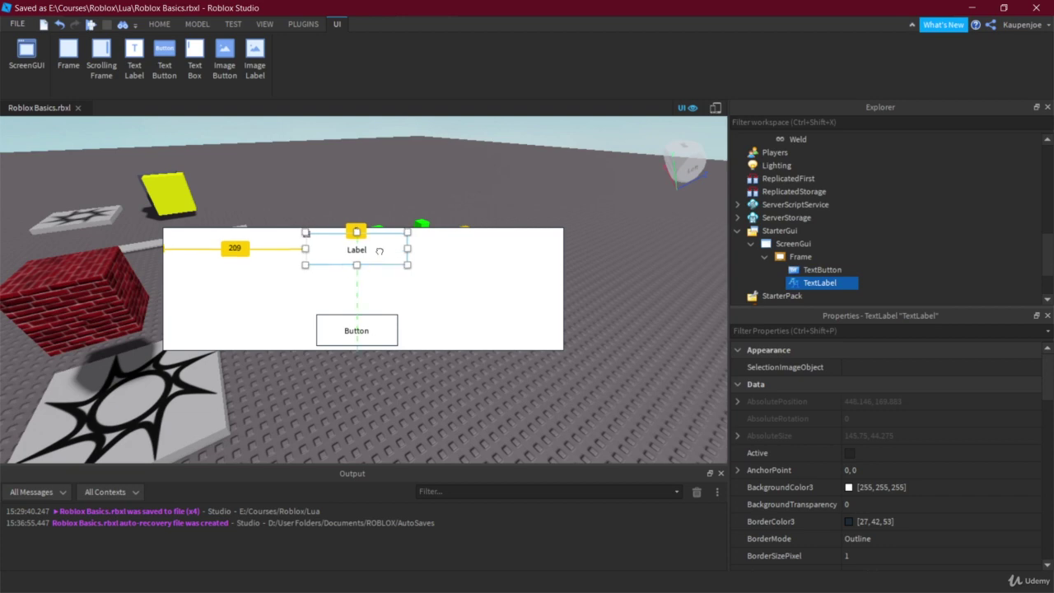
left_click(564, 368)
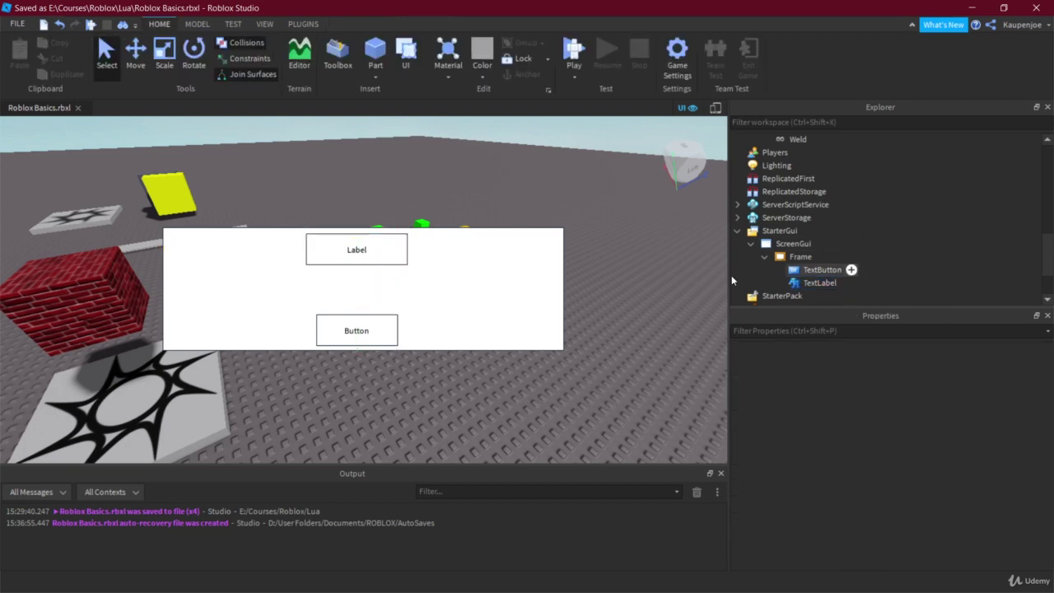
left_click_drag(609, 465, 551, 413)
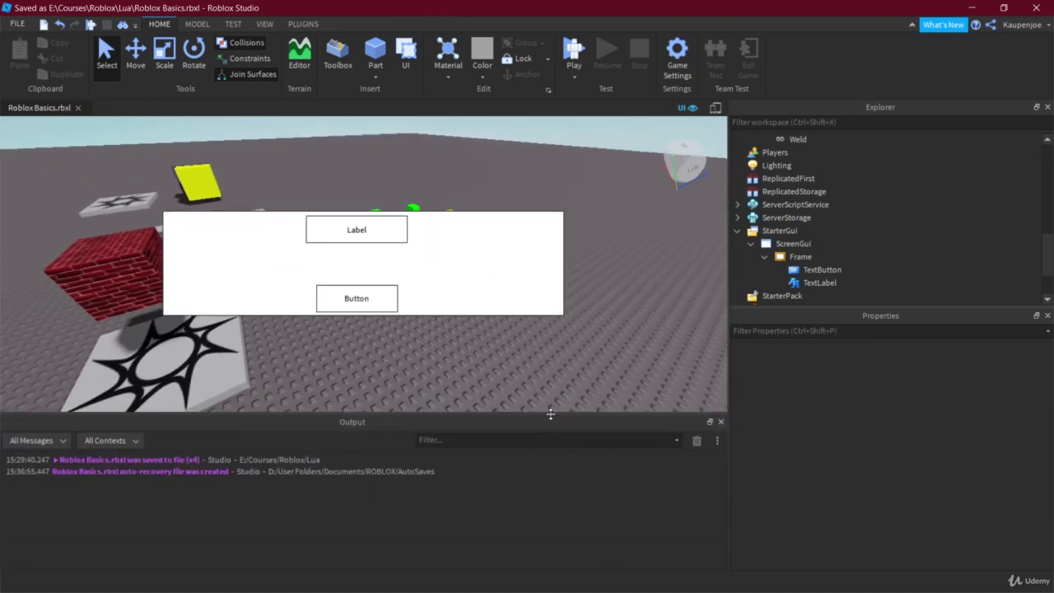
Preview the layout on an iPhone 7 screen, then return and select the Frame
left_click(715, 108)
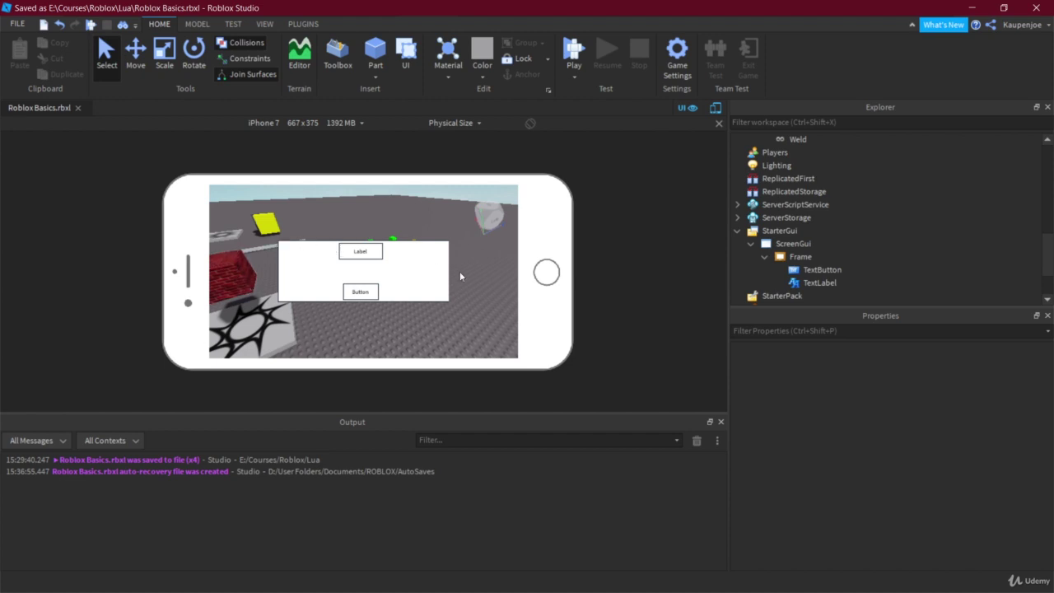
left_click(715, 108)
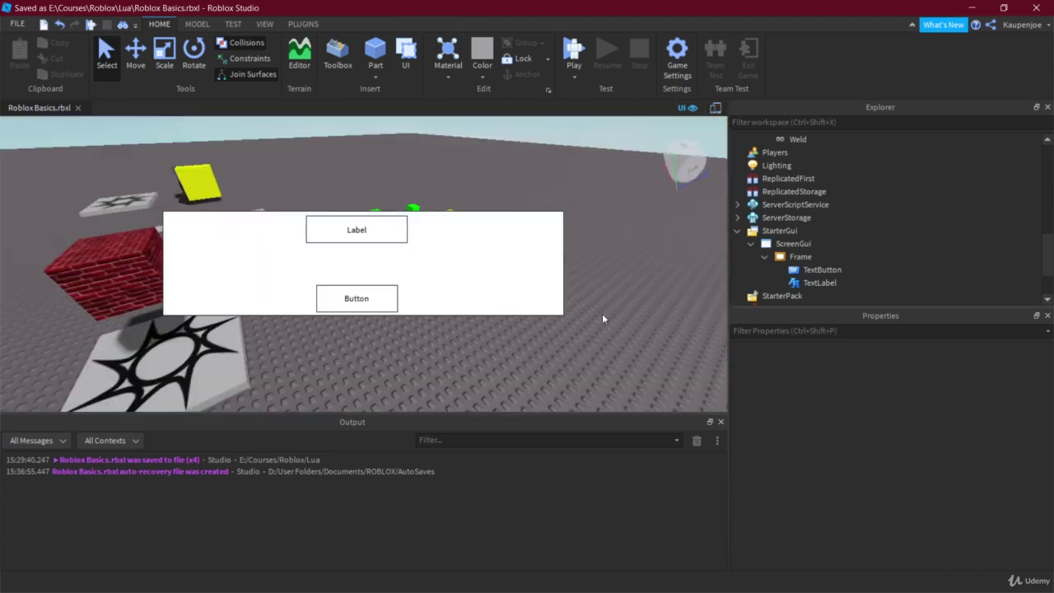
left_click(792, 256)
scroll(842, 503, "down", 4)
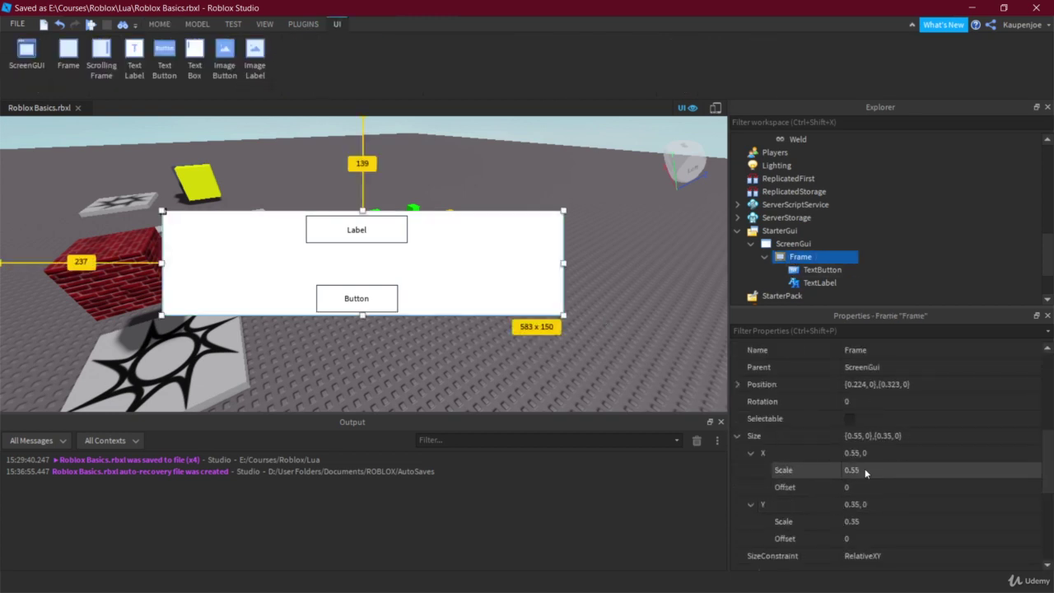
left_click(877, 469)
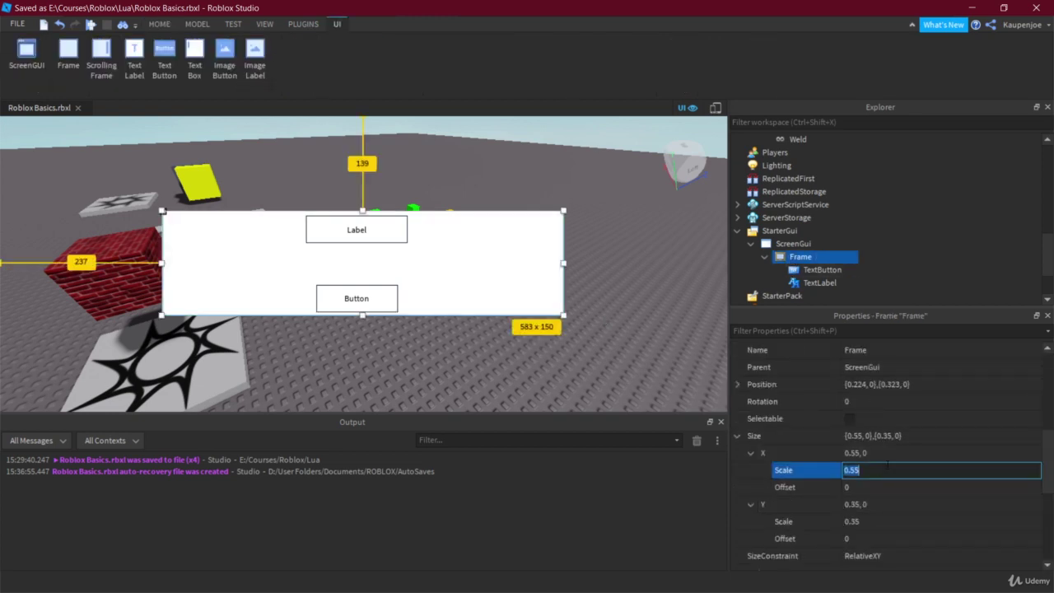
left_click(750, 452)
left_click(750, 469)
left_click(545, 337)
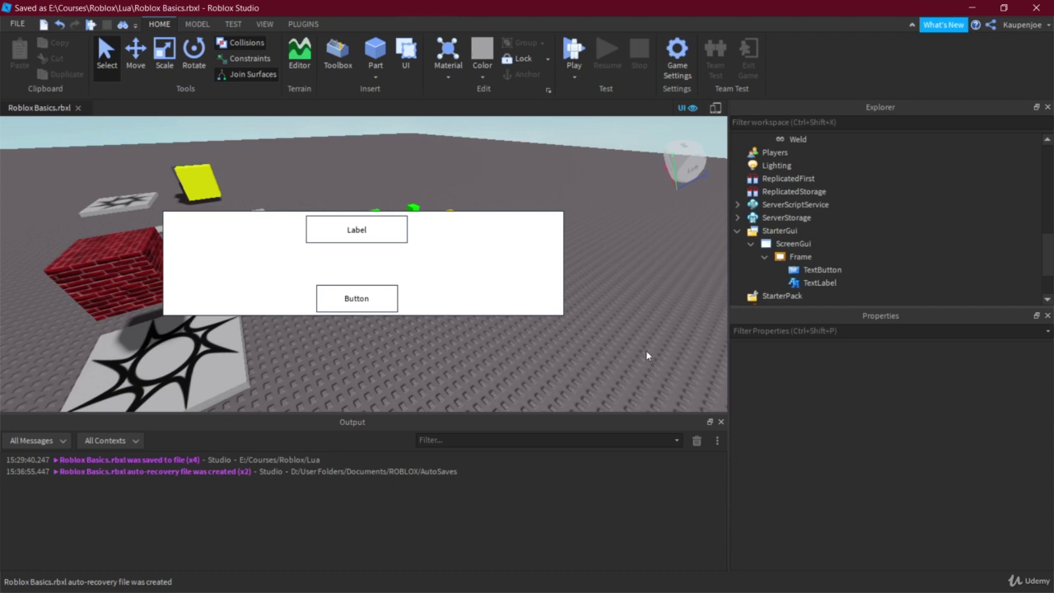
left_click(804, 256)
scroll(887, 474, "down", 5)
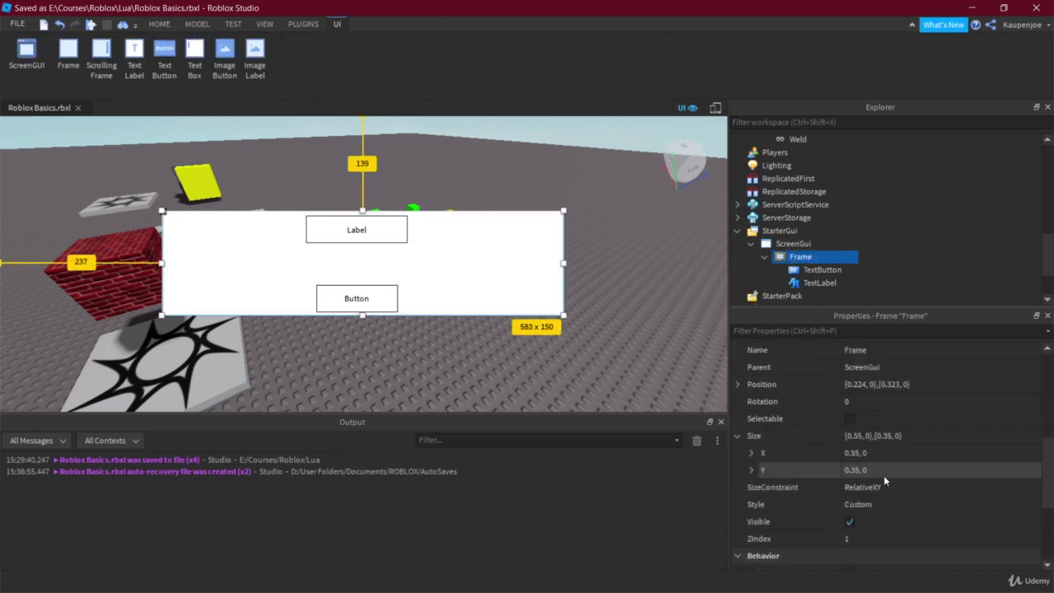
left_click(751, 401)
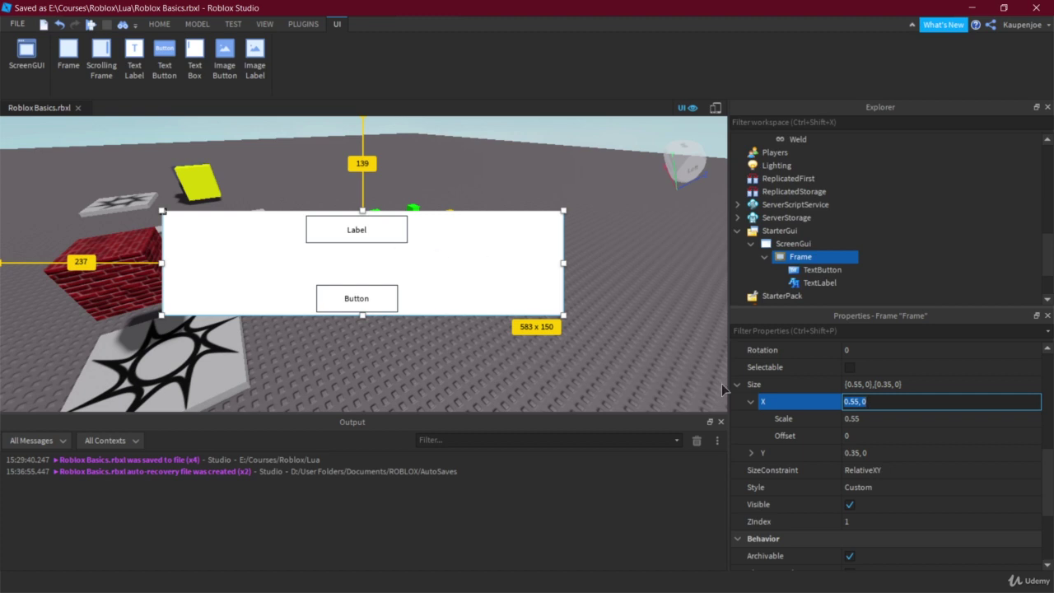
left_click(885, 403)
left_click(656, 363)
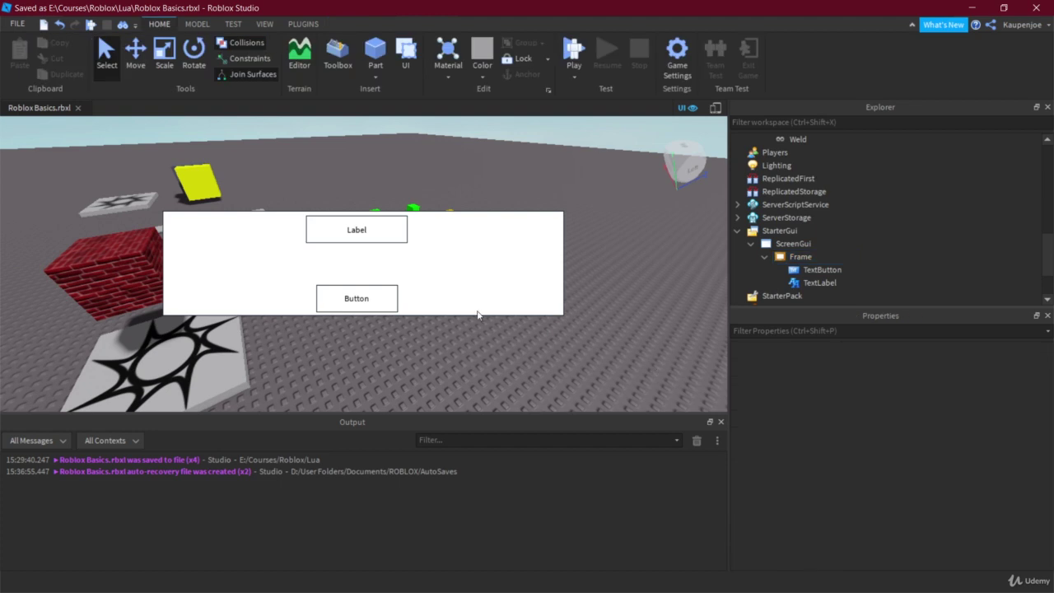
Select the TextLabel and open its Font choices in Properties
left_click(811, 272)
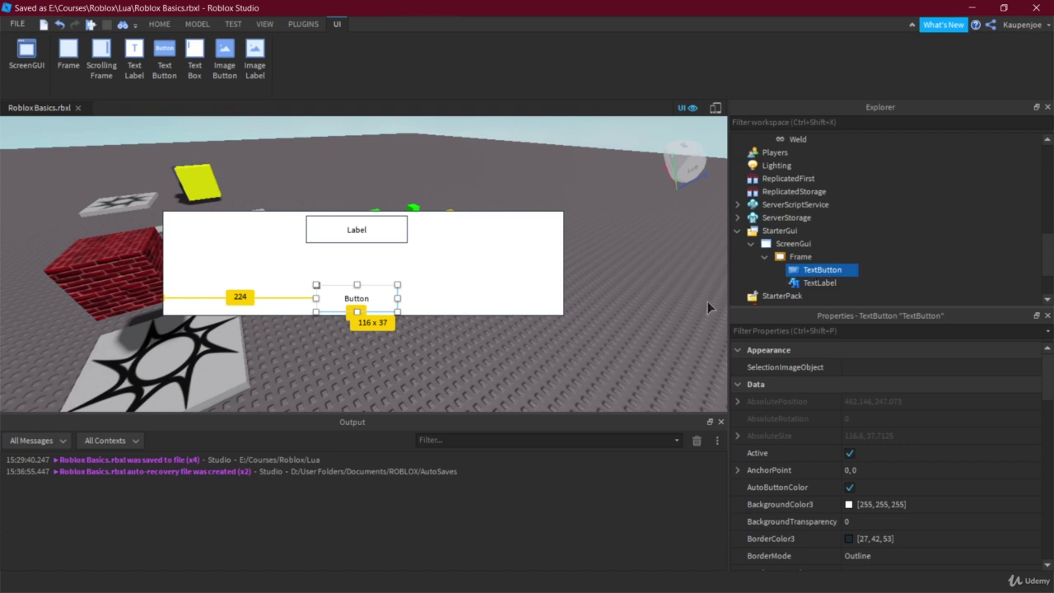
left_click(817, 282)
scroll(815, 494, "down", 4)
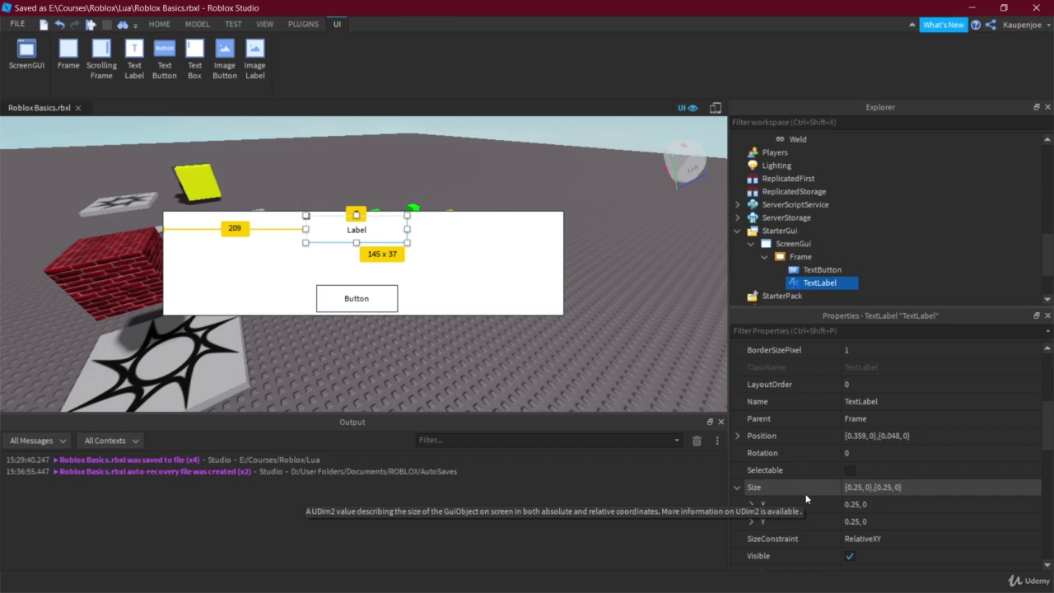
scroll(806, 497, "down", 5)
scroll(805, 493, "down", 2)
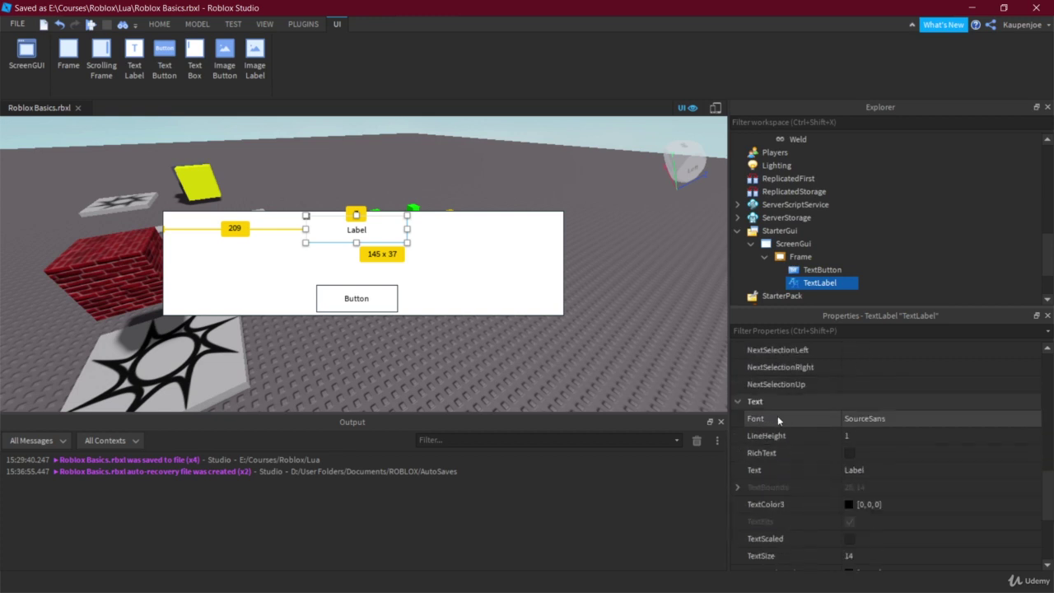
left_click(859, 418)
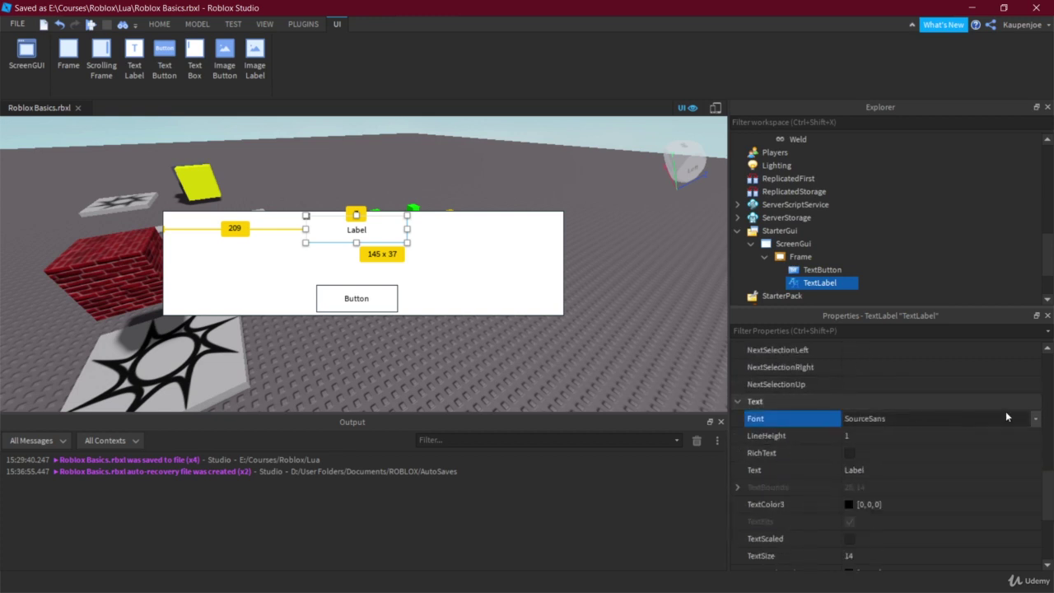
left_click(1034, 419)
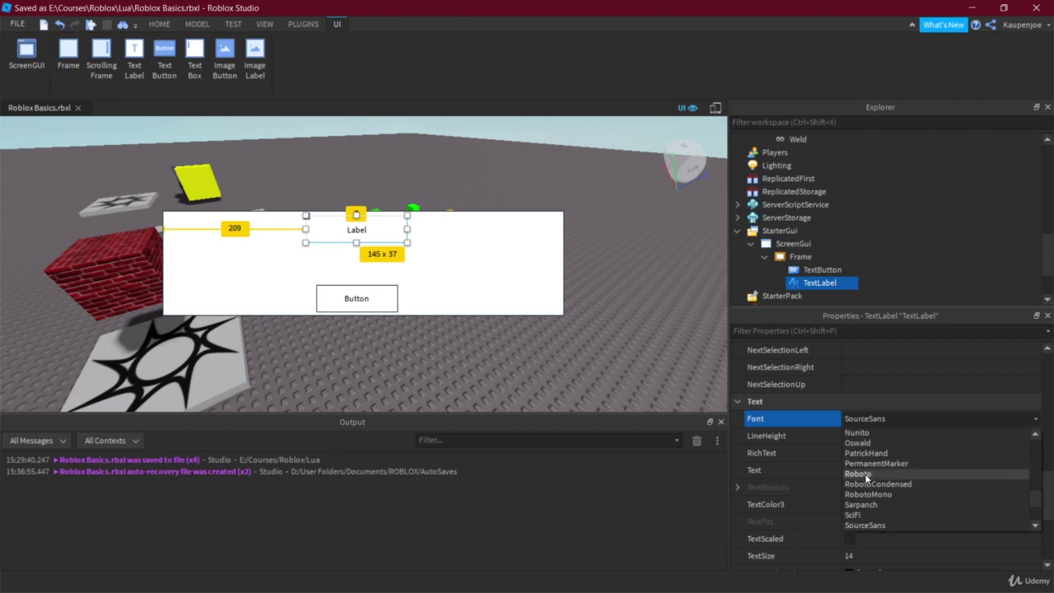
Try the Legacy and Oswald fonts, then set the label's font to Roboto
scroll(866, 448, "up", 2)
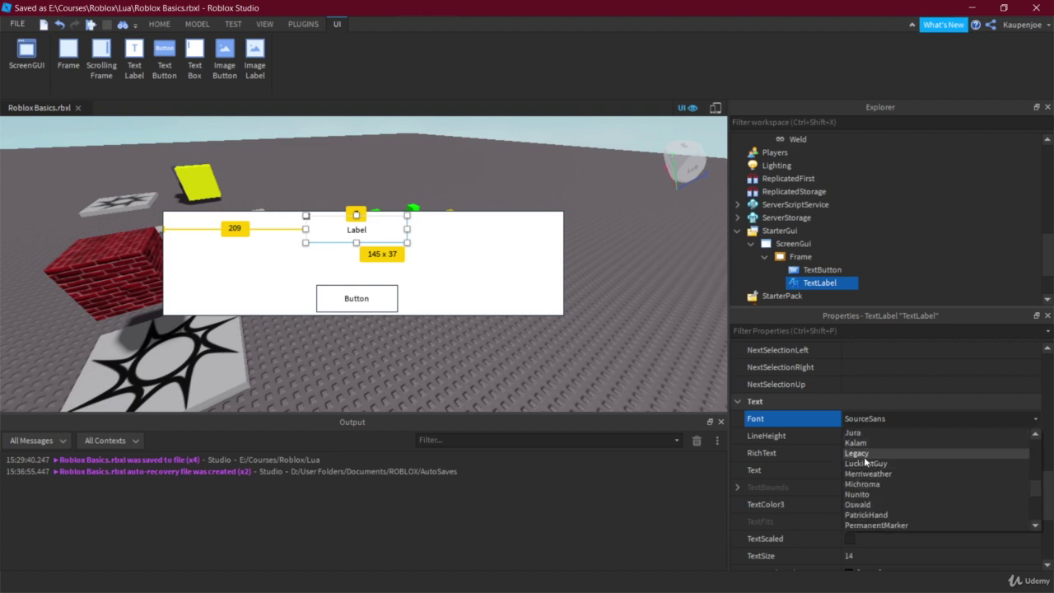
left_click(864, 456)
left_click(885, 419)
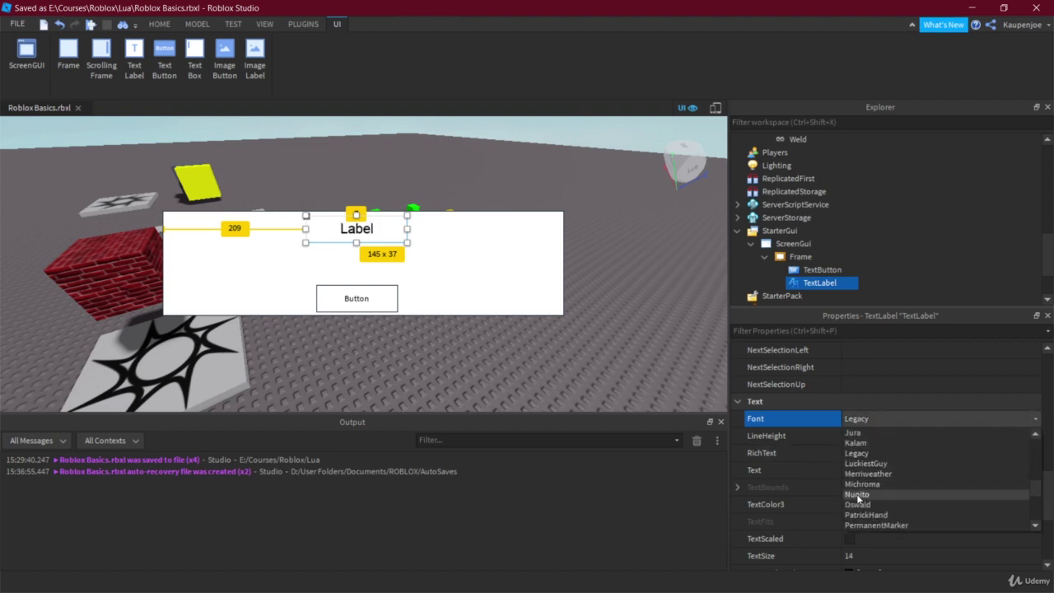
left_click(877, 503)
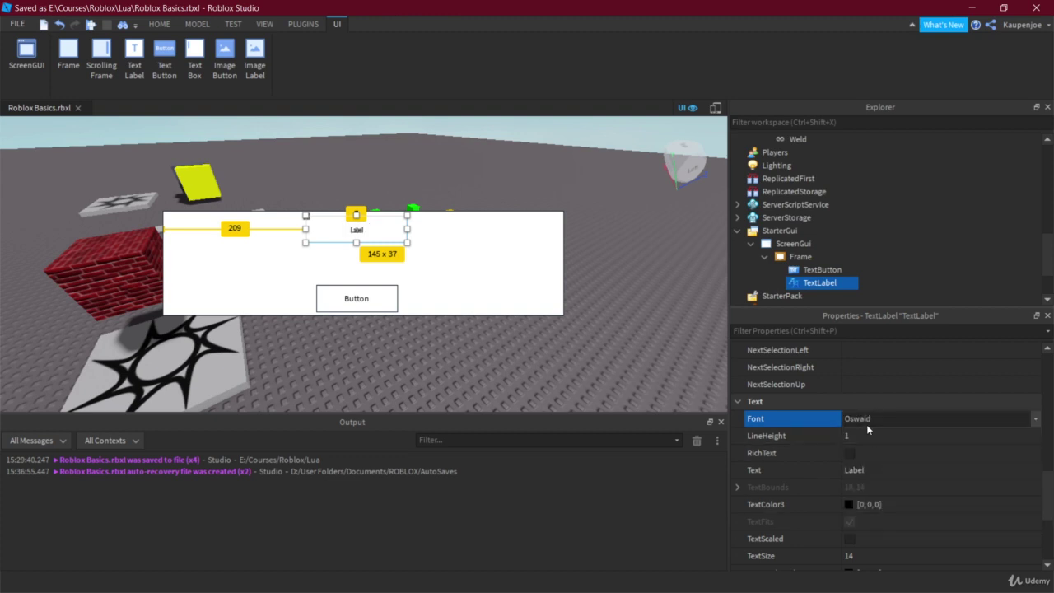
left_click(866, 422)
scroll(883, 506, "down", 2)
left_click(880, 502)
Test the label's LineHeight with 0.5, then turn RichText on and back off
left_click(874, 429)
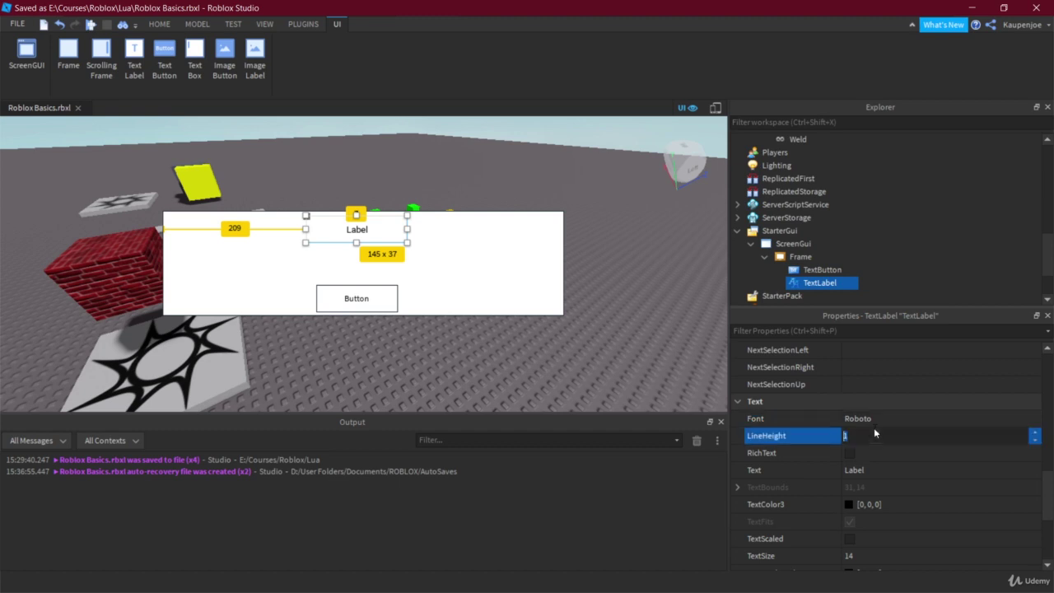
type("0.5")
key("Return")
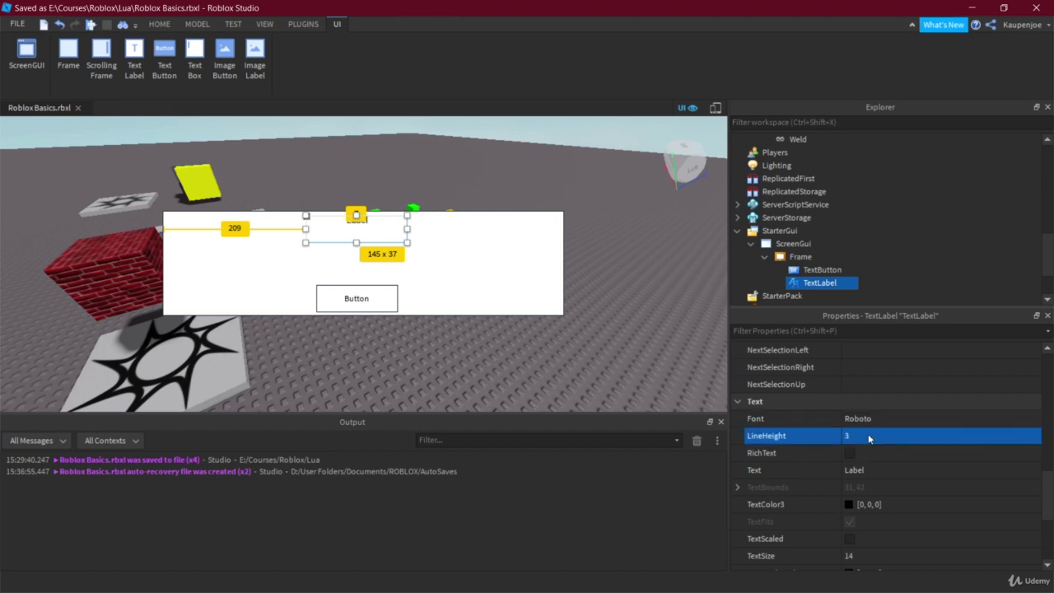
left_click(376, 259)
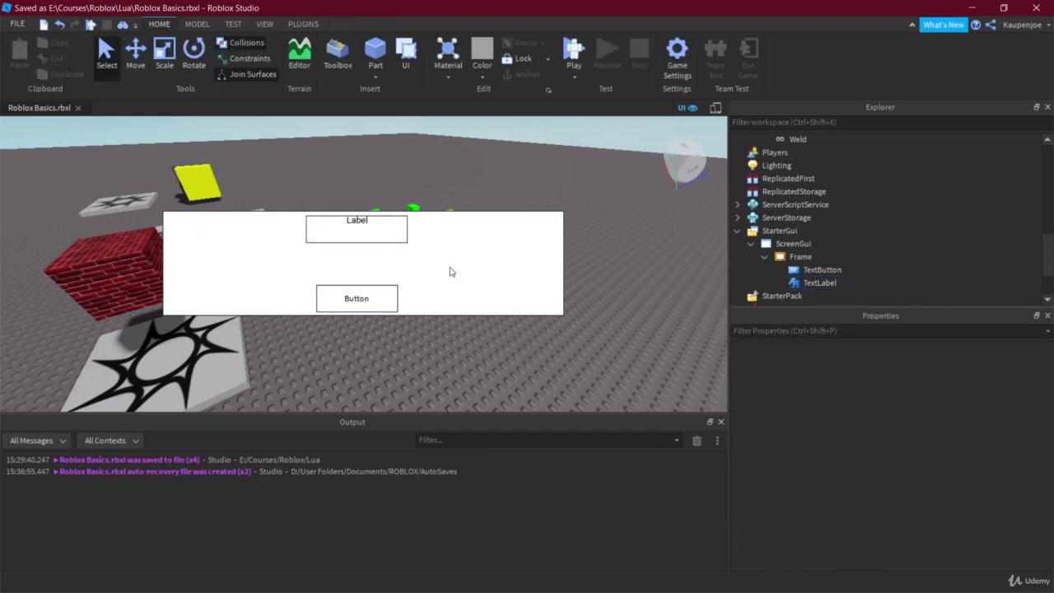
left_click(815, 282)
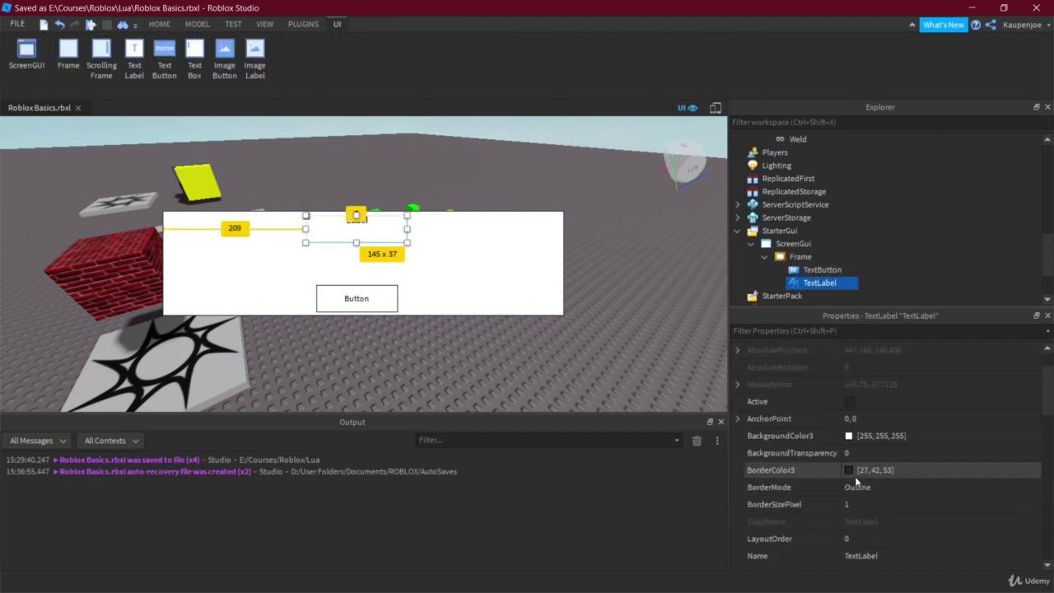
scroll(876, 471, "down", 10)
scroll(877, 436, "up", 2)
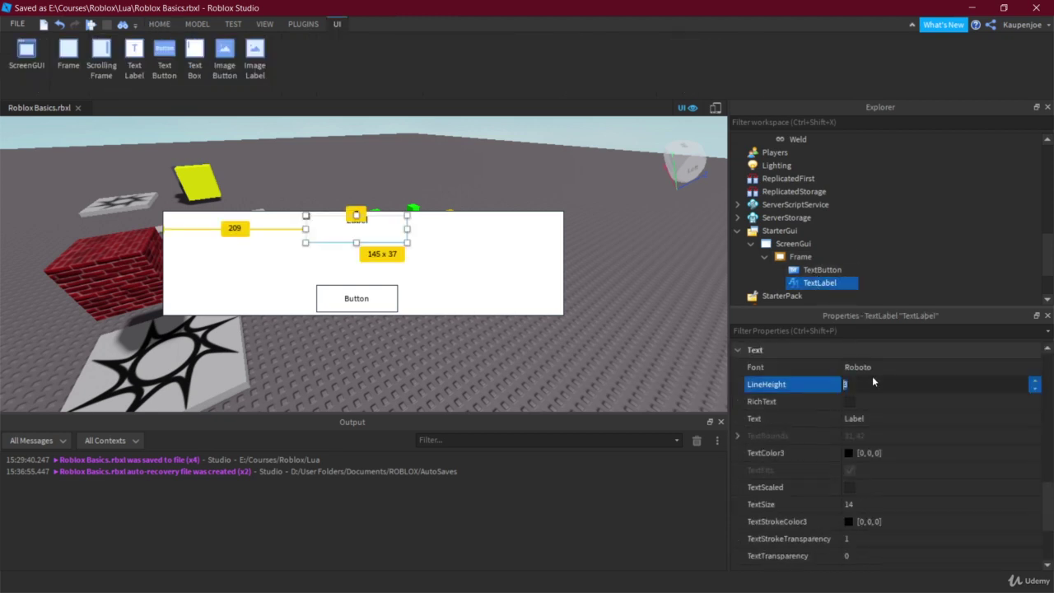
left_click(887, 401)
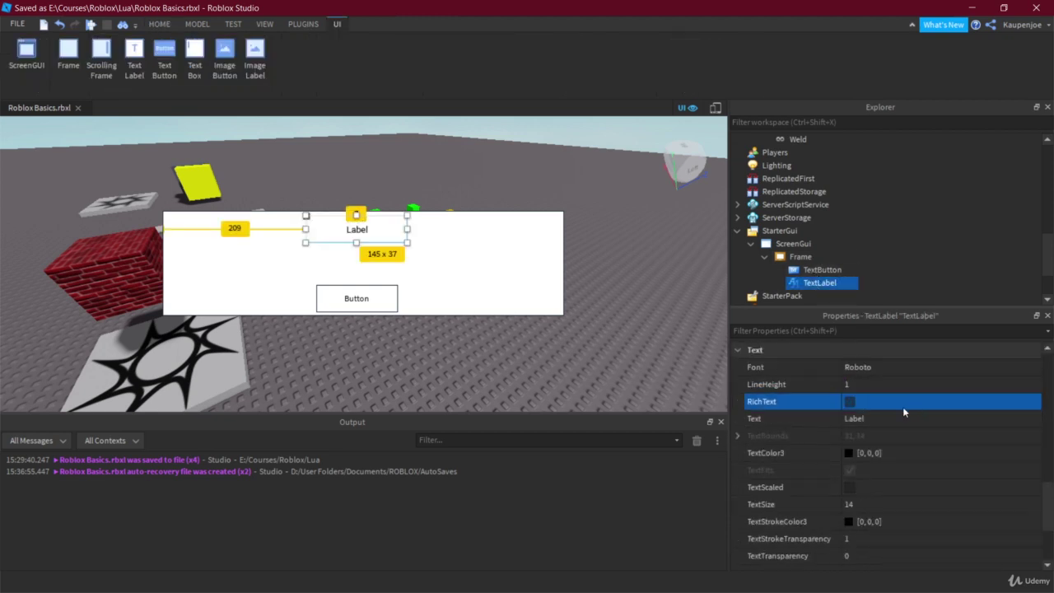
left_click(856, 403)
Replace the label text with 'Hello Player, please enter your name!'
left_click(864, 417)
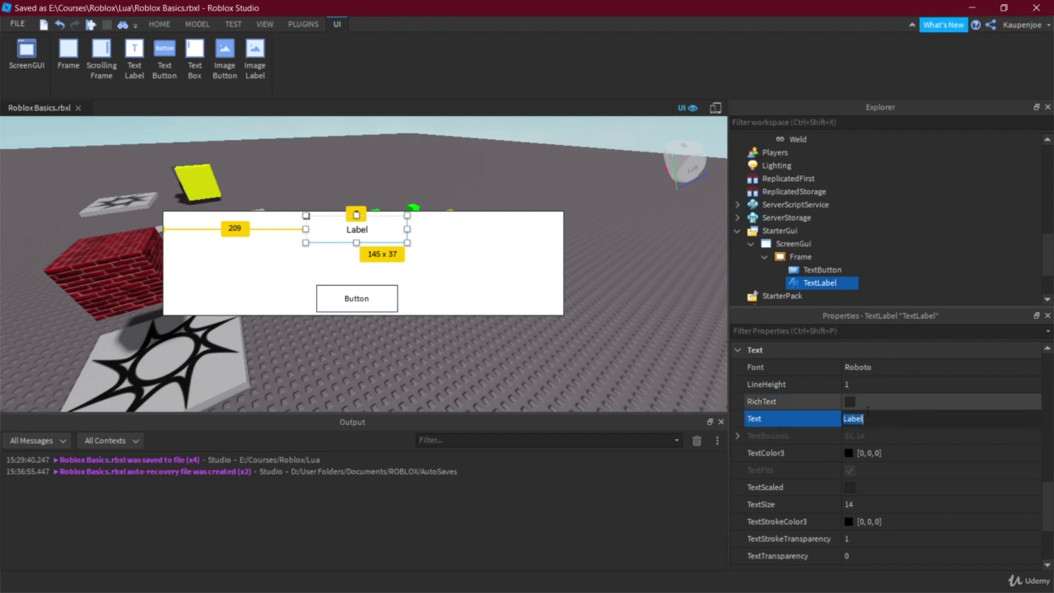
left_click(879, 404)
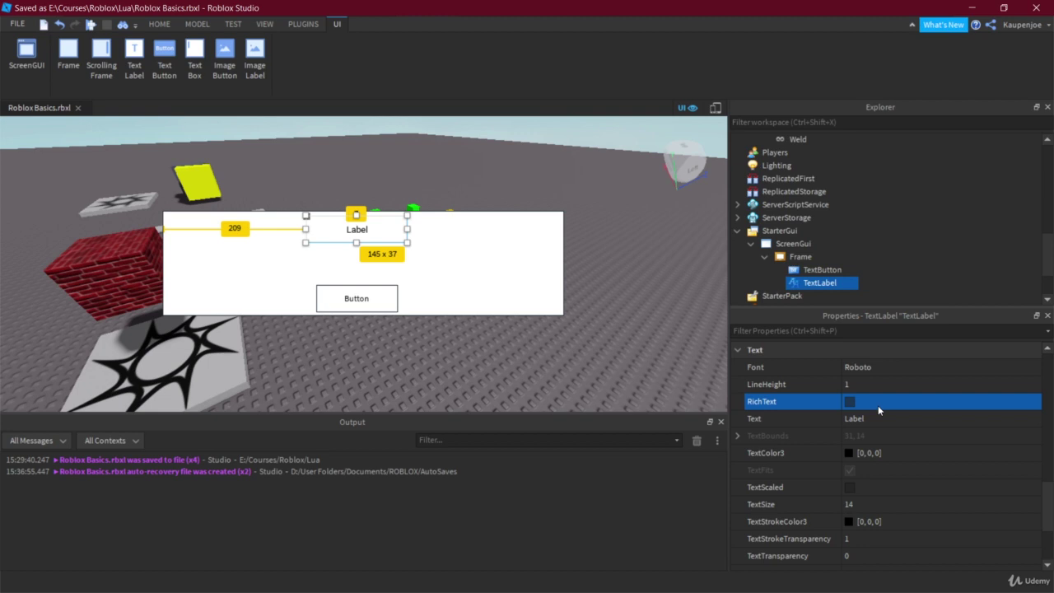
left_click(872, 414)
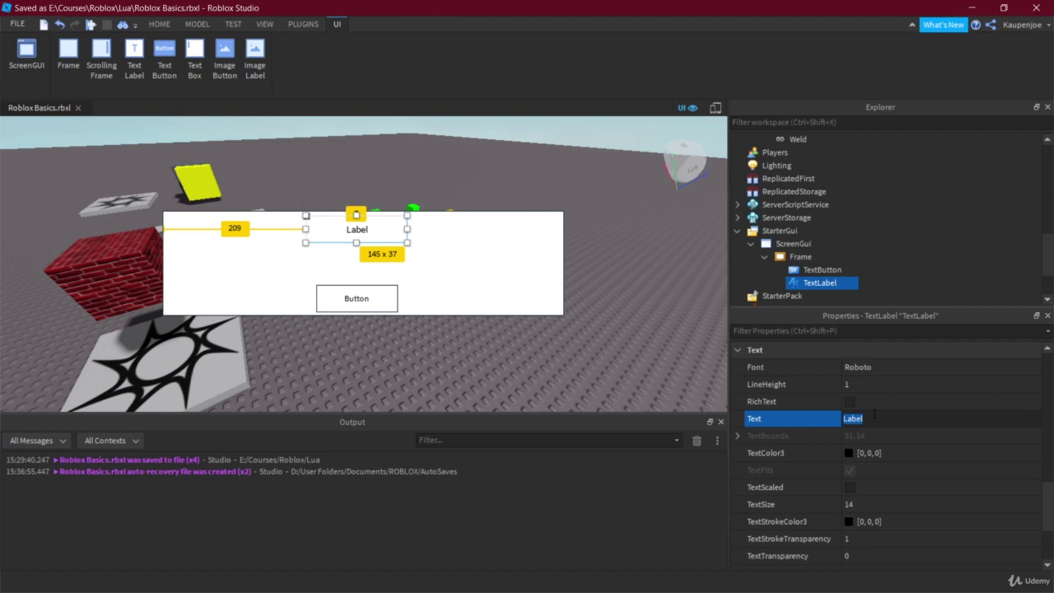
type("Hello Player, please ente ry your")
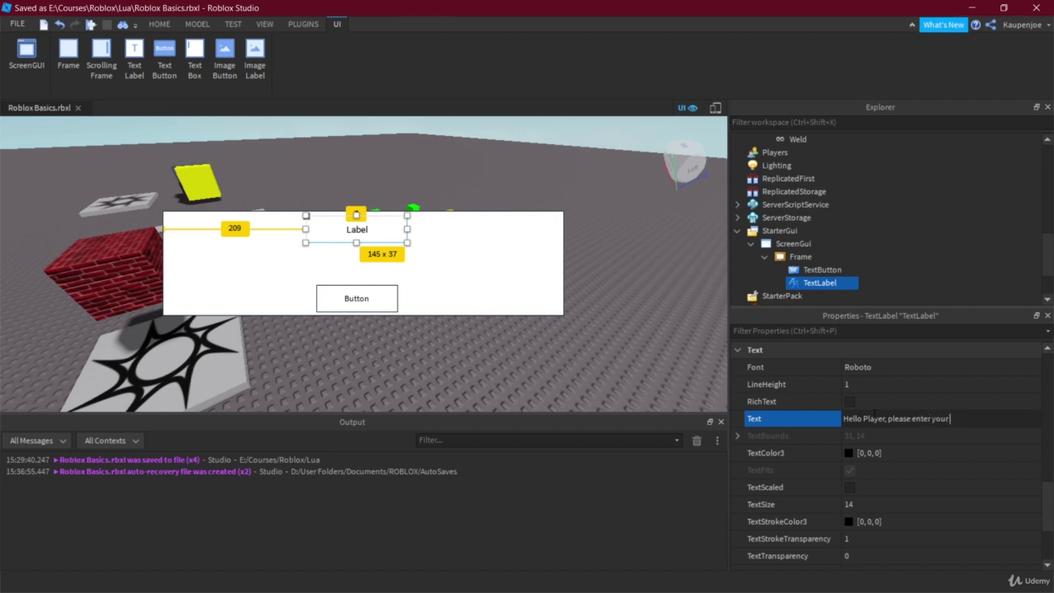
type(" name!")
key("Return")
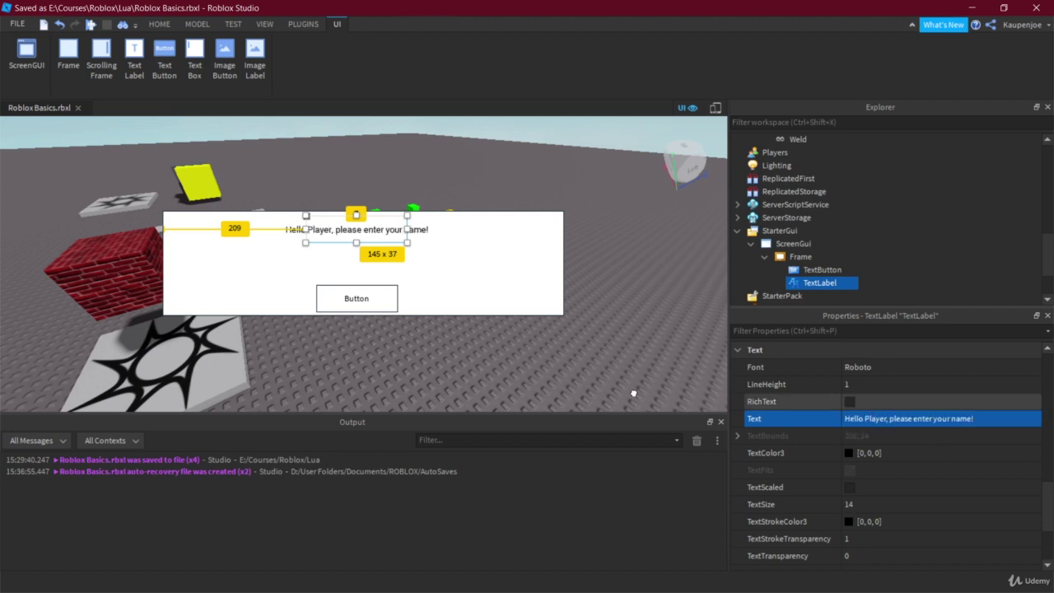
left_click(321, 318)
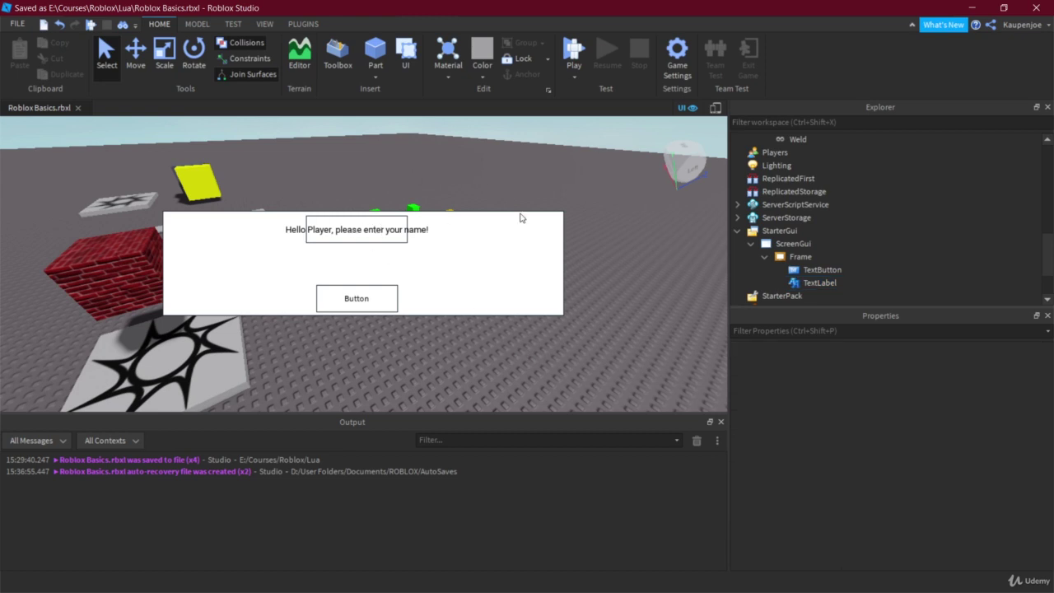
Drag the TextLabel's side handle to widen it to about 0.415 of the Frame
left_click(848, 269)
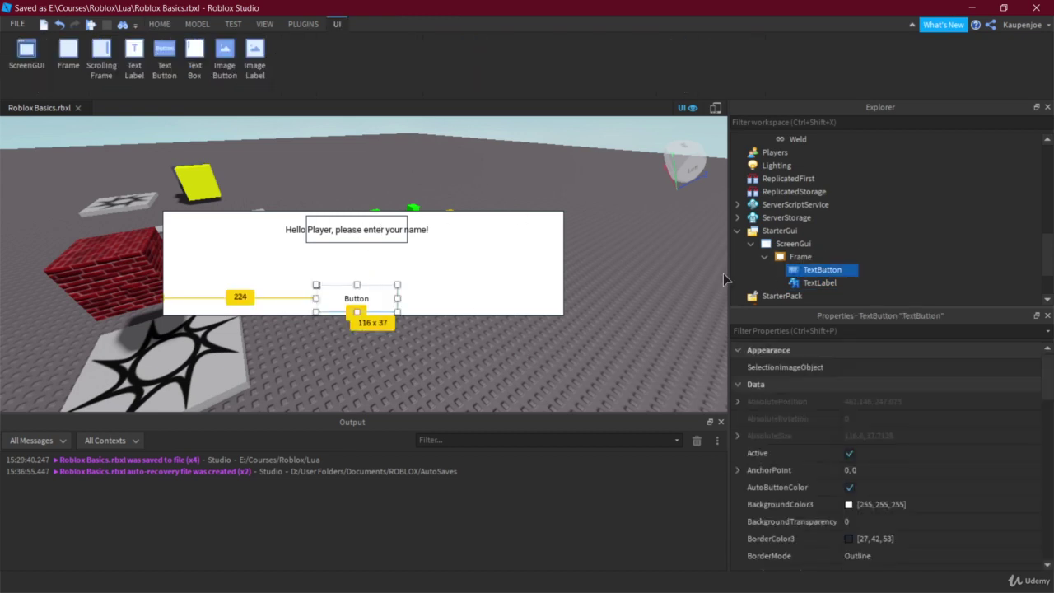
left_click(819, 282)
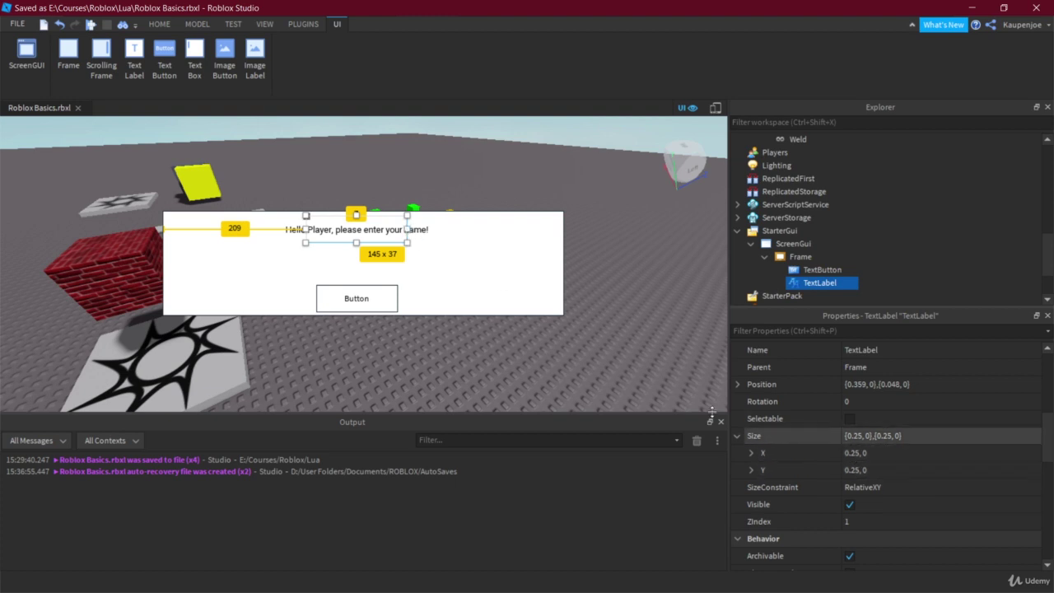
mouse_move(407, 229)
left_mouse_down()
mouse_move(473, 229)
mouse_move(389, 231)
left_mouse_up()
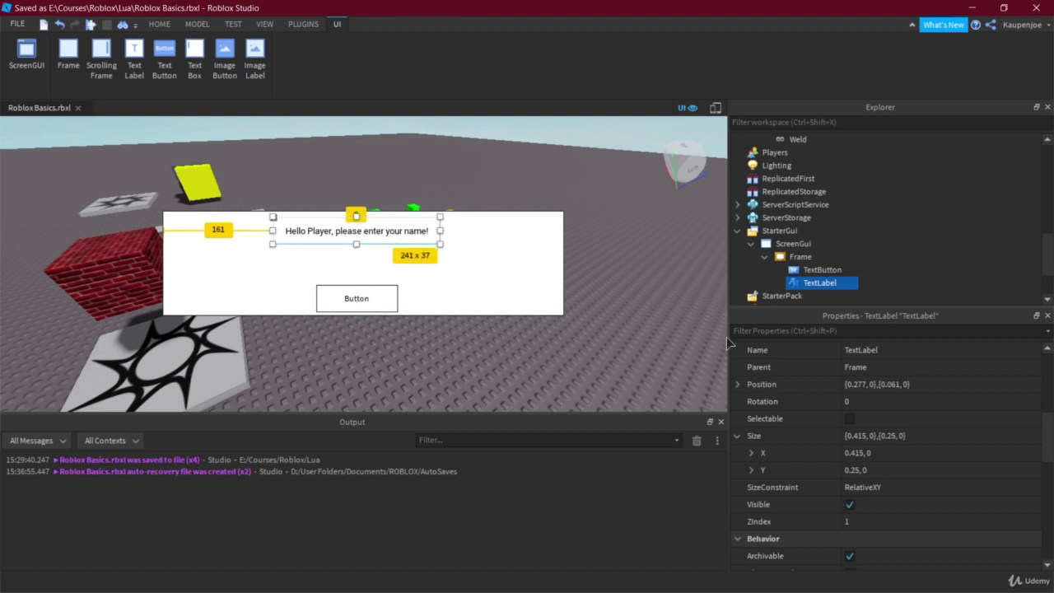
left_click_drag(728, 347, 375, 327)
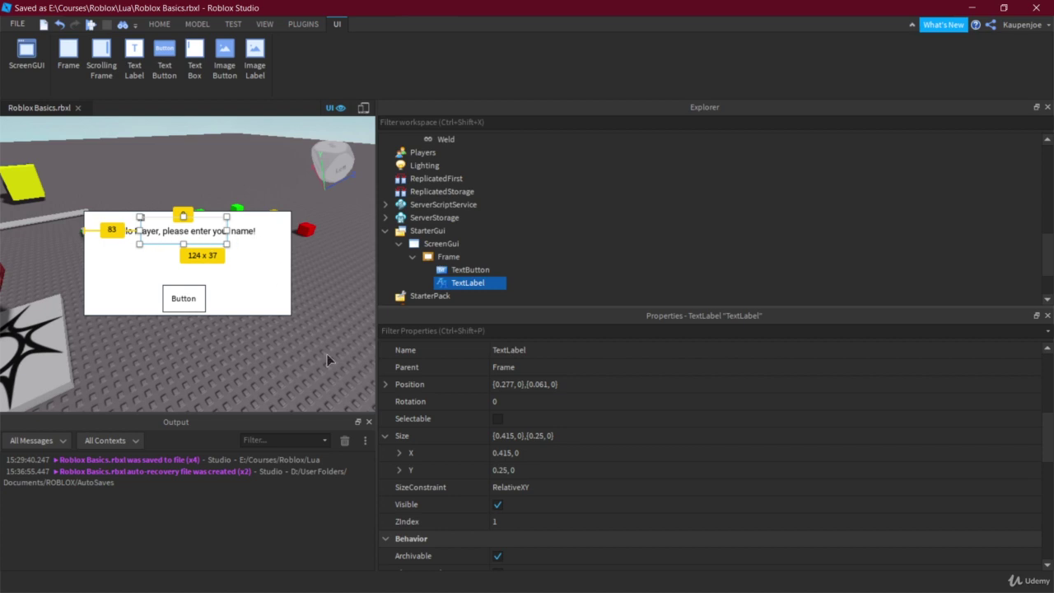
Turn on TextScaled so the greeting fills the label on two lines
left_click_drag(376, 365, 694, 372)
scroll(873, 494, "down", 4)
scroll(848, 453, "down", 3)
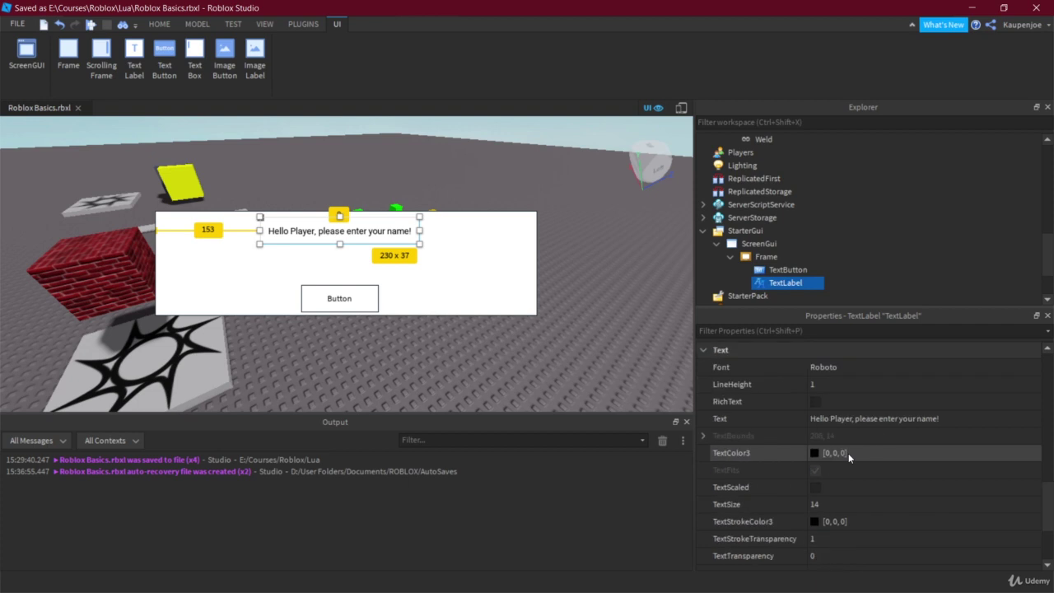
scroll(874, 424, "down", 1)
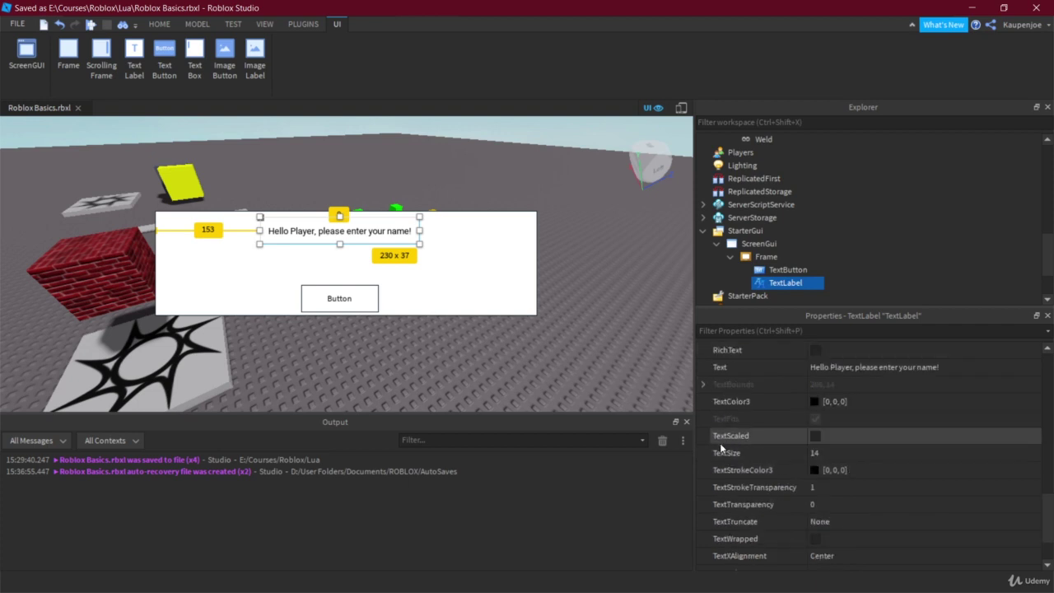
left_click(815, 435)
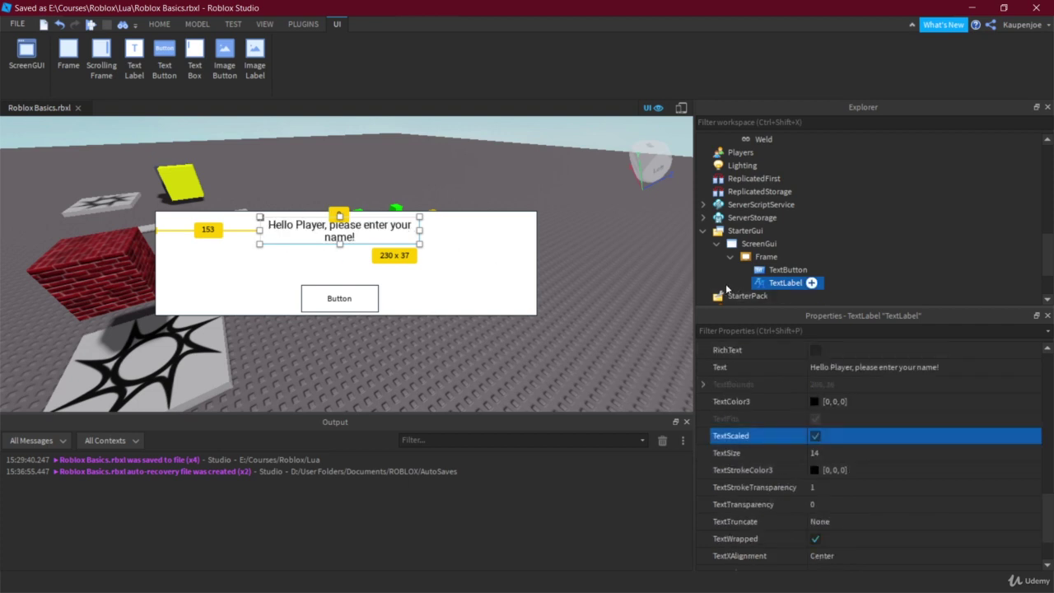
mouse_move(695, 288)
left_mouse_down()
mouse_move(223, 248)
mouse_move(704, 286)
left_mouse_up()
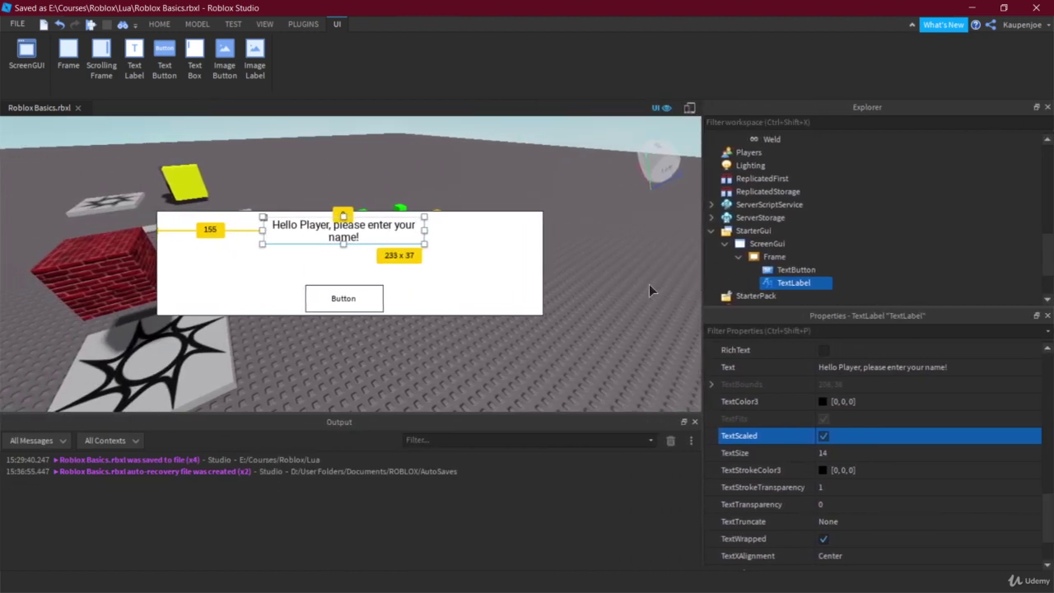
left_click(534, 356)
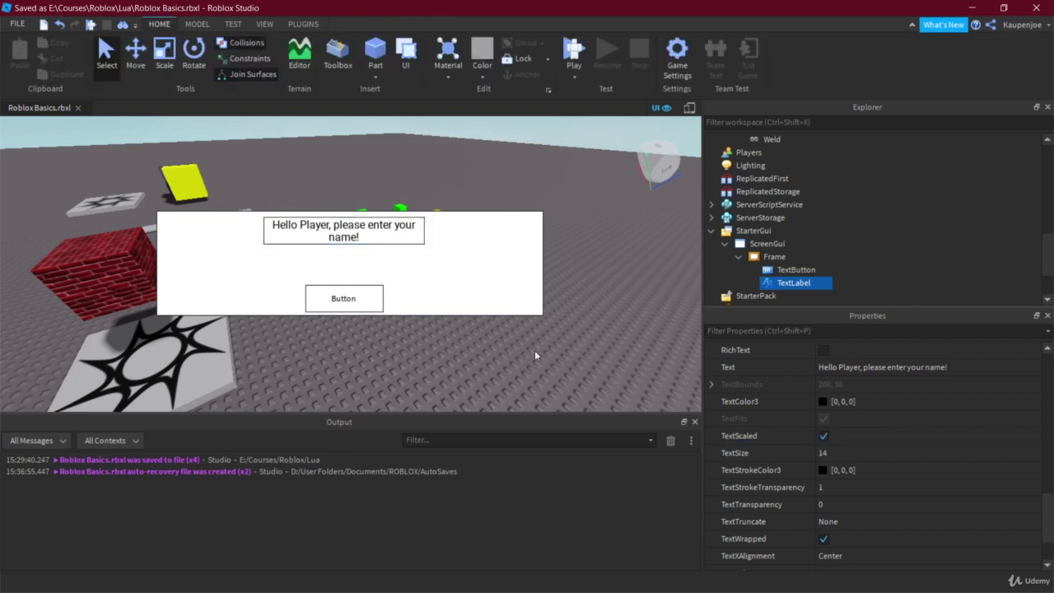
Try Left for the label's TextXAlignment, then return it to Center
left_click(792, 283)
scroll(779, 426, "down", 10)
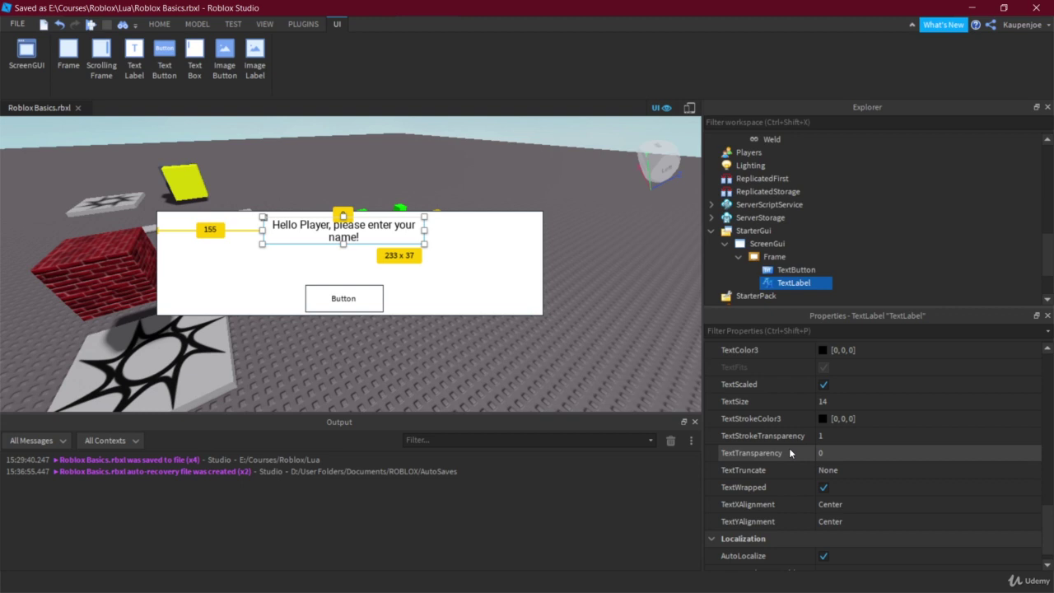
scroll(789, 452, "down", 1)
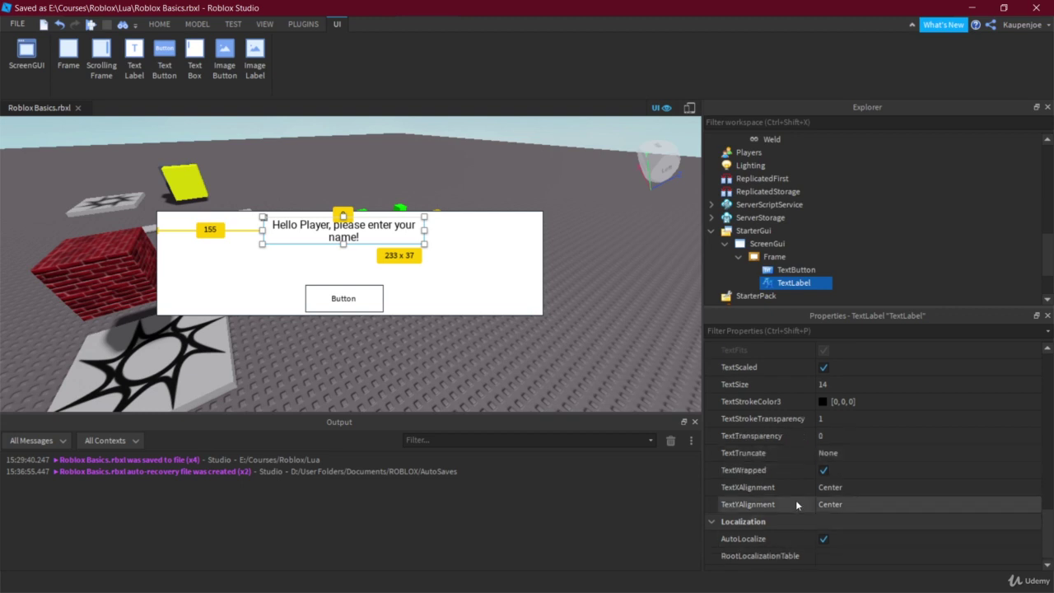
left_click(840, 493)
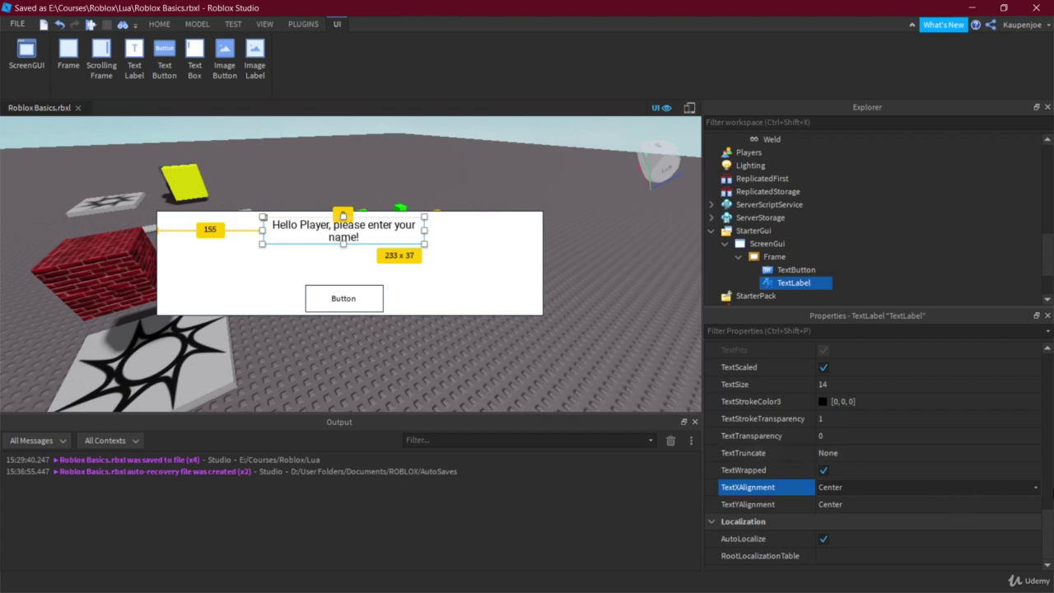
left_click(1035, 487)
left_click(1034, 488)
scroll(897, 487, "up", 2)
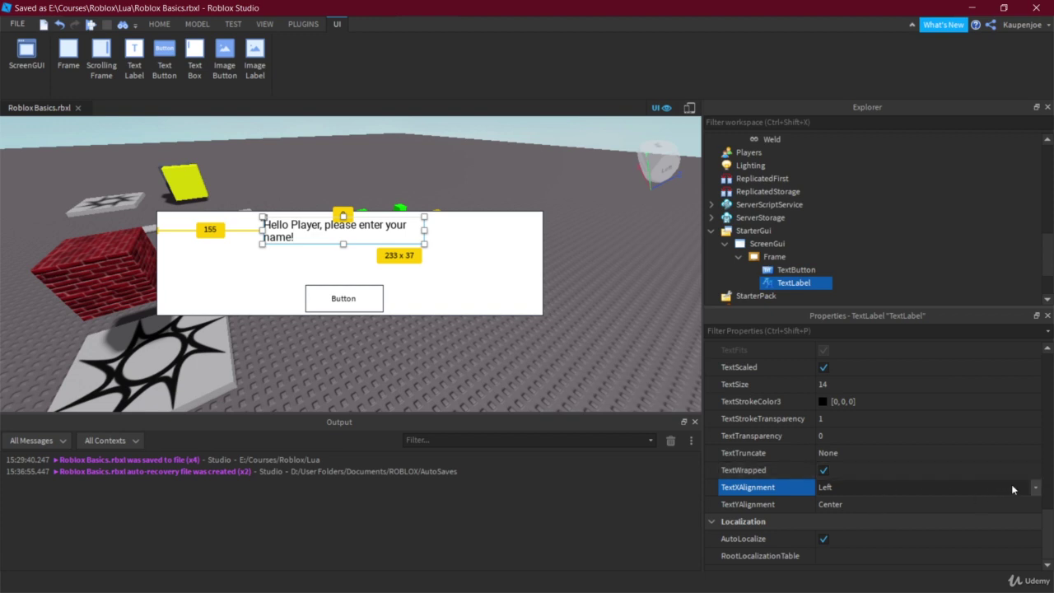
scroll(1011, 485, "up", 3)
left_click(1035, 541)
left_click(923, 503)
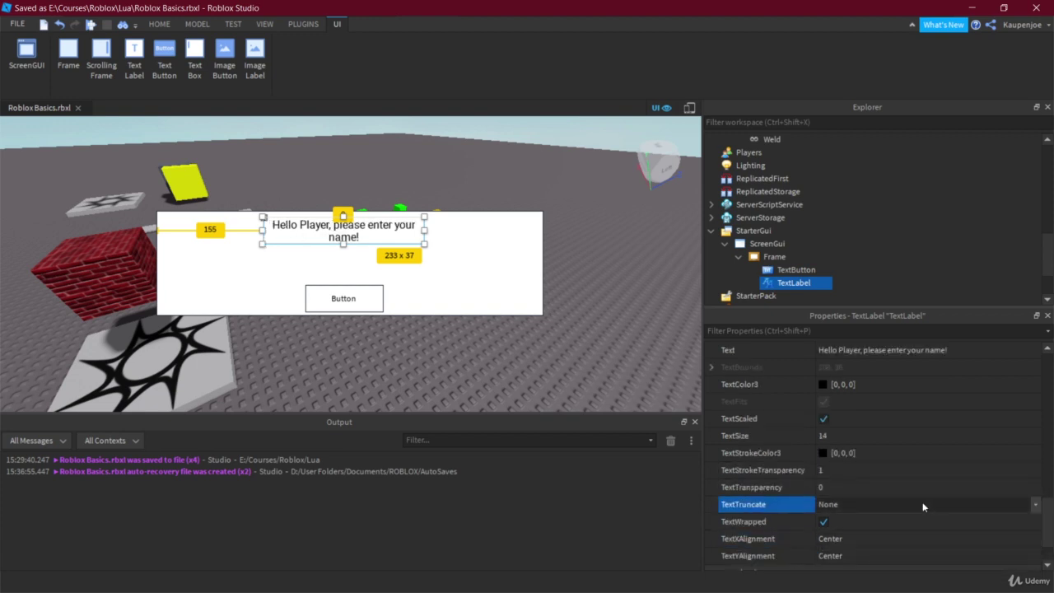
left_click(919, 491)
left_click(849, 469)
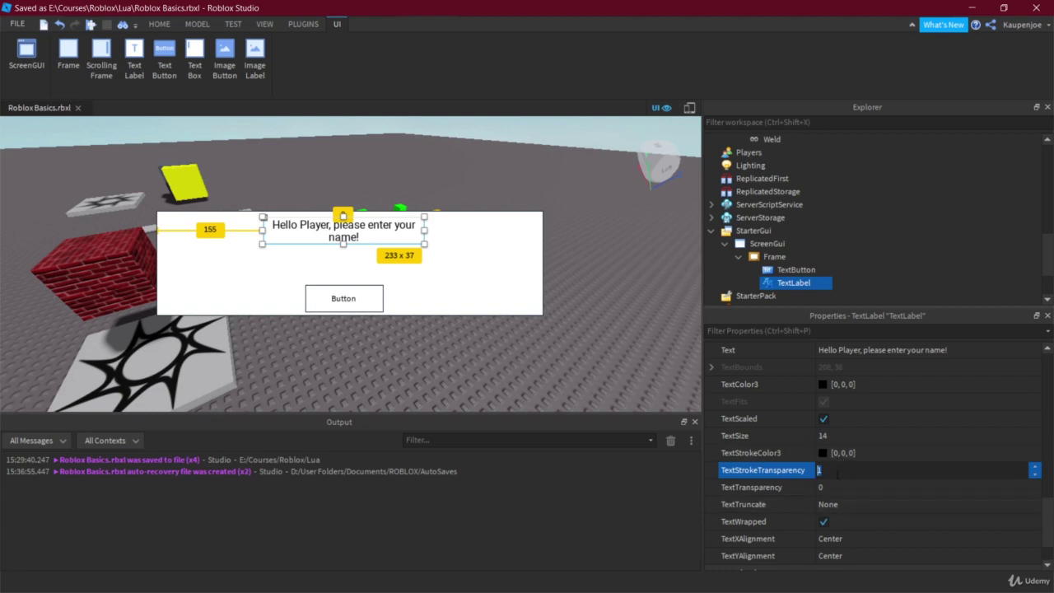
Set the label's TextColor3 to dark blue (19, 55, 75)
left_click(876, 384)
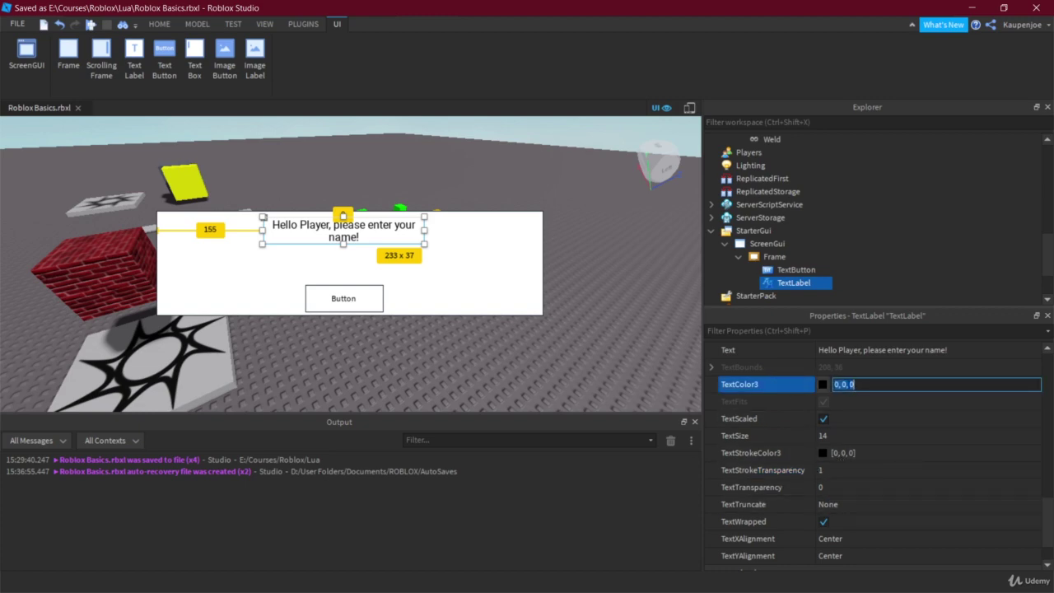
left_click(821, 384)
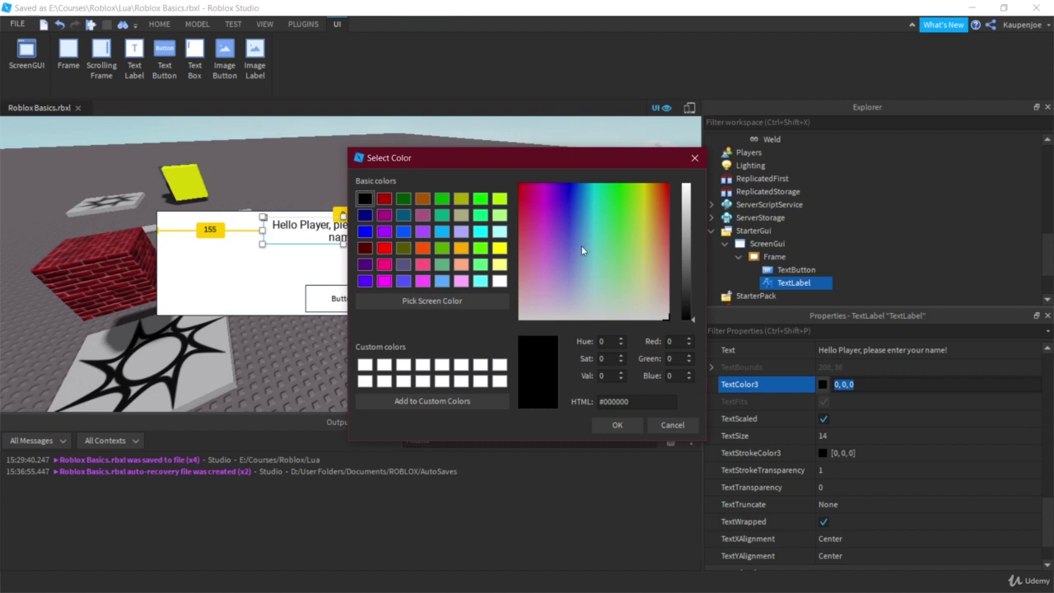
left_click(568, 218)
left_click(584, 218)
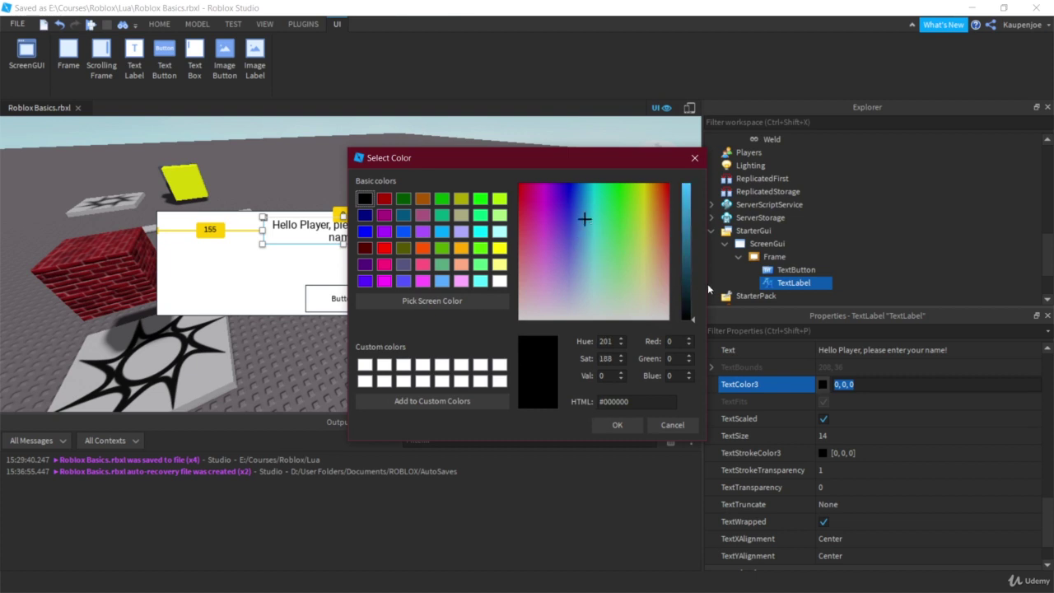
left_click(687, 279)
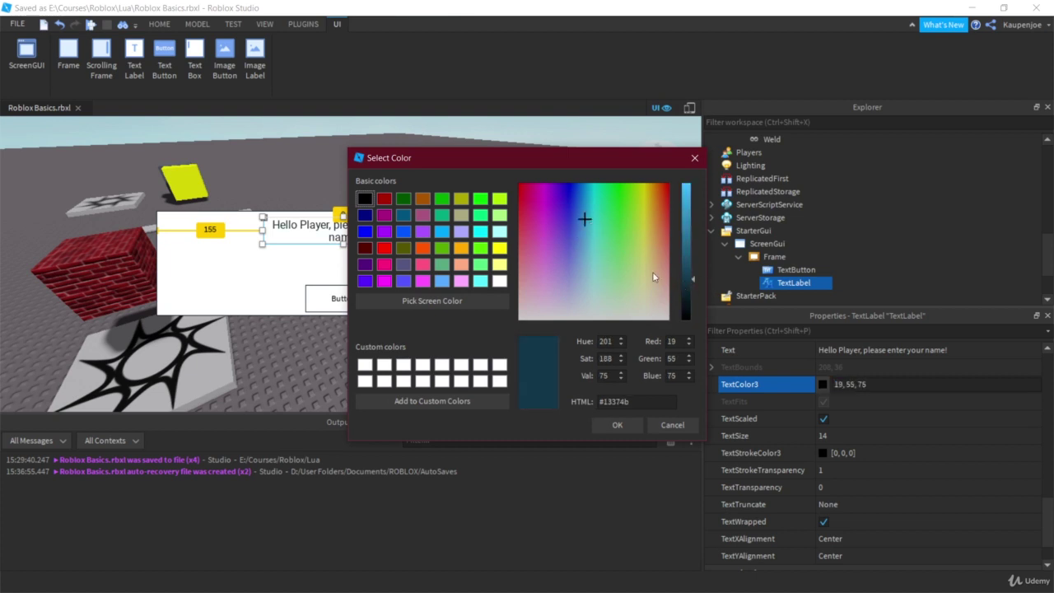
left_click(613, 425)
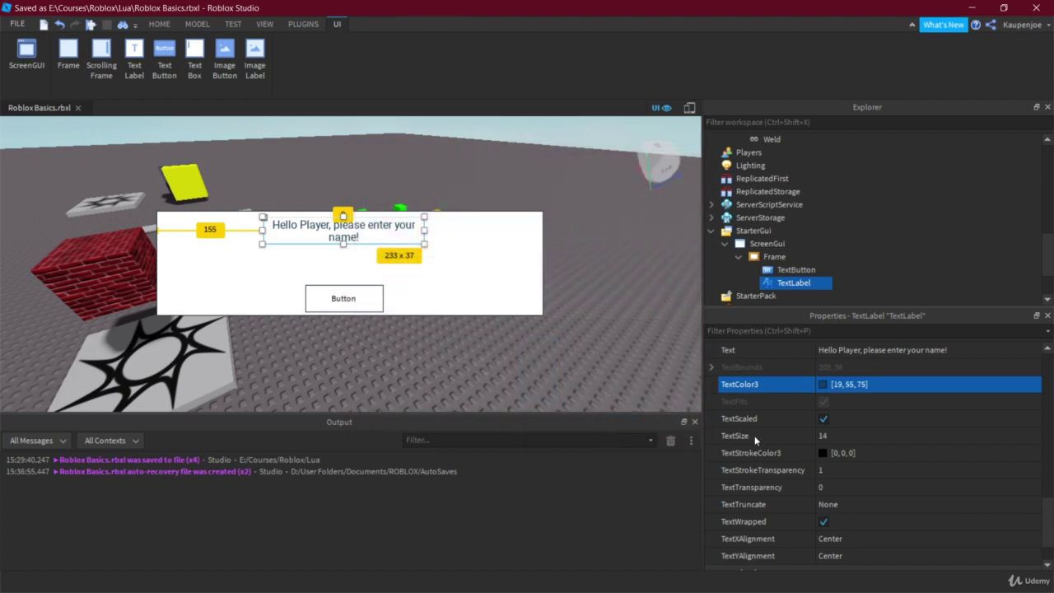
Set TextStrokeColor3 to dark red (179, 0, 2) and TextStrokeTransparency to 0
left_click(836, 457)
left_click(822, 454)
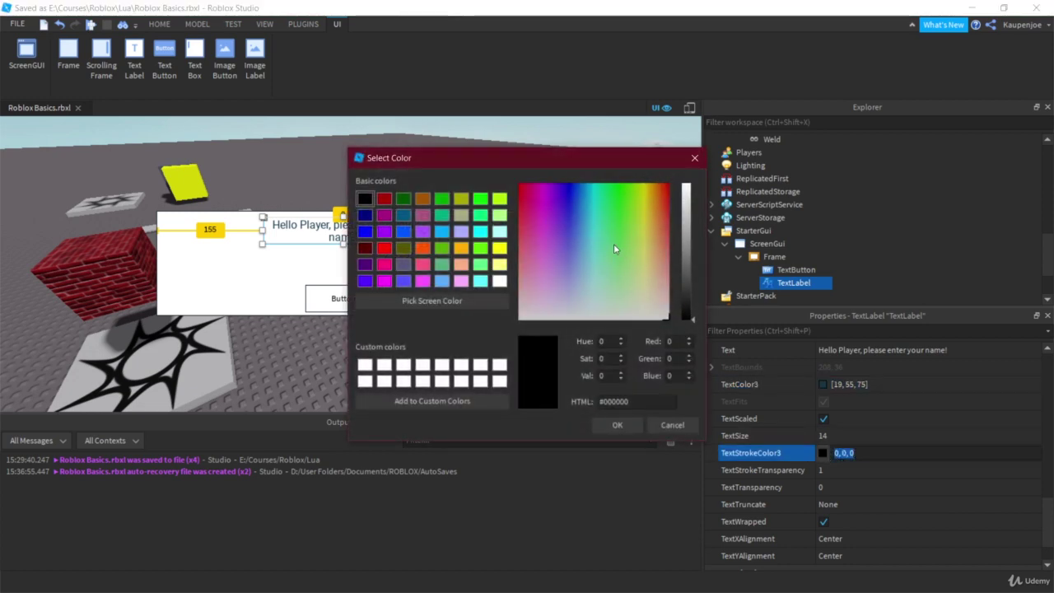
left_click(650, 275)
left_click(683, 209)
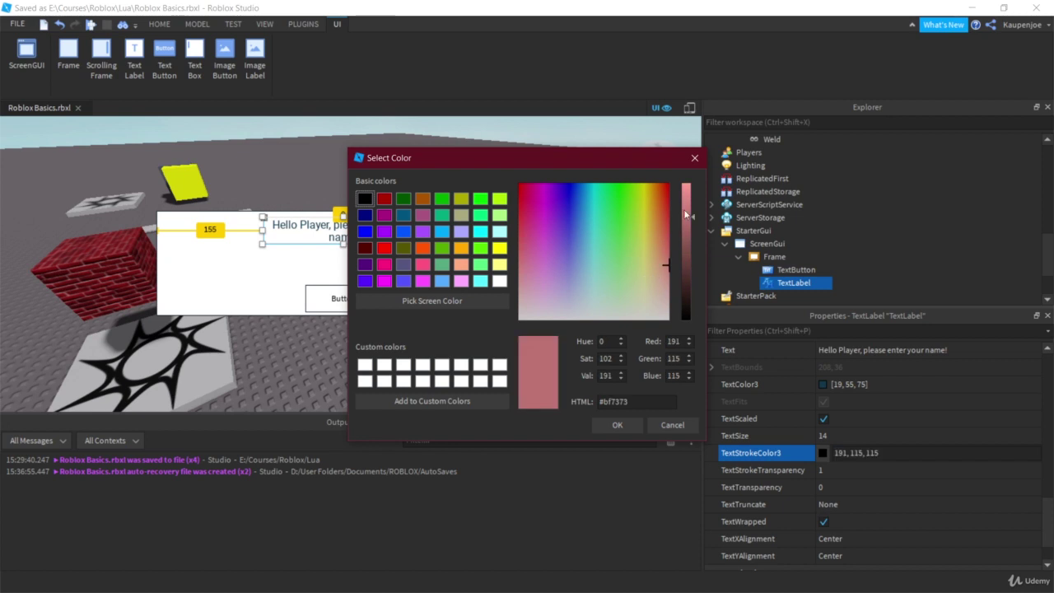
left_click(520, 184)
left_click(683, 227)
left_click(611, 422)
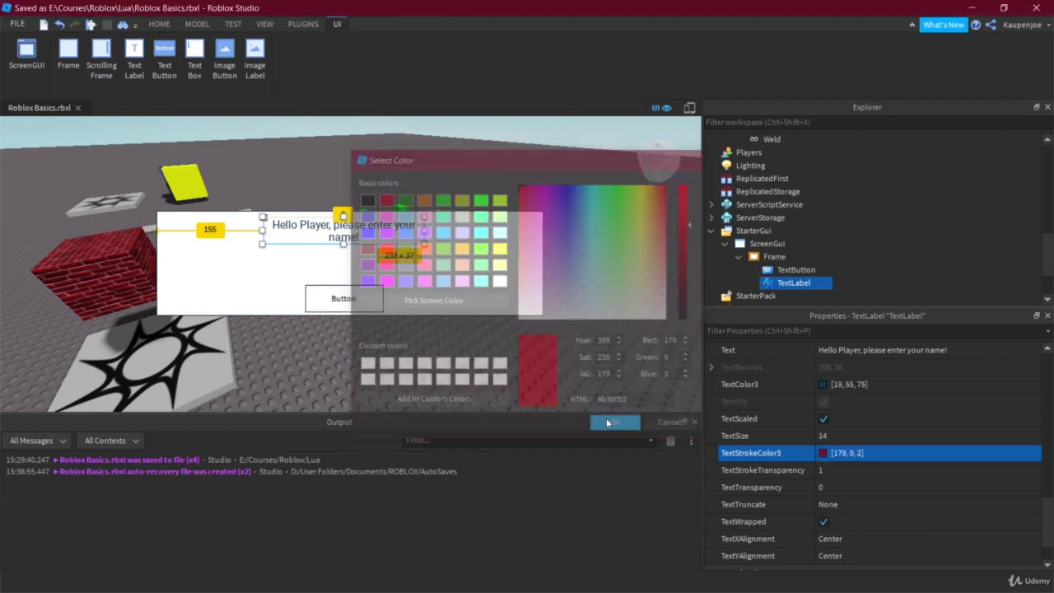
left_click(844, 469)
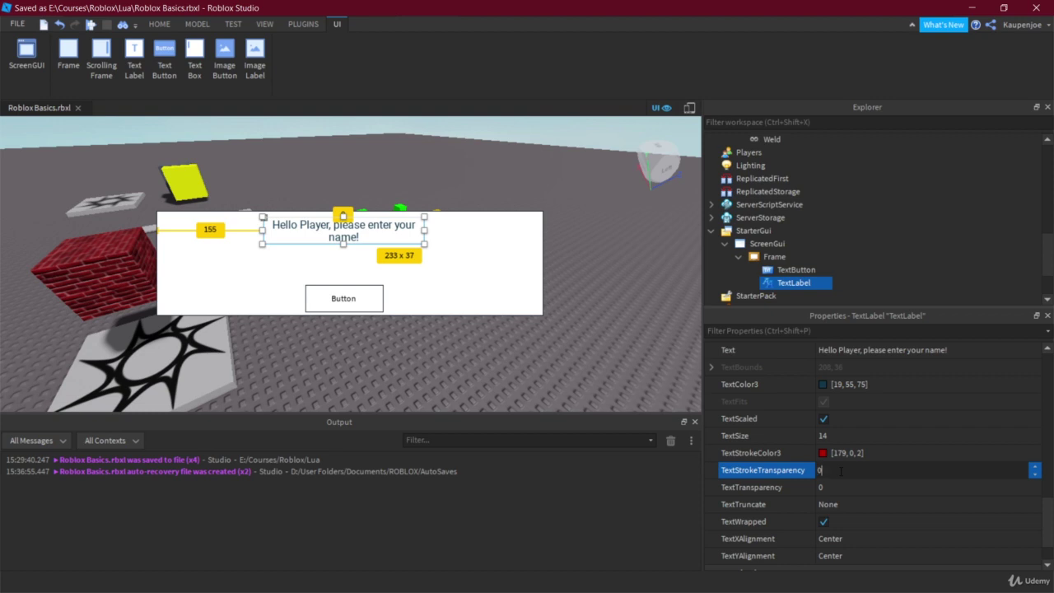
type("0")
key("Return")
left_click(479, 273)
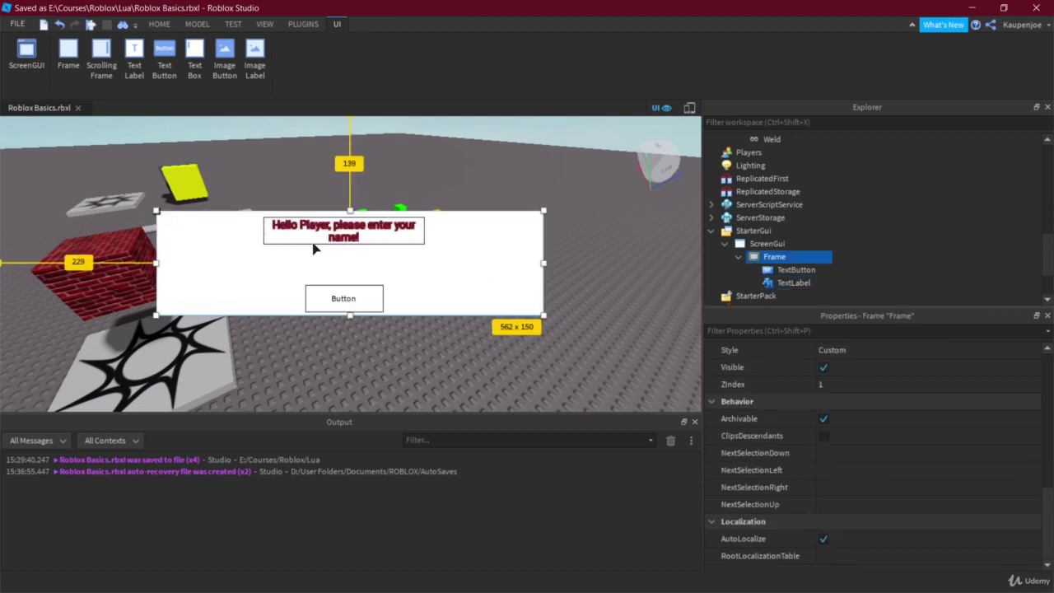
Select the button in the frame and change its caption to 'Send'
left_click(407, 228)
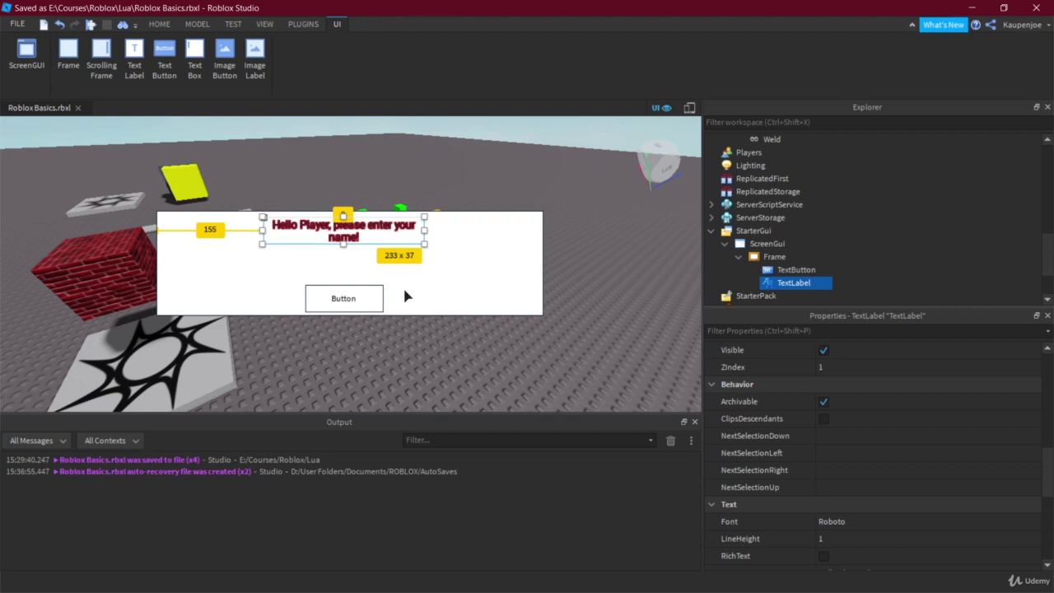
left_click(790, 270)
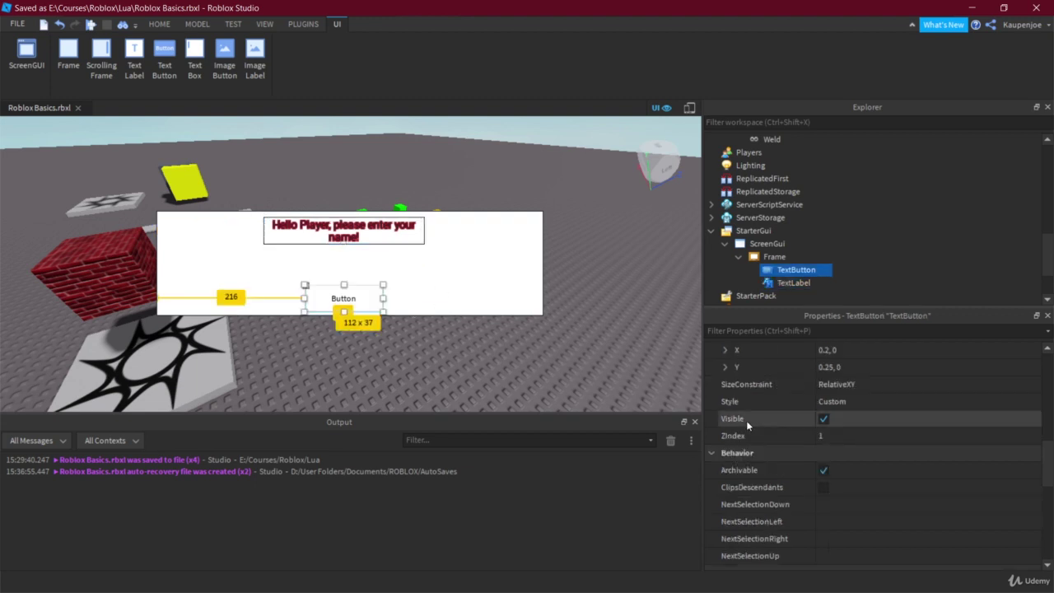
scroll(741, 407, "down", 3)
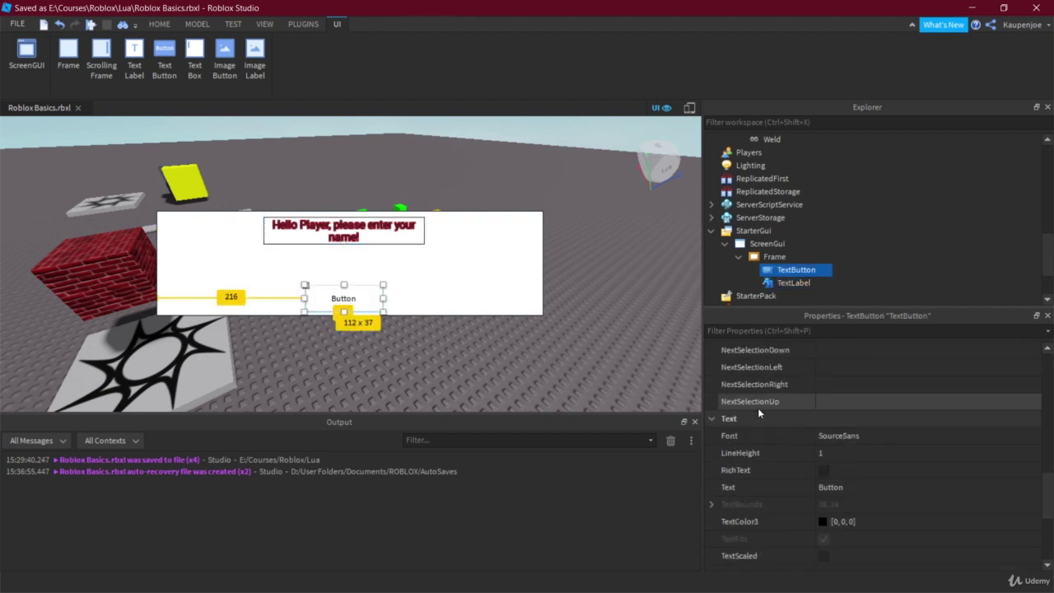
scroll(758, 407, "down", 4)
scroll(806, 476, "up", 2)
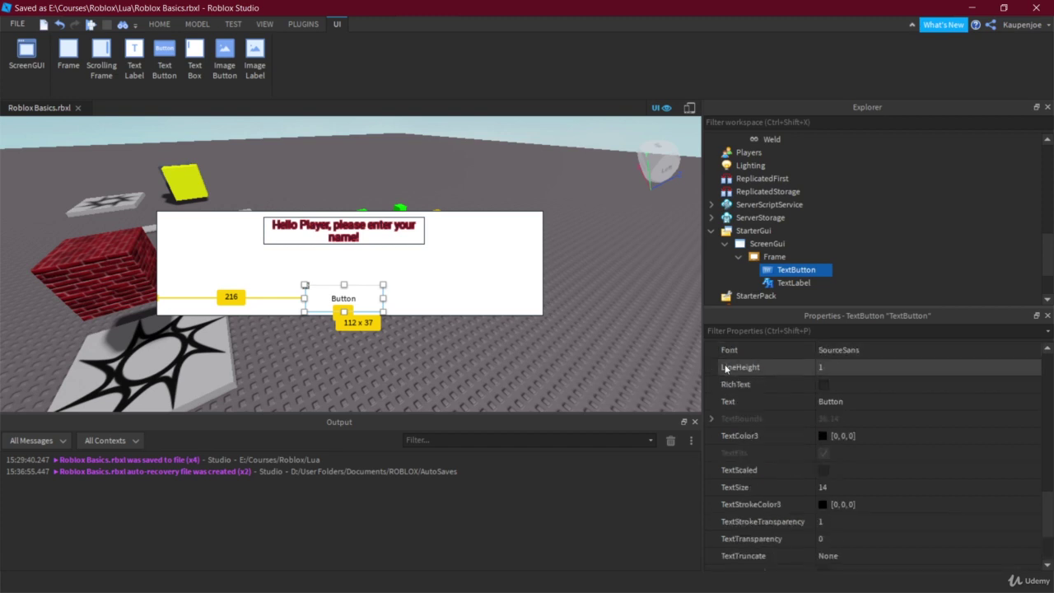
scroll(724, 364, "up", 1)
mouse_move(795, 258)
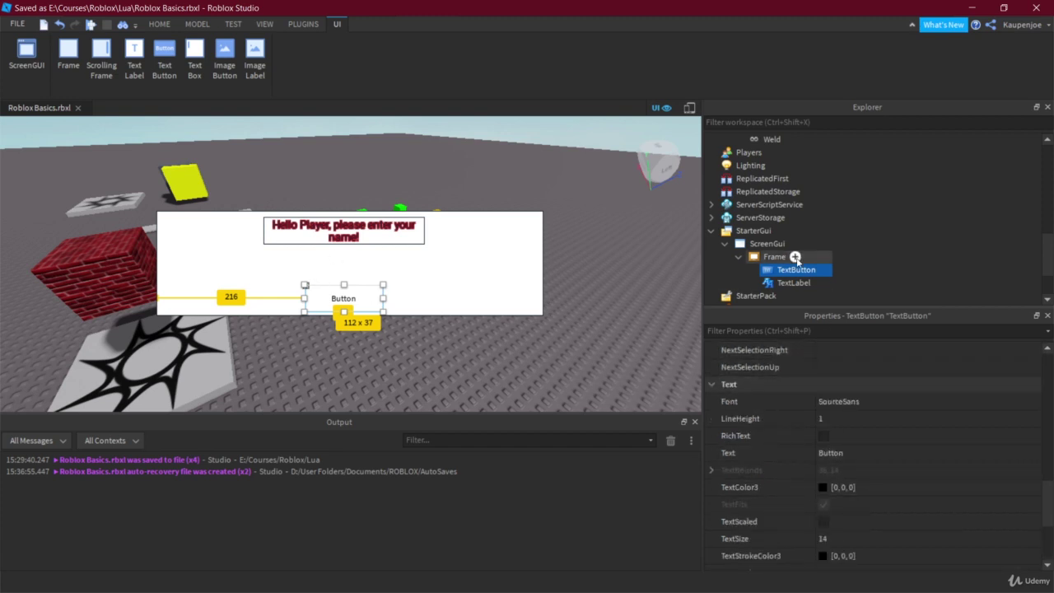
left_click(861, 453)
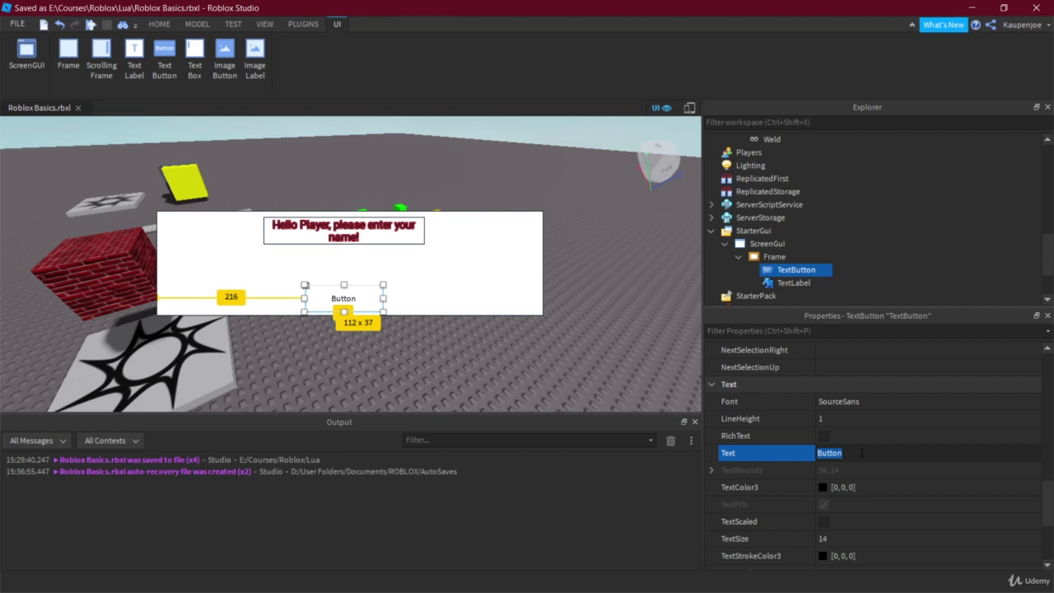
type("Send")
key("Return")
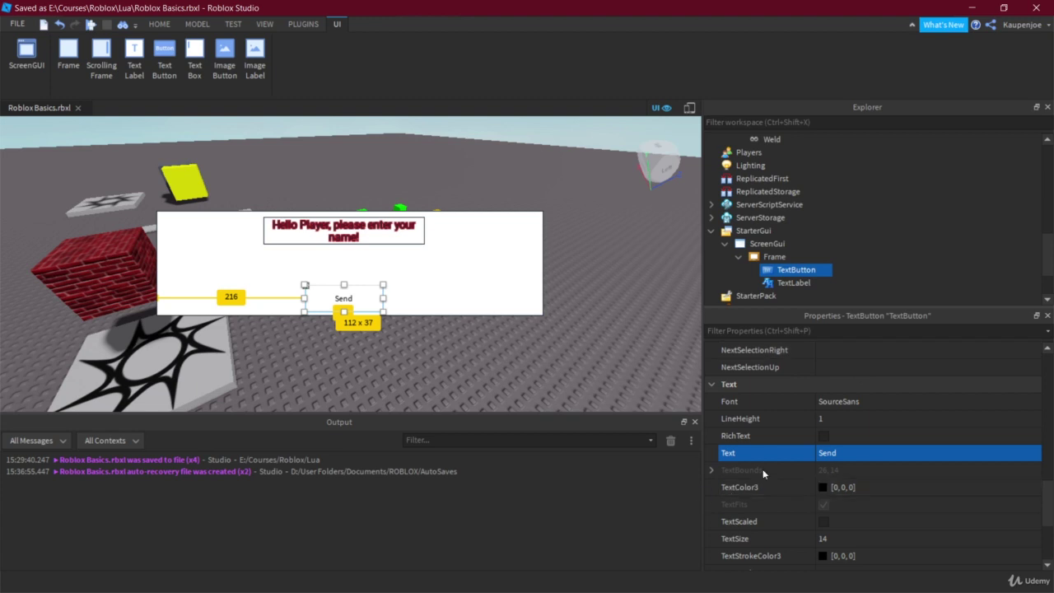
Turn on TextScaled so the 'Send' caption fills the button
scroll(762, 468, "down", 1)
left_click(822, 469)
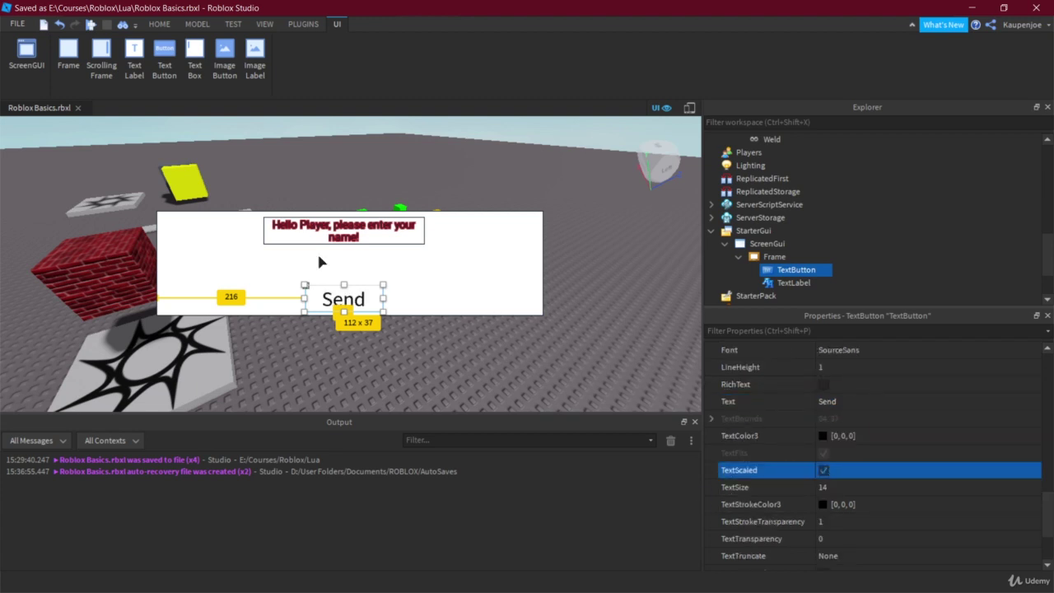
scroll(907, 458, "down", 1)
scroll(834, 429, "down", 1)
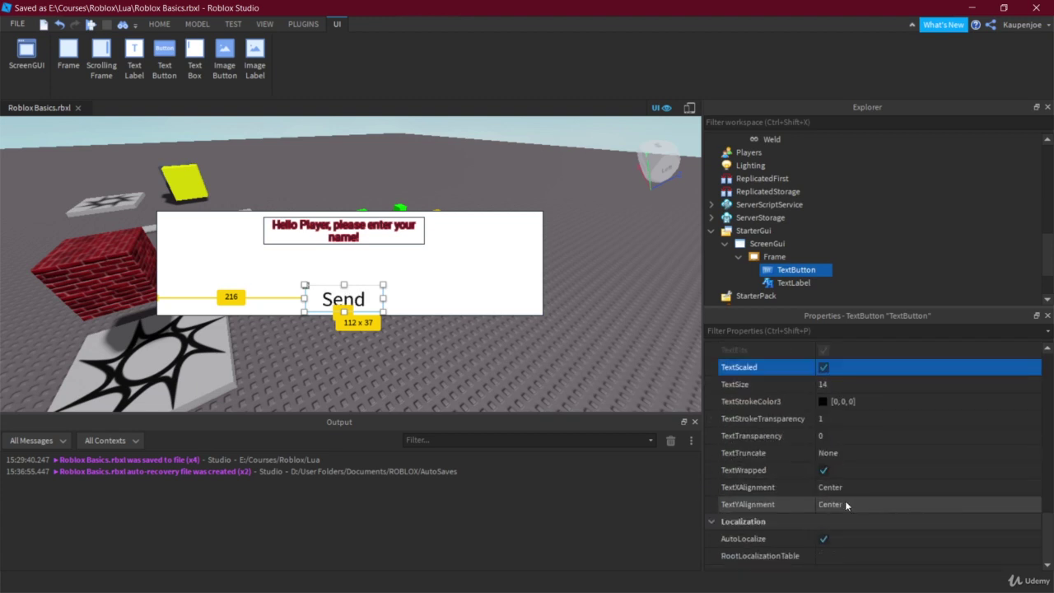
scroll(844, 499, "up", 10)
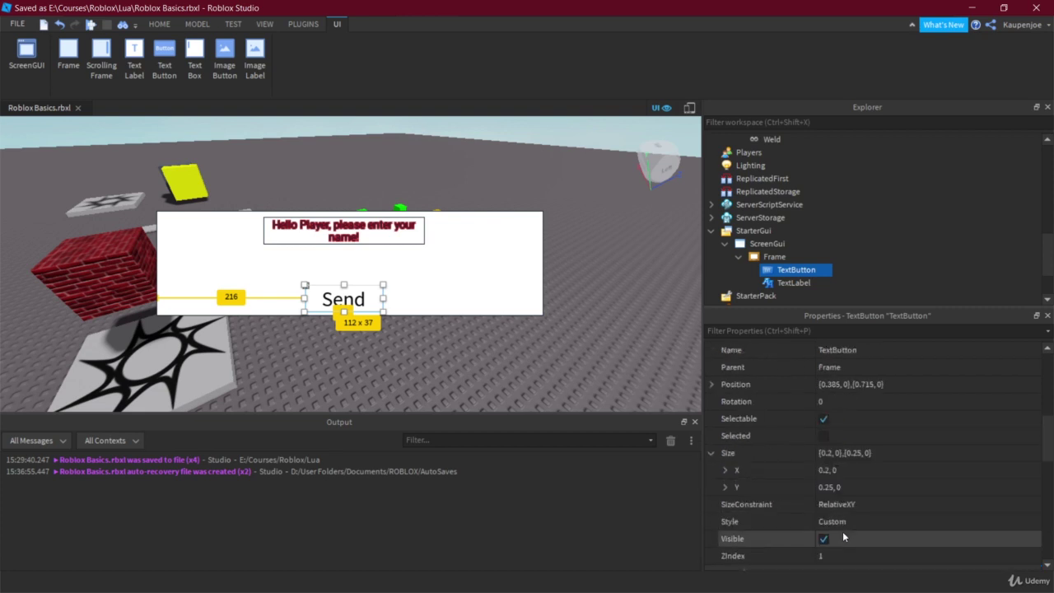
scroll(842, 531, "down", 8)
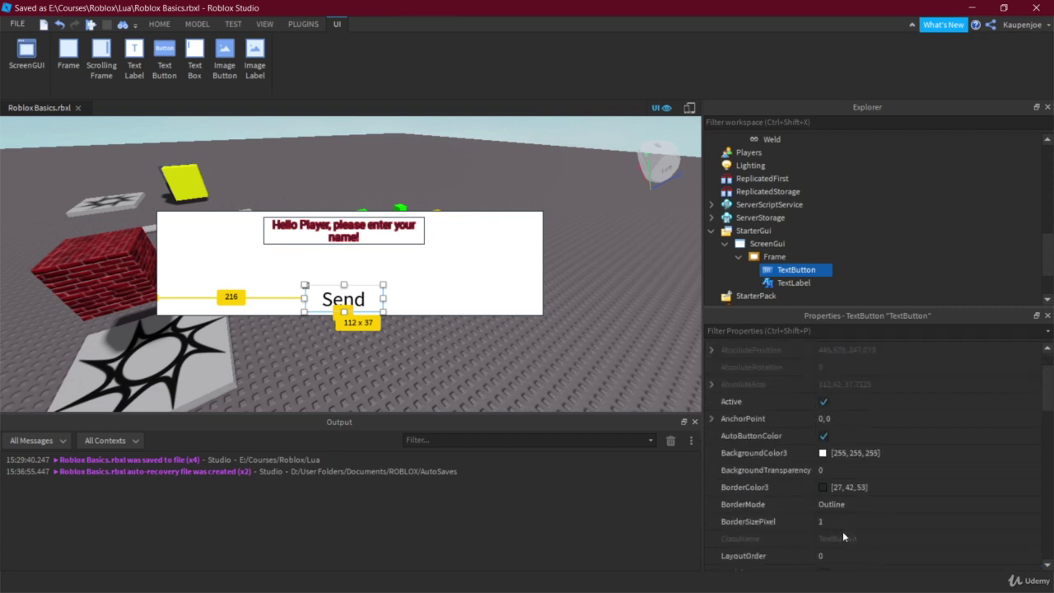
scroll(842, 531, "down", 3)
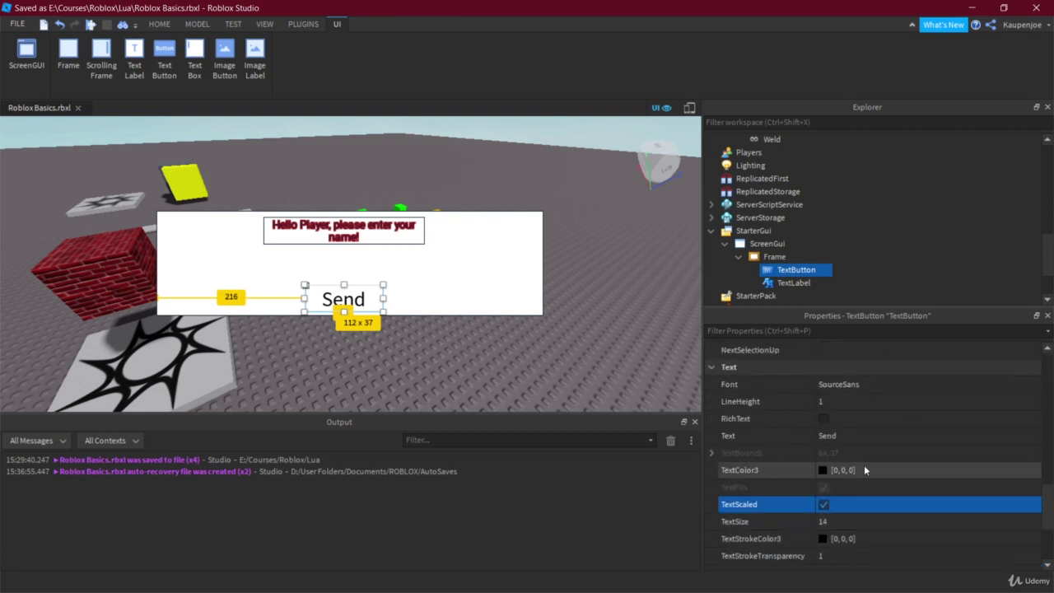
Stretch the white frame taller by dragging its bottom edge down
mouse_move(795, 274)
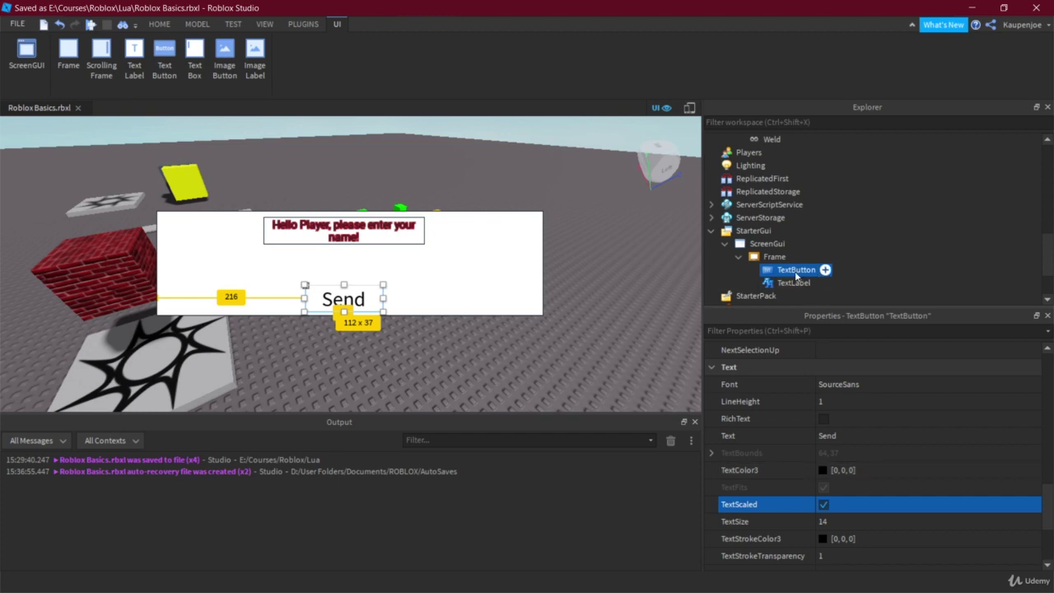
left_click(433, 299)
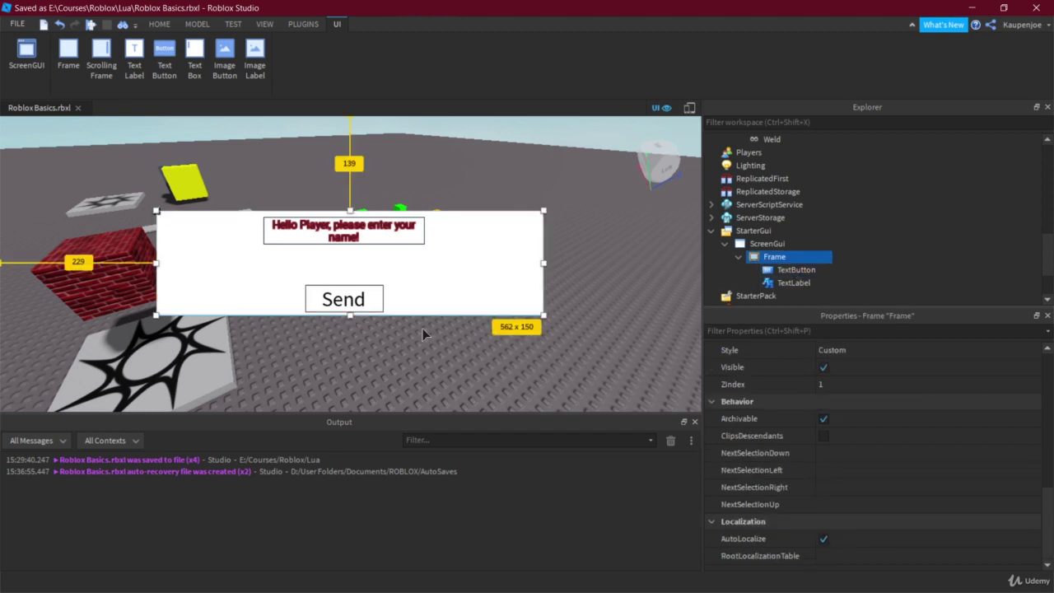
left_click_drag(351, 317, 357, 352)
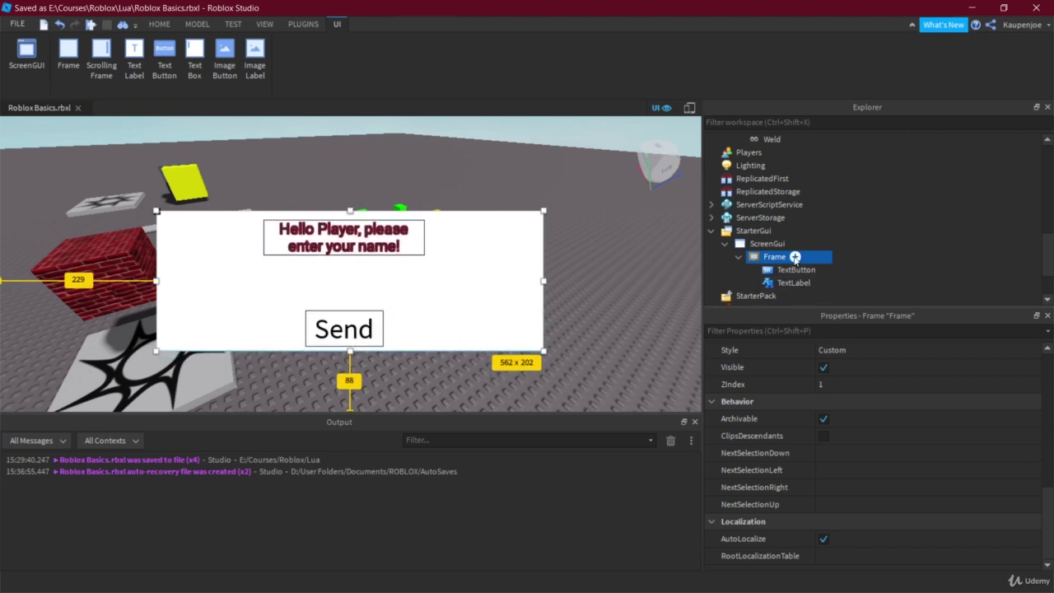
Insert a TextBox into the Frame and centre it below the prompt
double_click(775, 256)
left_click(795, 256)
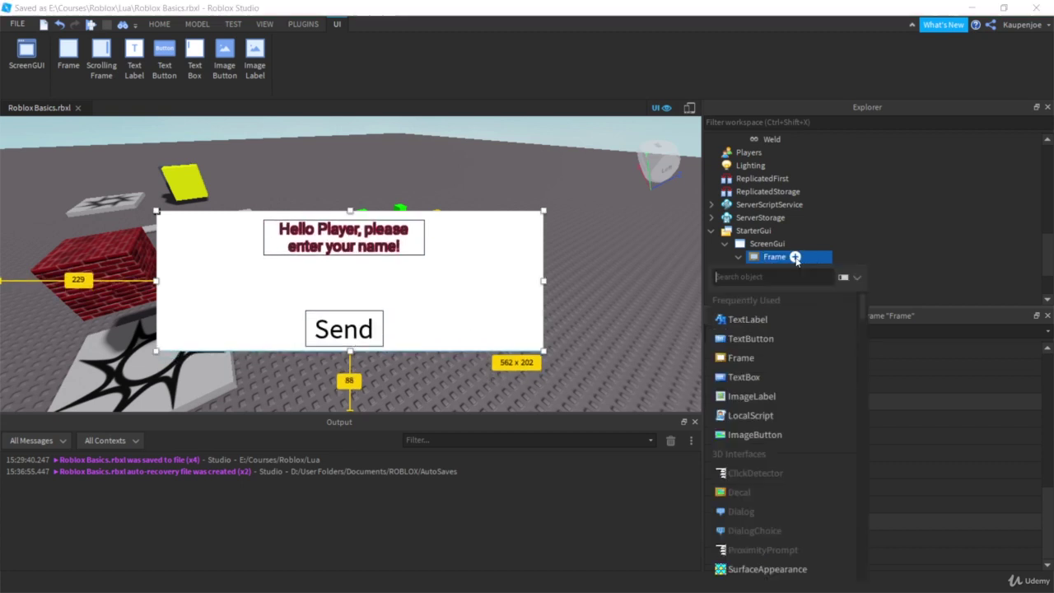
left_click(746, 376)
left_click_drag(237, 228, 321, 296)
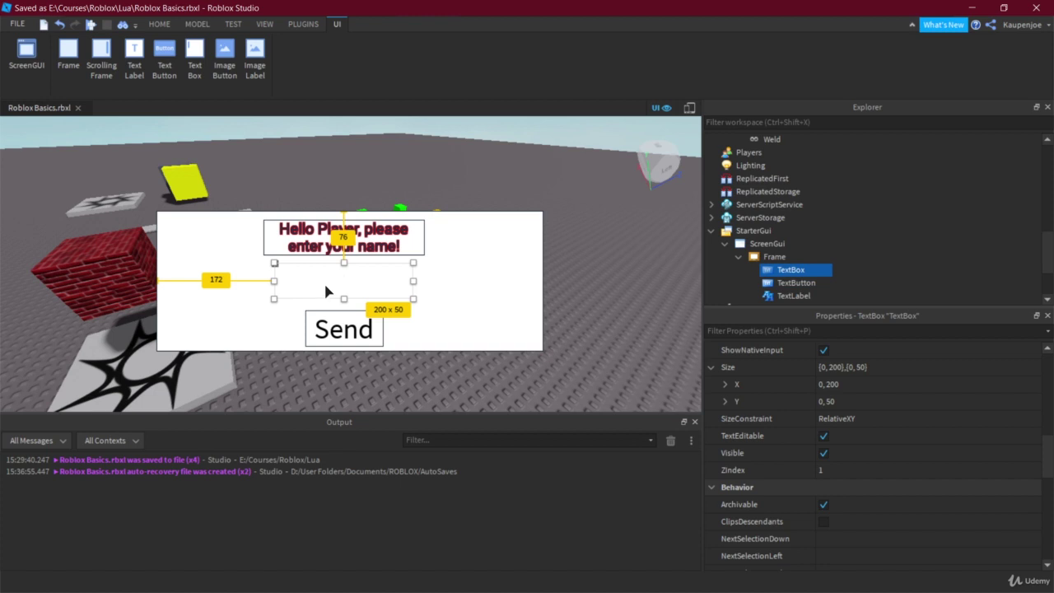
left_click(491, 286)
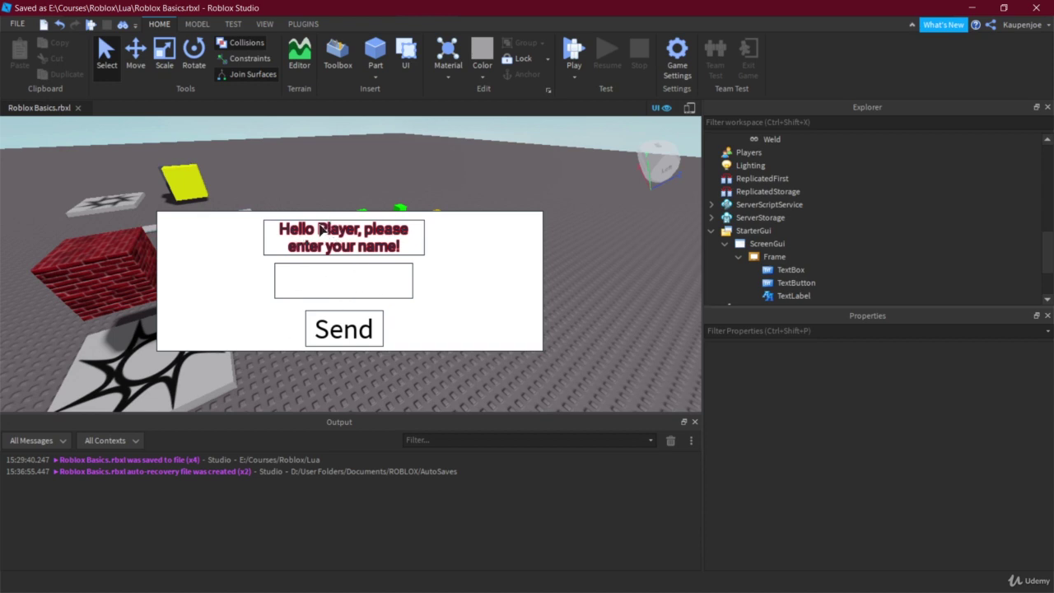
Compare the TextBox and Send button sizes, ending with the Send button selected
left_click(791, 283)
left_click(399, 295)
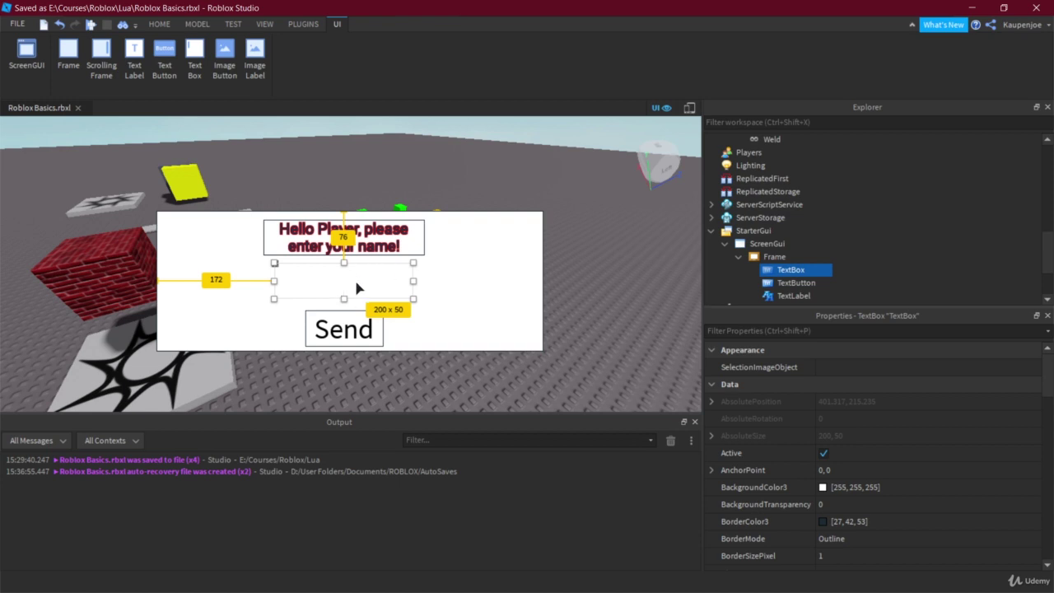
left_click(358, 331)
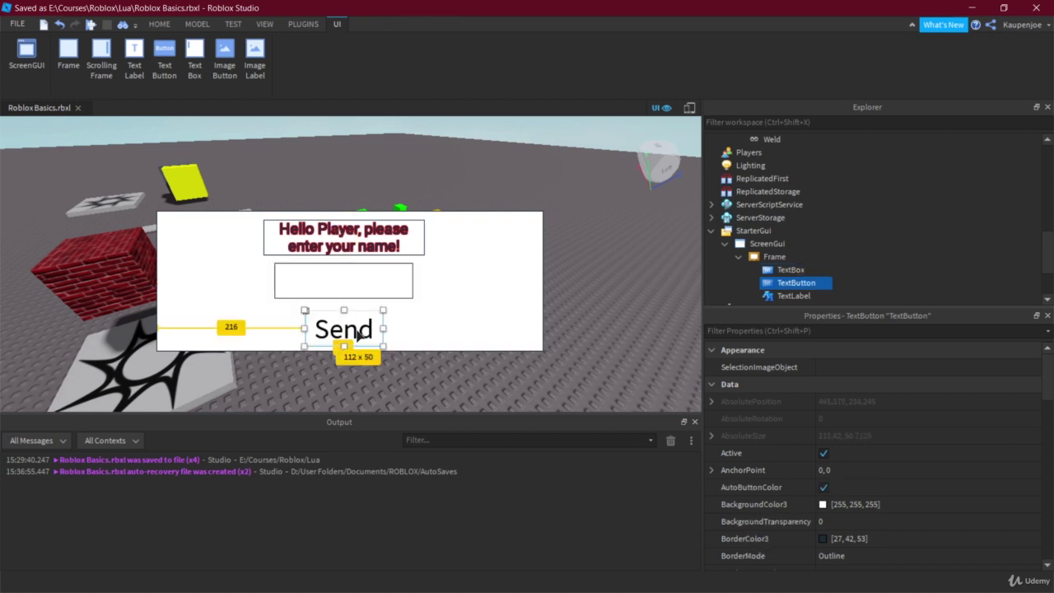
left_click(359, 285)
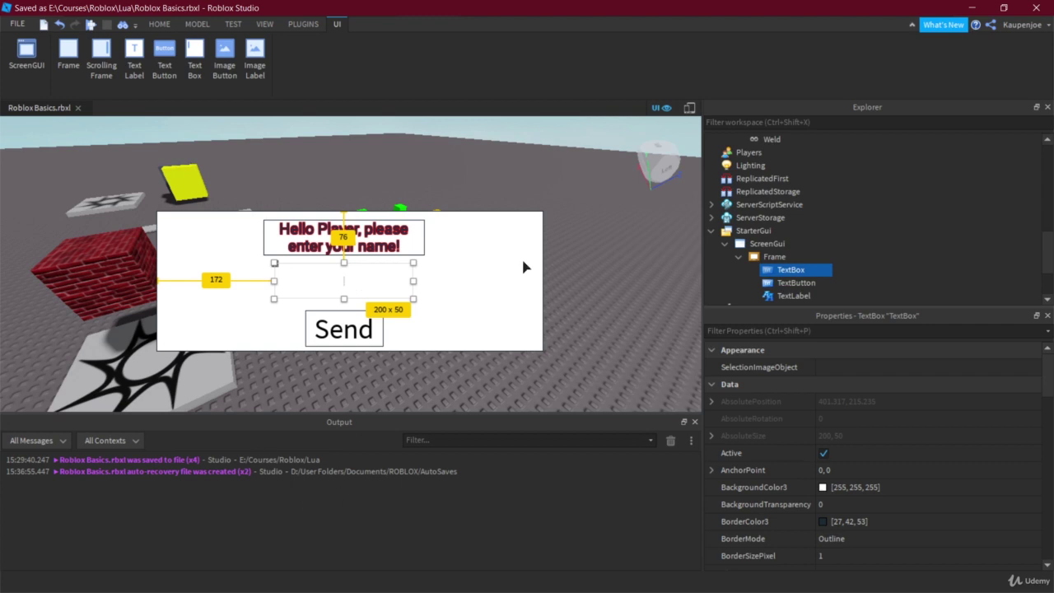
left_click(329, 322)
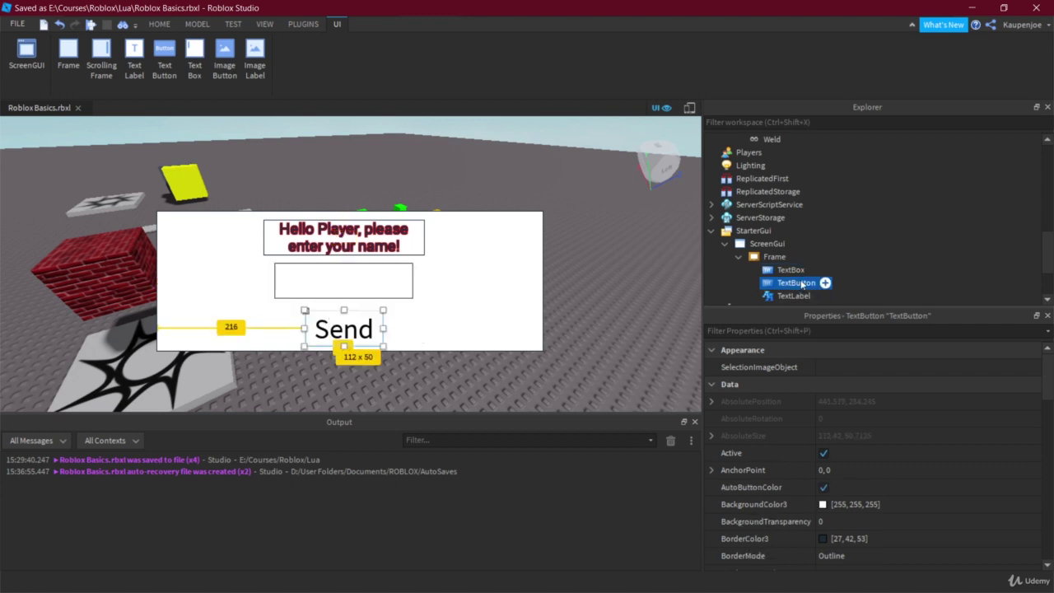
scroll(823, 284, "down", 1)
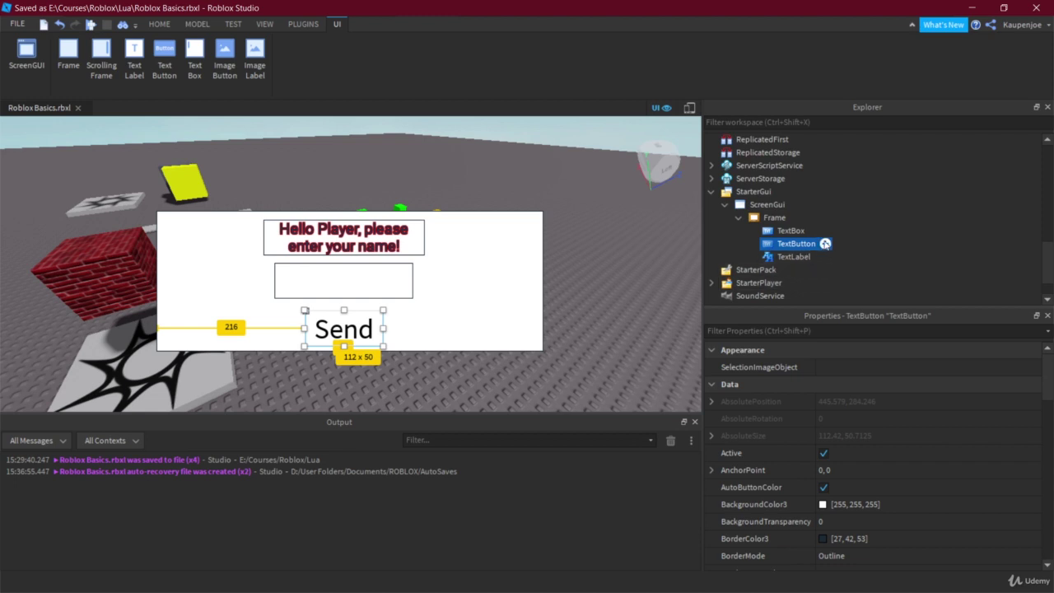
left_click(824, 244)
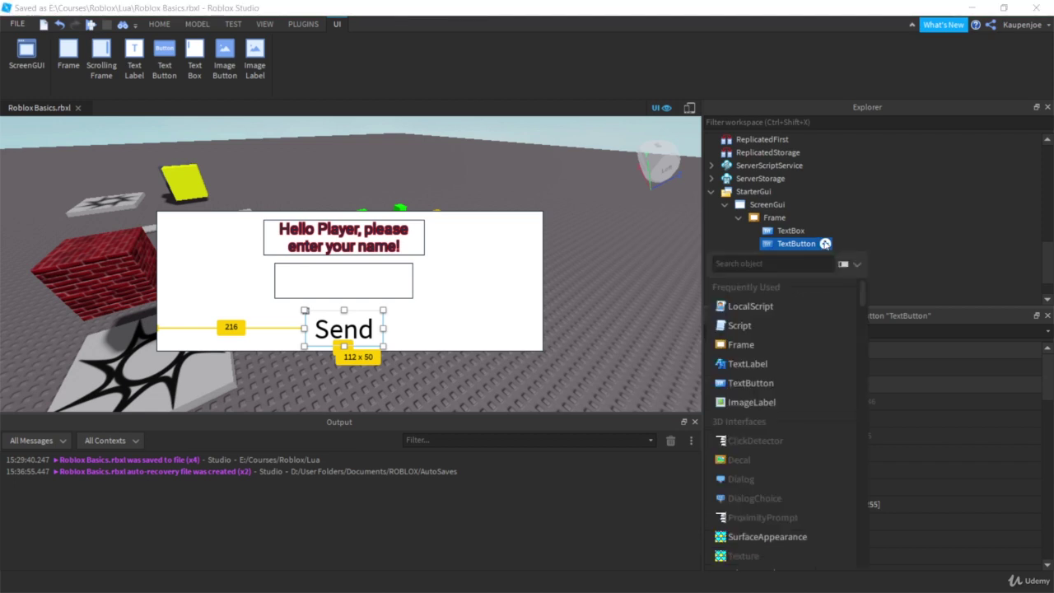
Add a LocalScript to the Send button and replace its code with '-- EXAMPLE BUTTON SCRIPT --'
left_click(760, 312)
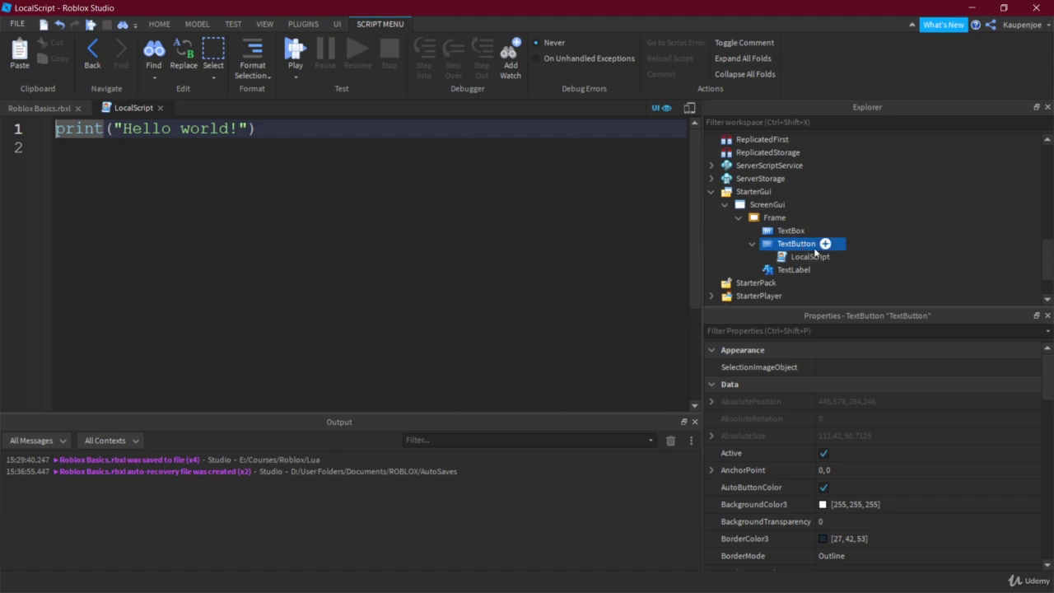
left_click(811, 256)
left_click(794, 244)
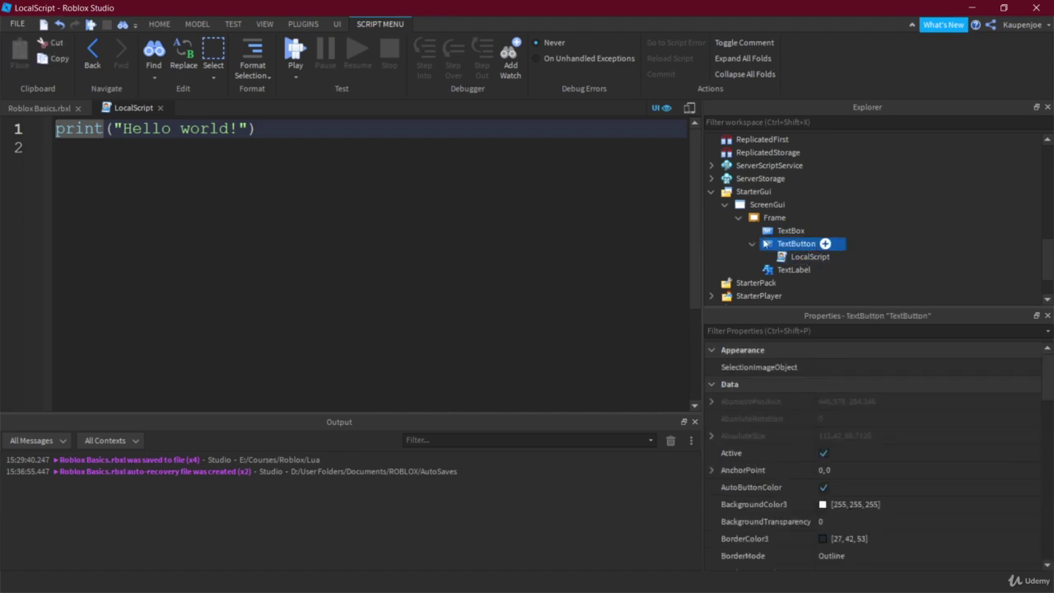
left_click(265, 270)
key("ctrl+a")
type("-- ")
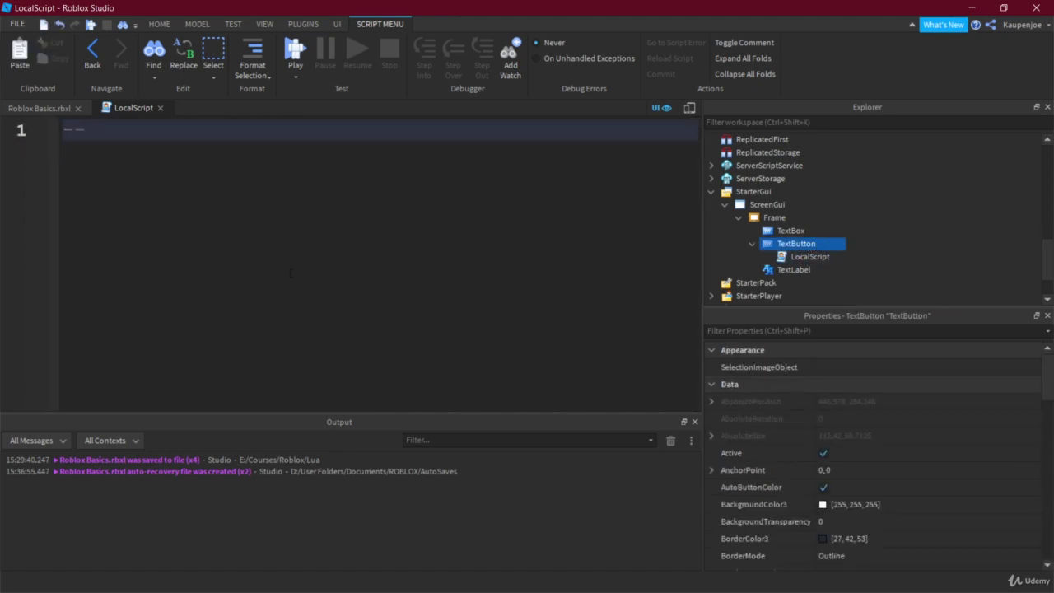
type("EXAMPLE BUTTON")
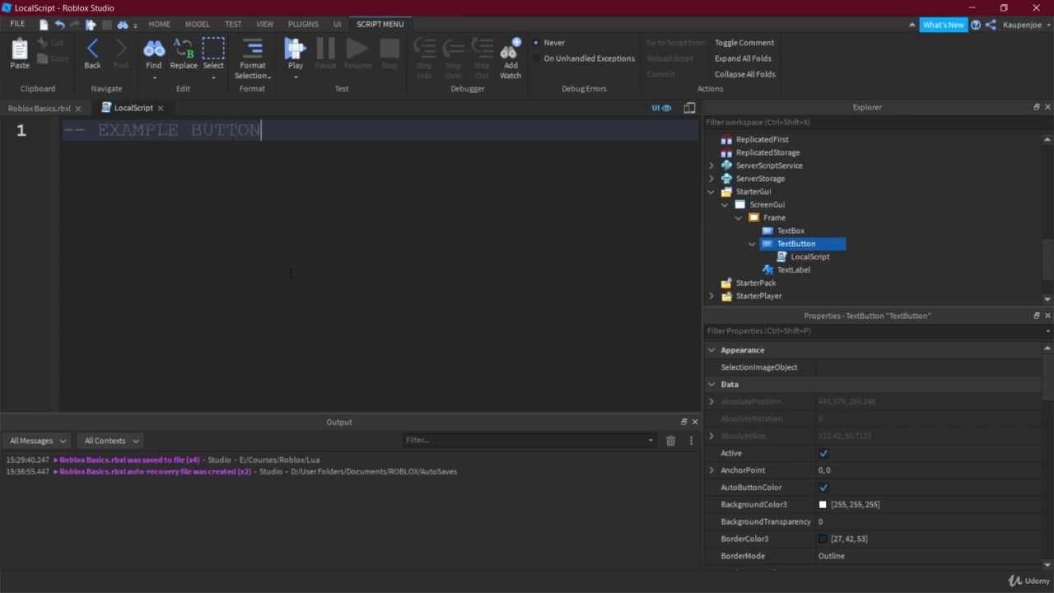
type(" SCRIPT --")
Declare local button = script.Parent, confirming the script's parent is the Send button
key("Return")
key("Return")
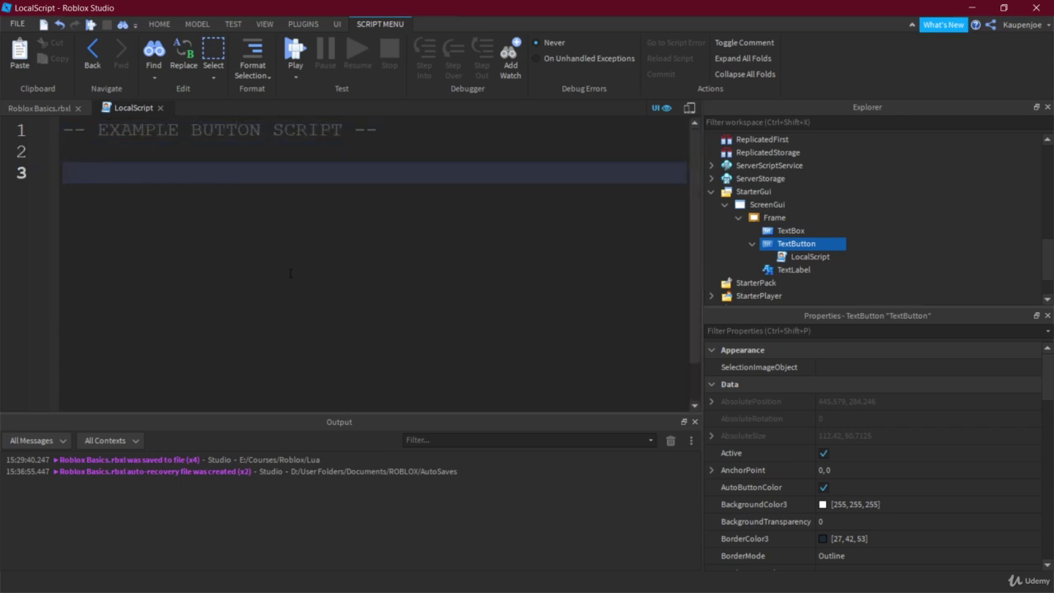
key("ctrl+s")
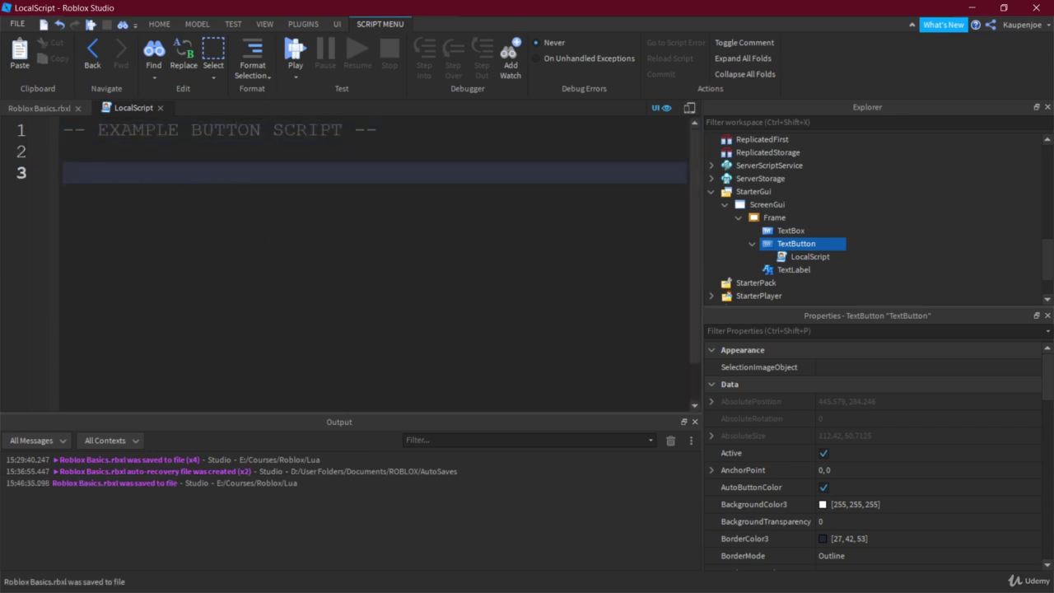
type("local button")
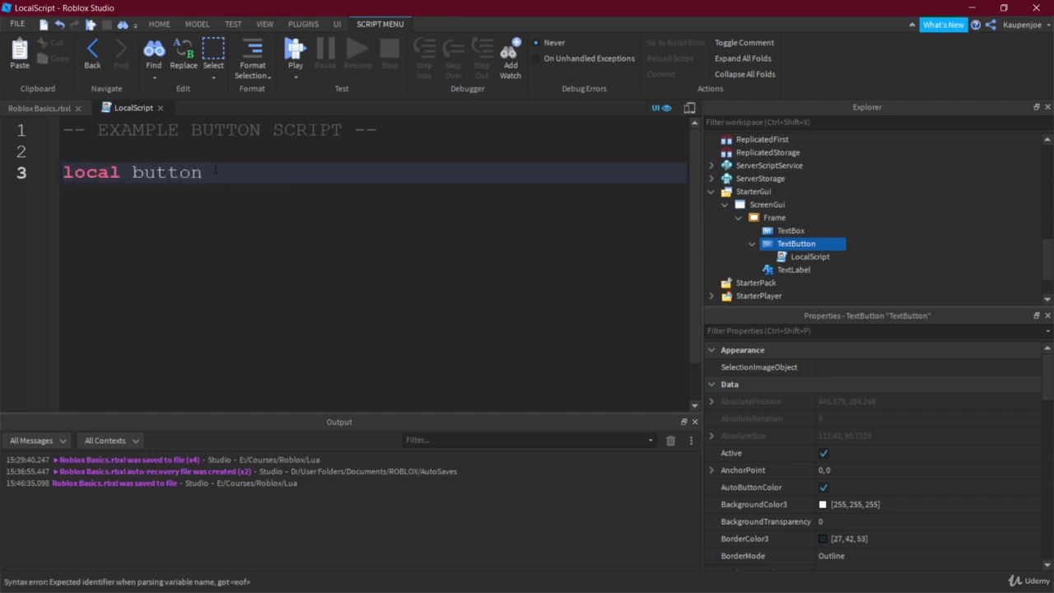
type(" =")
type("script.Parent")
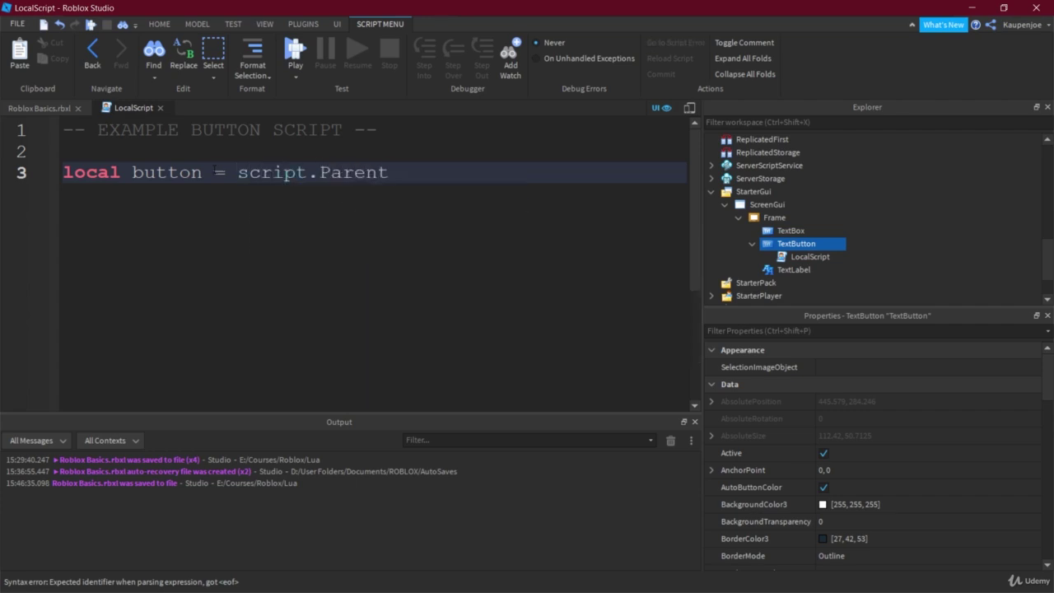
double_click(257, 174)
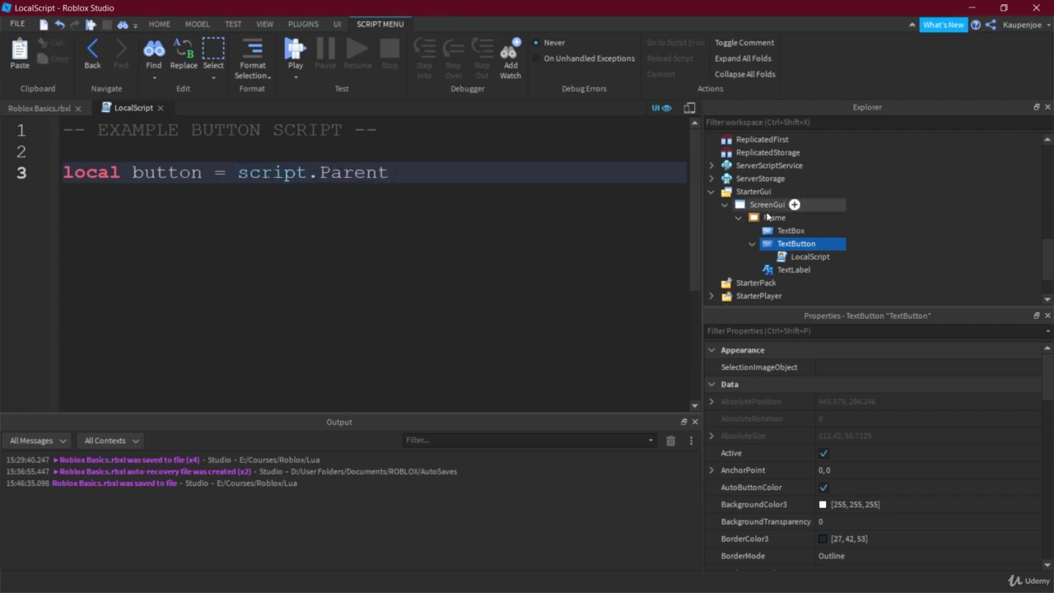
left_click(805, 256)
mouse_move(815, 258)
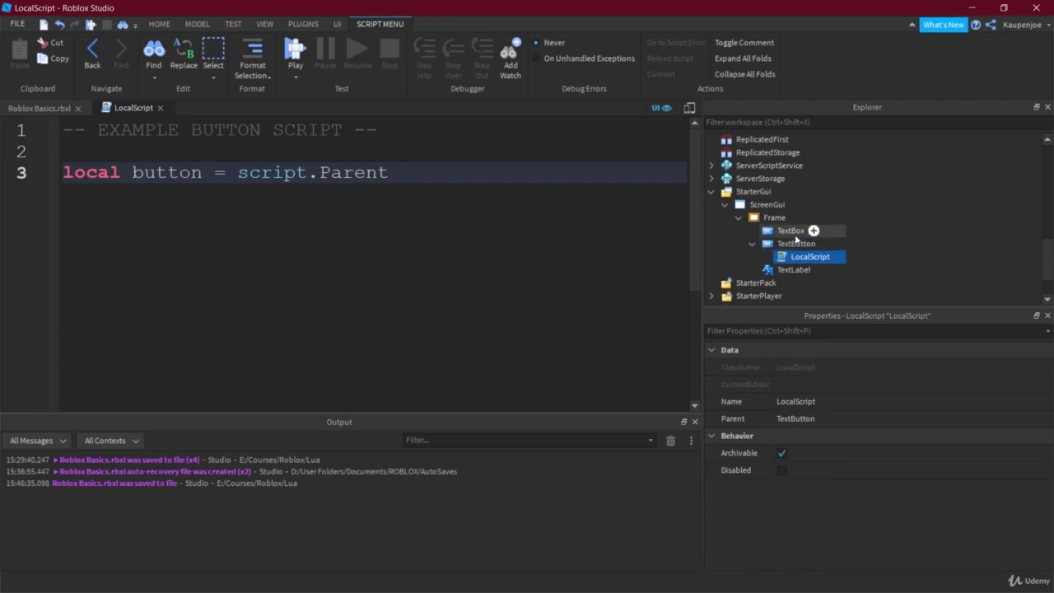
left_click(795, 244)
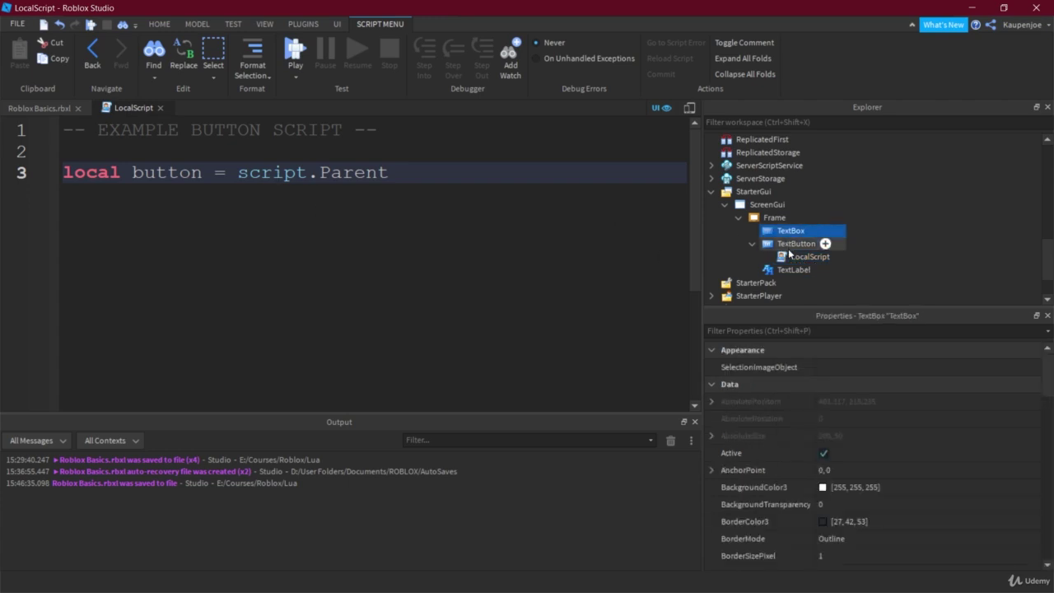
triple_click(462, 175)
left_click(465, 173)
Add local screen = button.Parent.Parent, tracing TextButton, Frame and ScreenGui in Explorer
key("Return")
type("l")
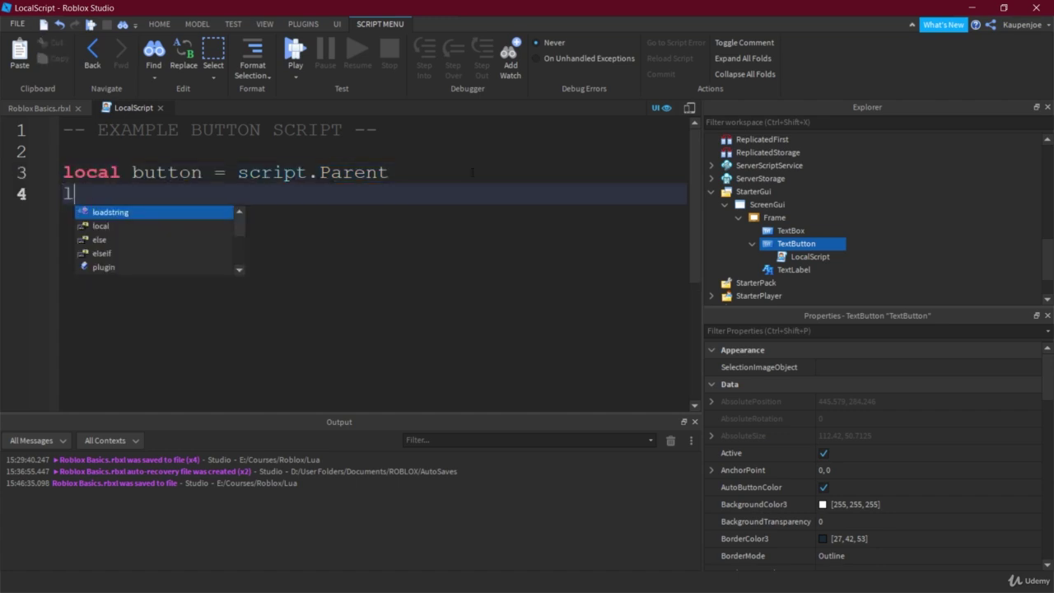
type("ocal screen")
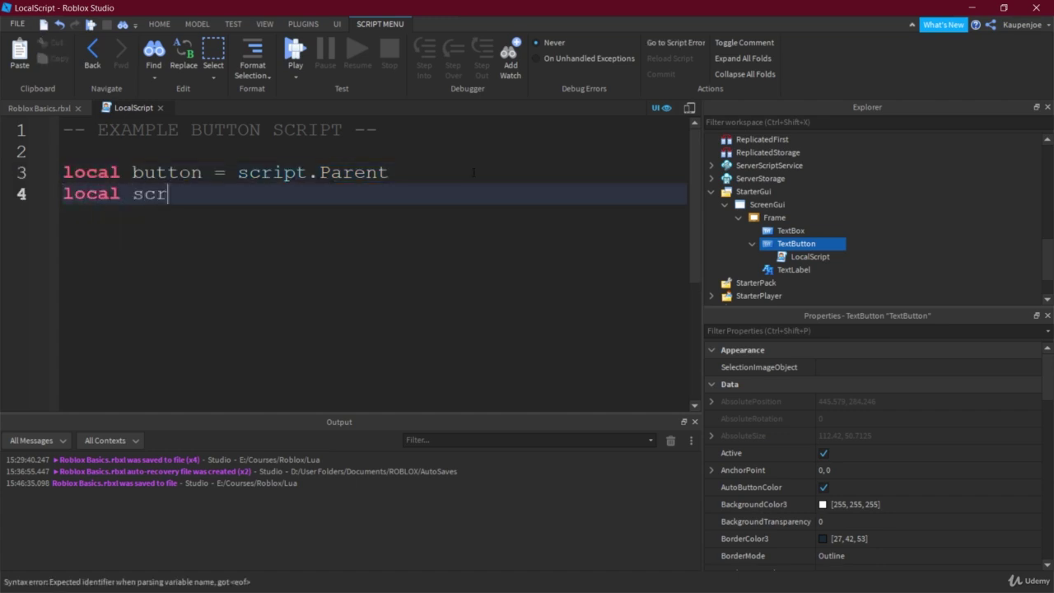
left_click(770, 204)
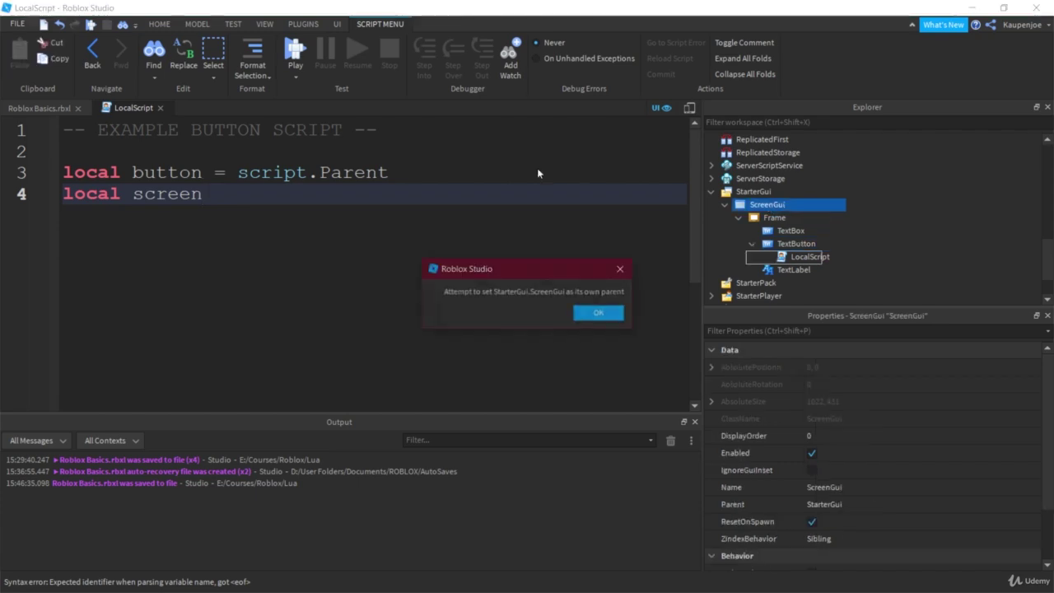
key("Return")
type("=")
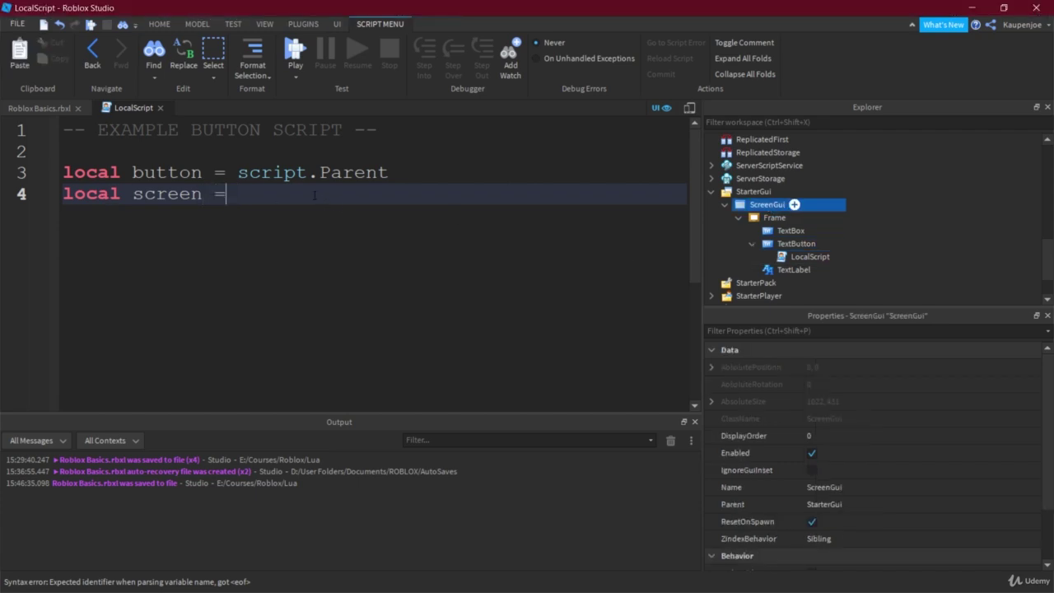
type(" button.Parent.PAr")
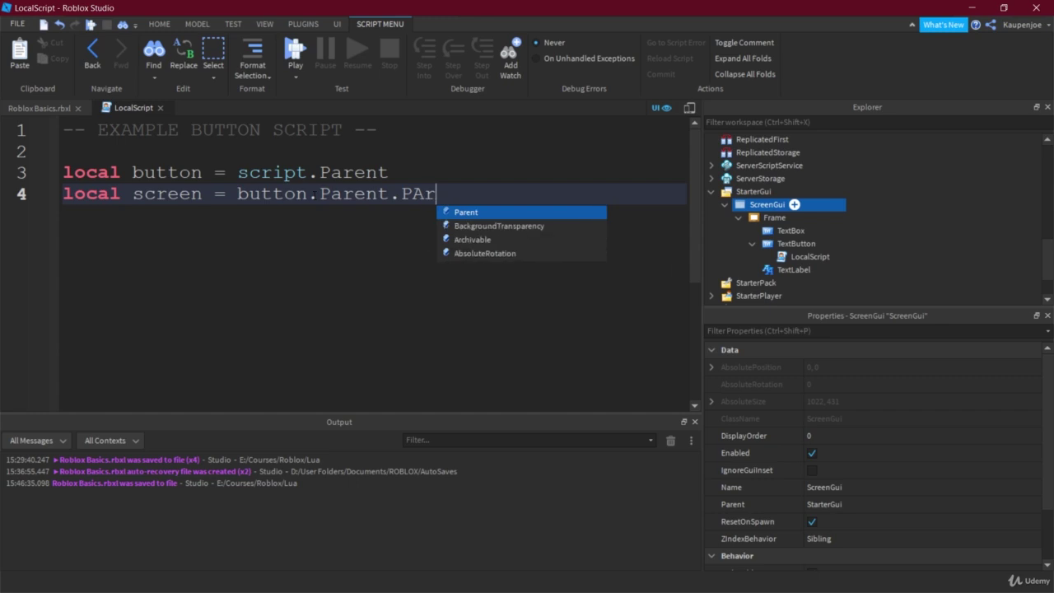
key("Tab")
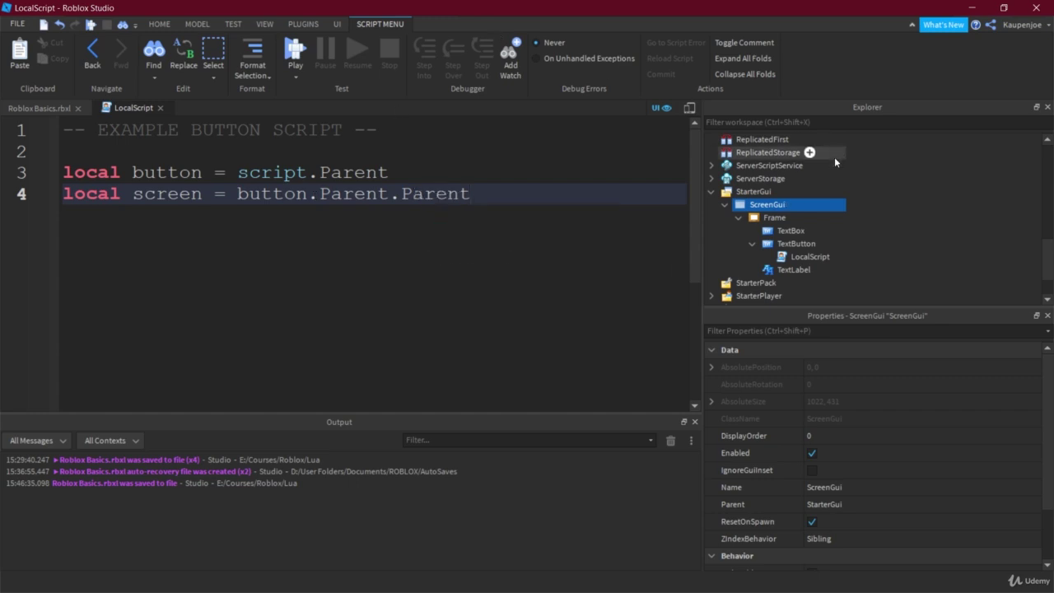
left_click(785, 245)
left_click(777, 221)
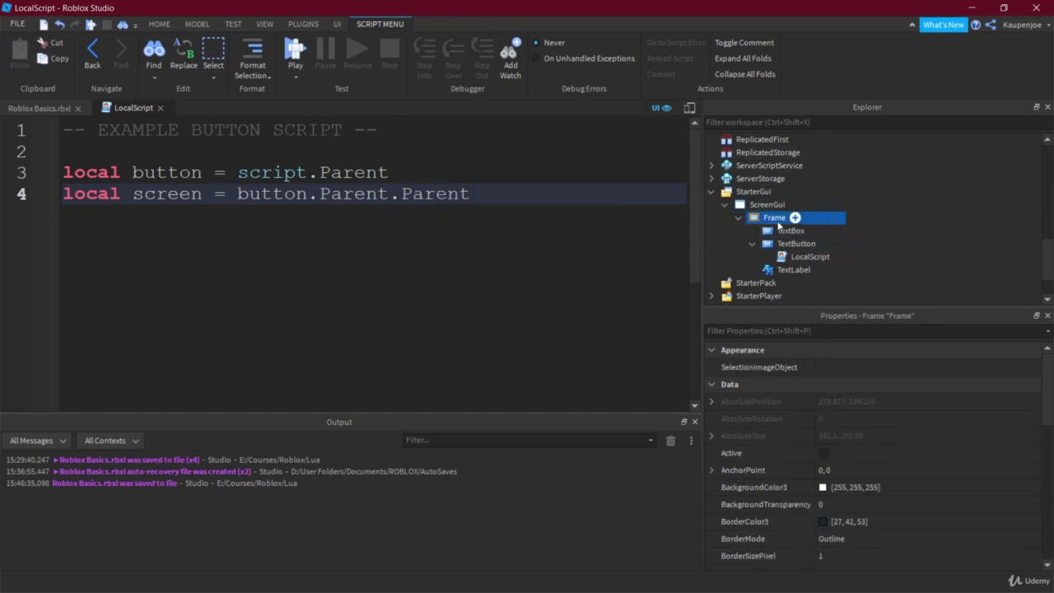
left_click(772, 206)
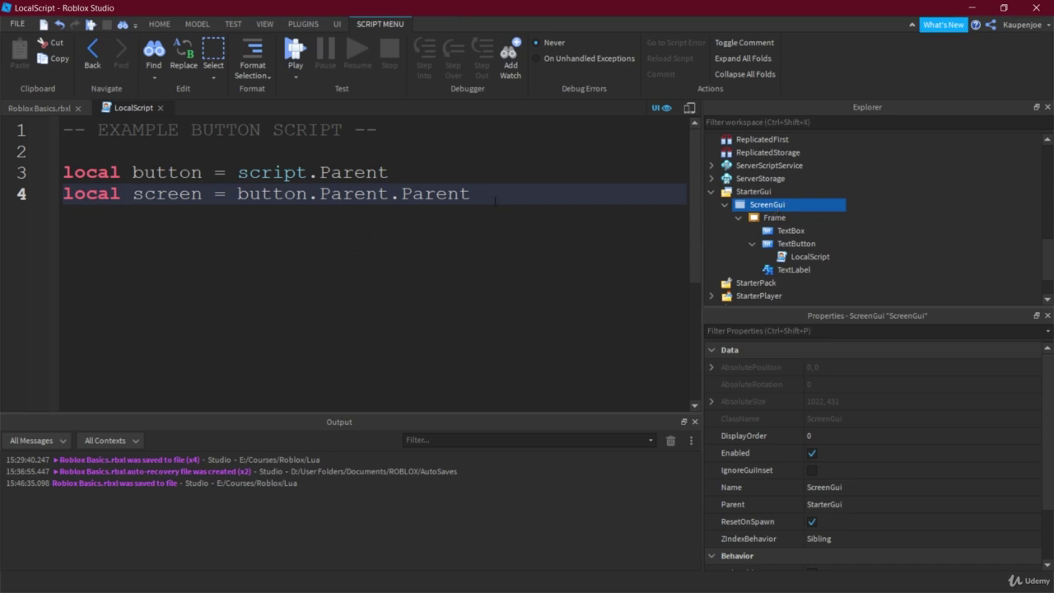
left_click_drag(495, 199, 232, 194)
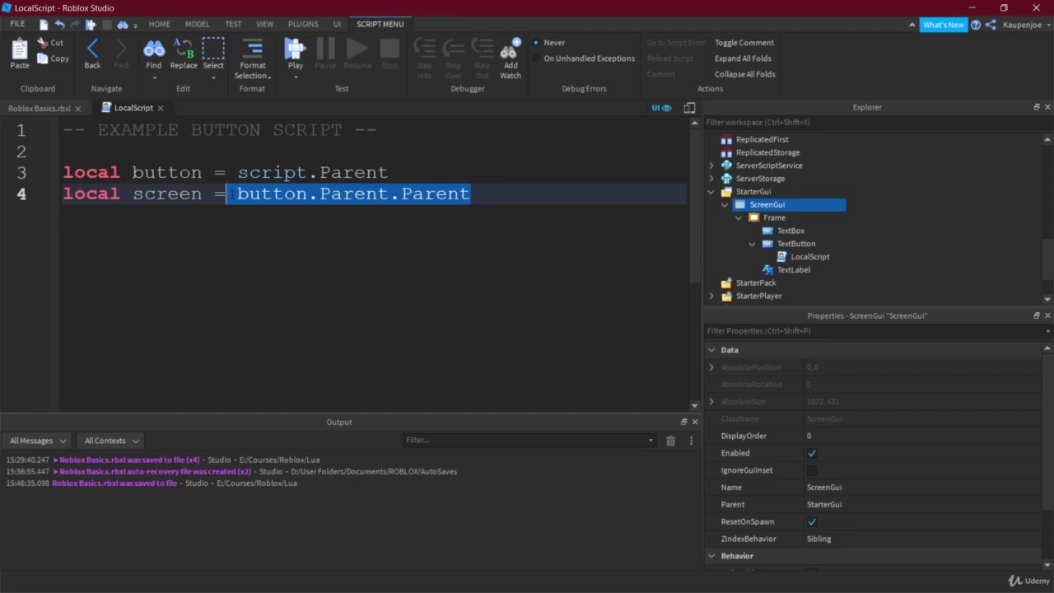
left_click(494, 198)
key("Return")
key("Return")
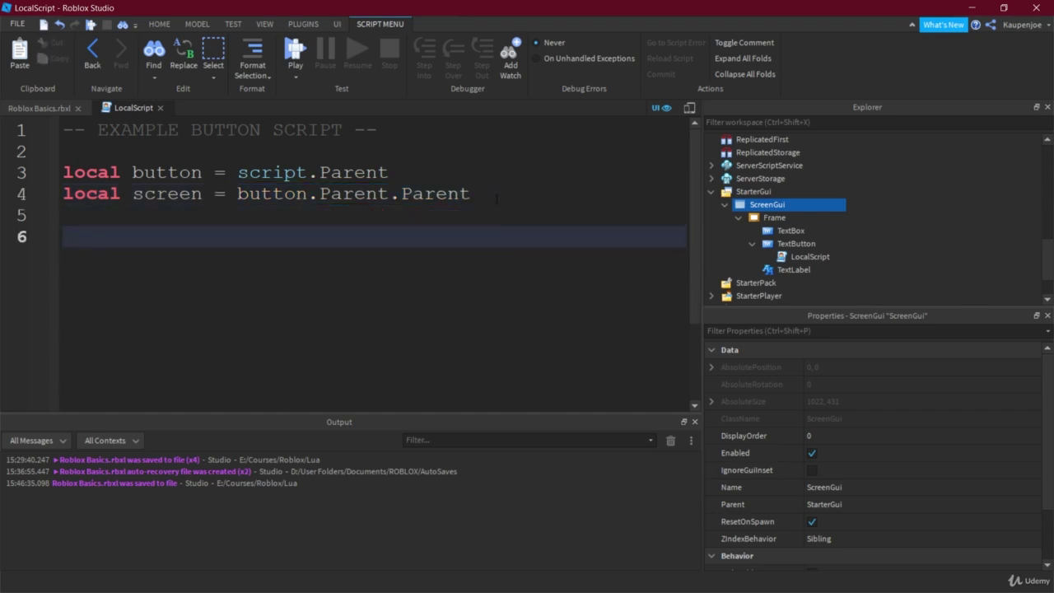
Write button.Activated:Connect(onButtonActivated) to hook up the button's event
key("Return")
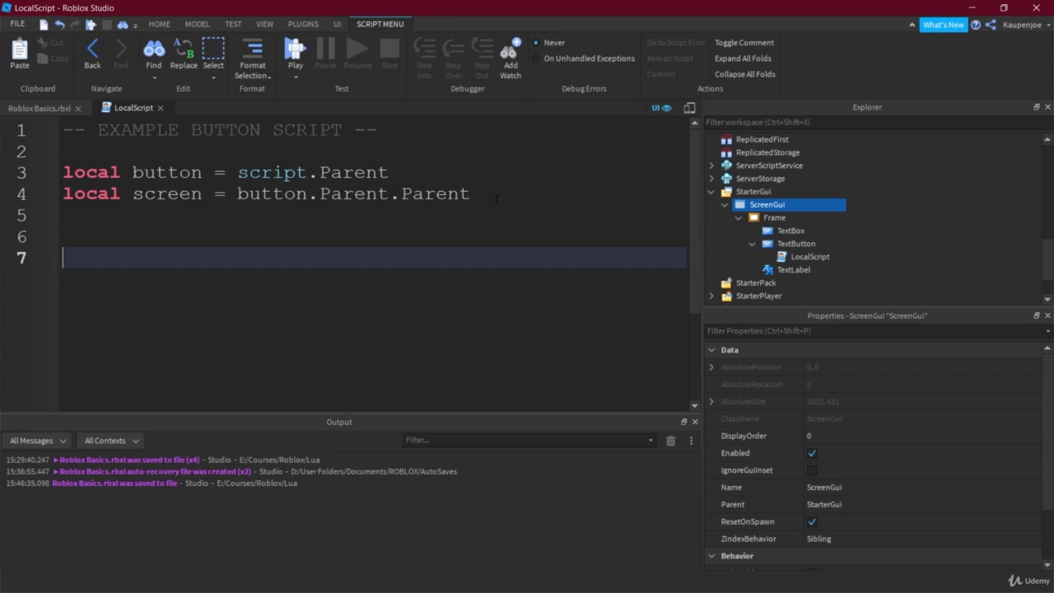
type("button.")
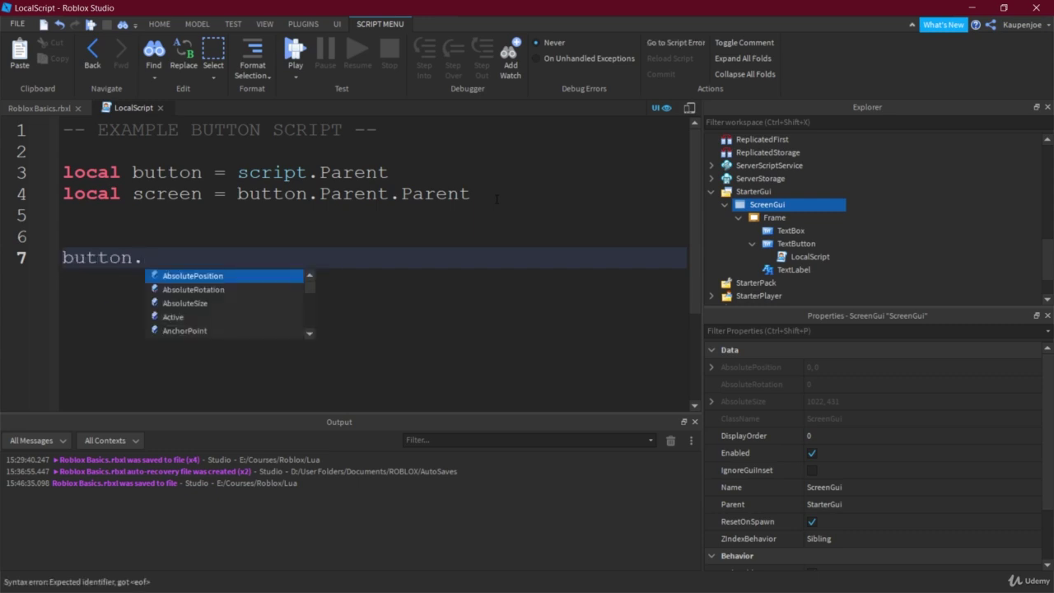
type("Ac")
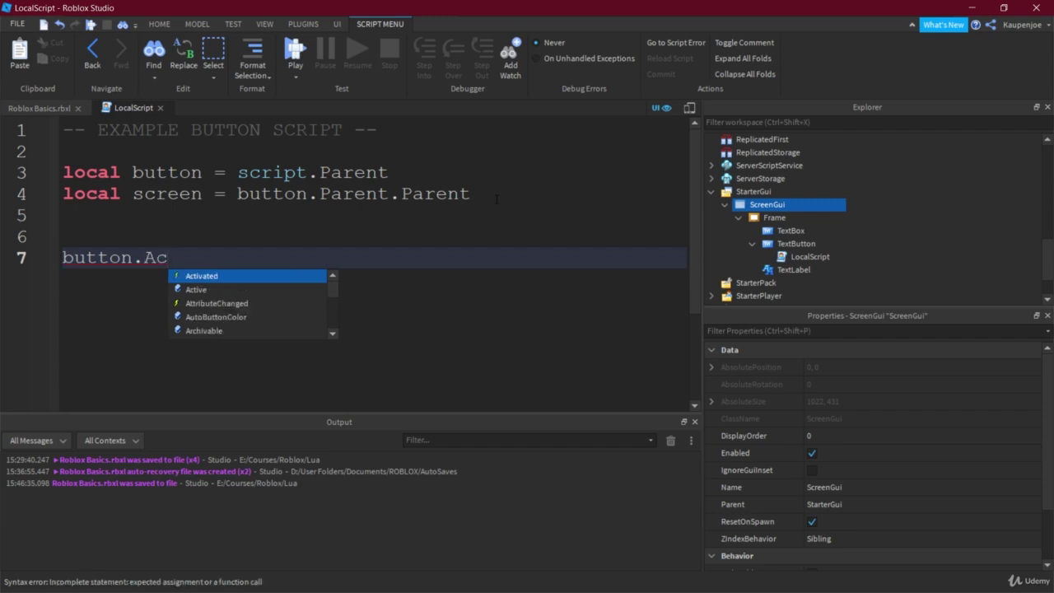
key("Tab")
type(":C")
key("Tab")
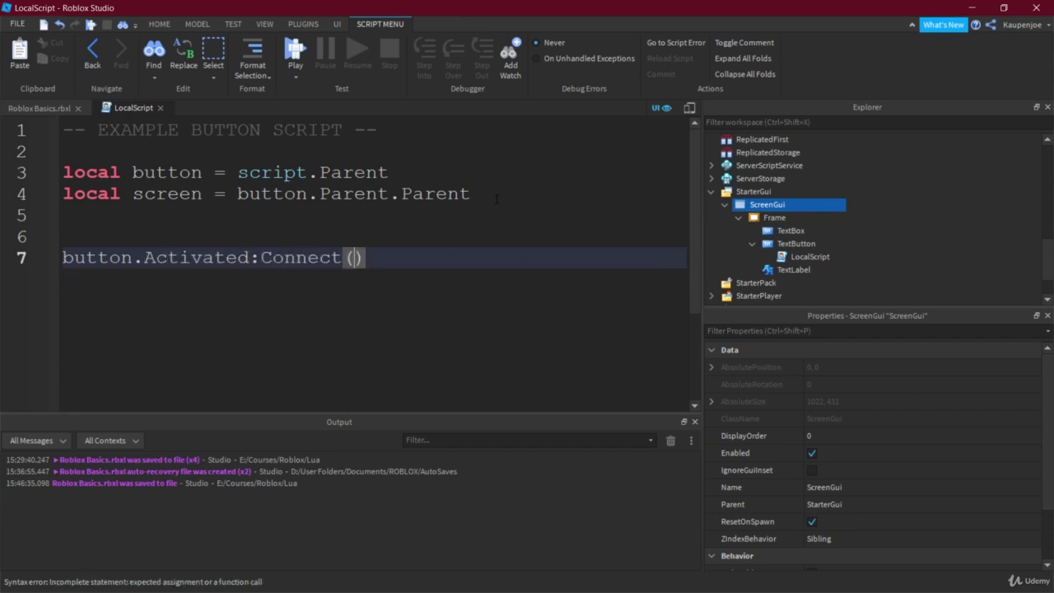
type("onb")
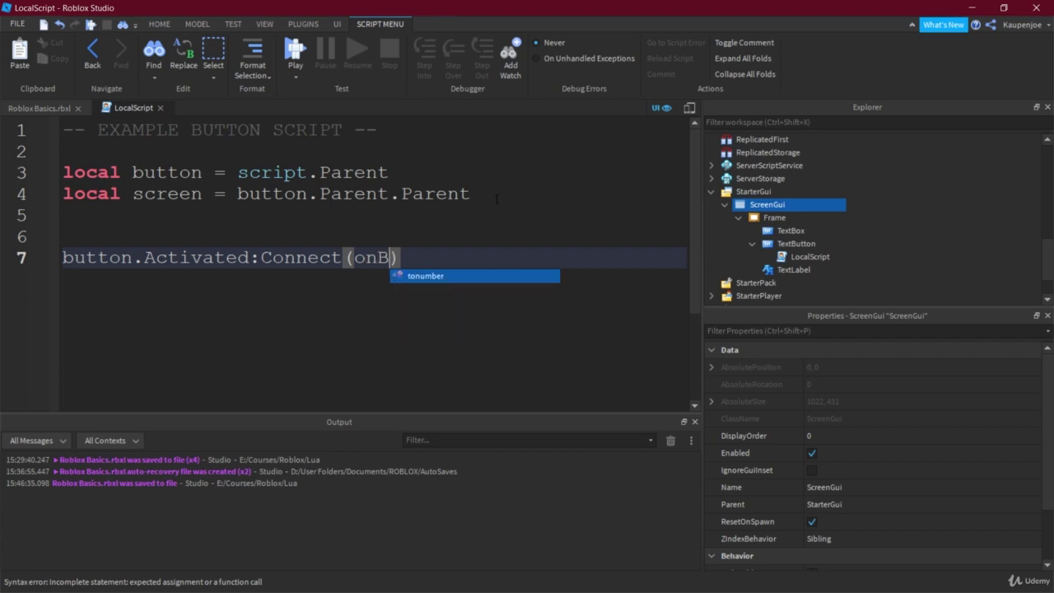
key("BackSpace")
type("ButtonActivad")
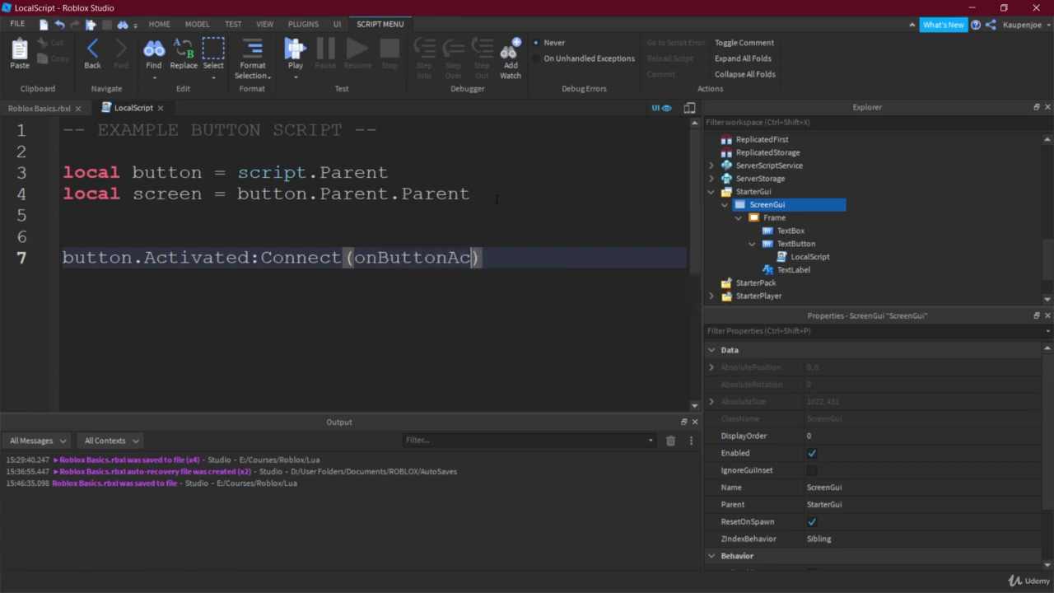
key("BackSpace")
key("BackSpace")
type("atre")
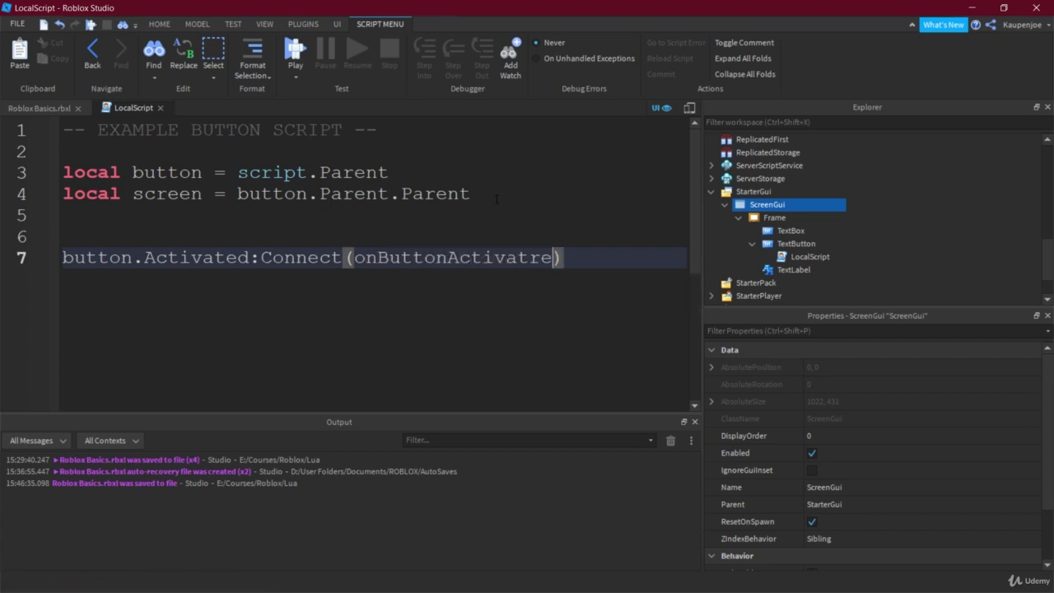
key("BackSpace")
key("BackSpace")
type("ed")
Define local function onButtonActivated() above it that prints "Button Clicked"
key("Up")
key("Return")
key("Up")
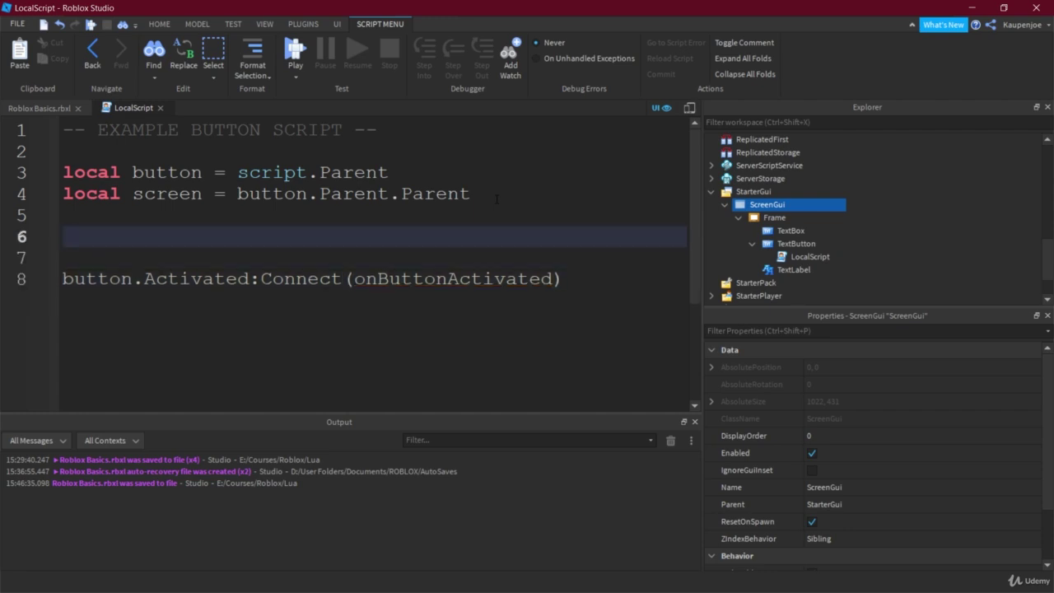
type("local function on")
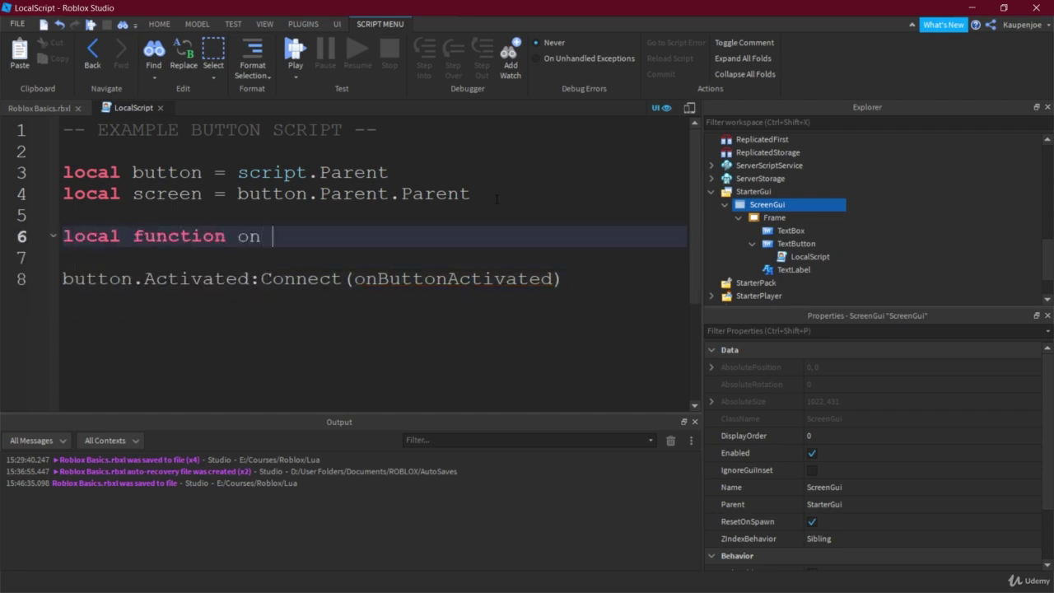
key("BackSpace")
type("ButtonActivated()")
key("Return")
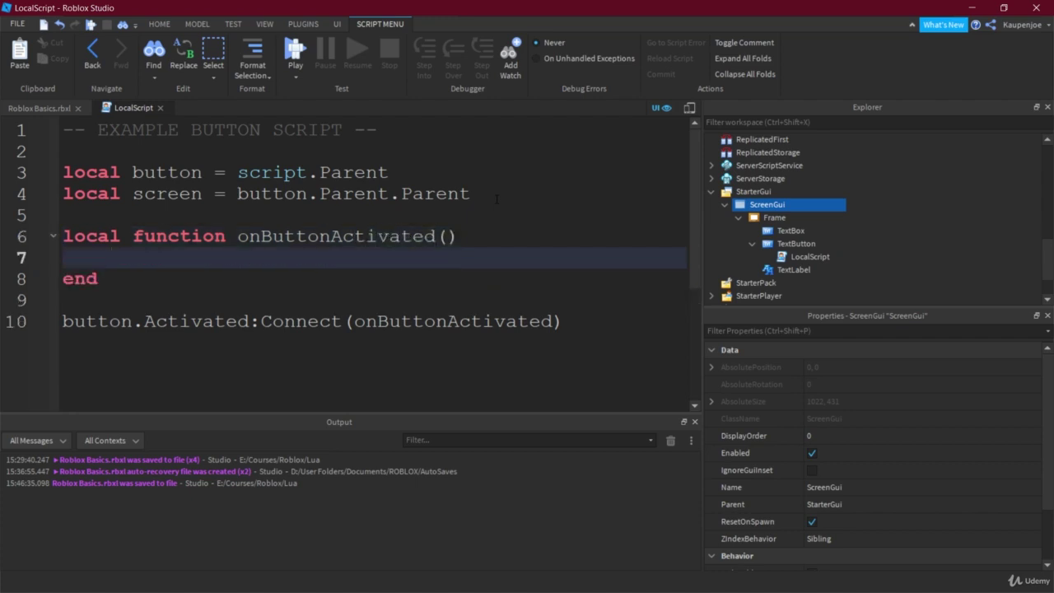
type("pr")
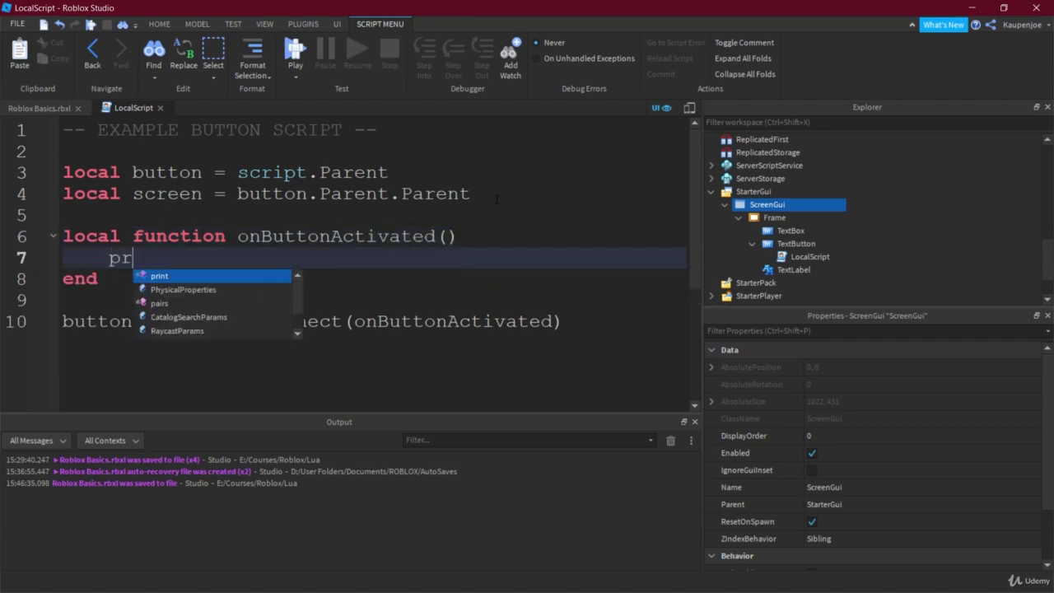
type("int()\"Button Clicked")
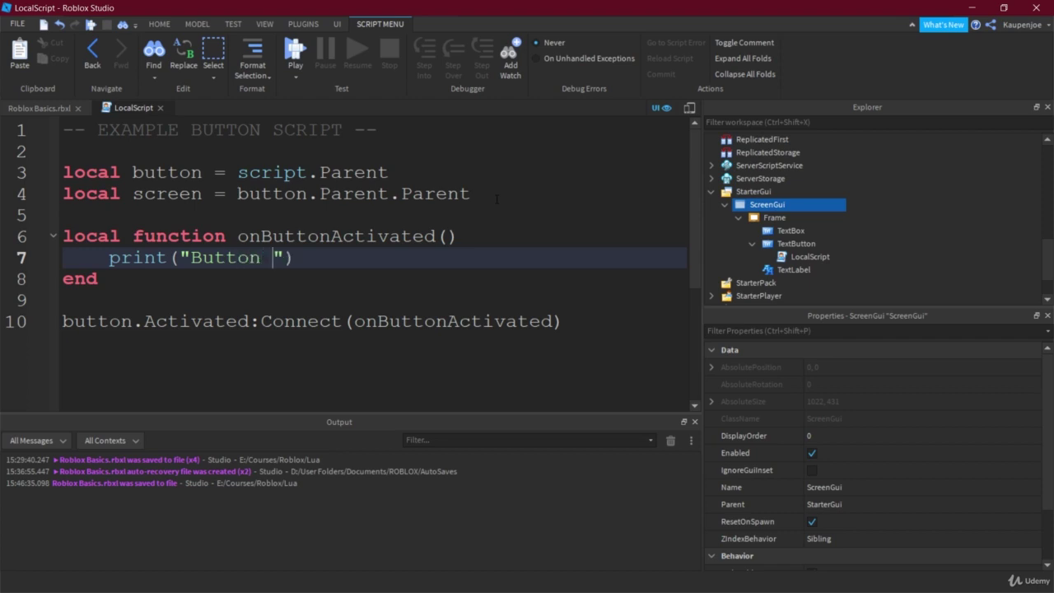
key("Right")
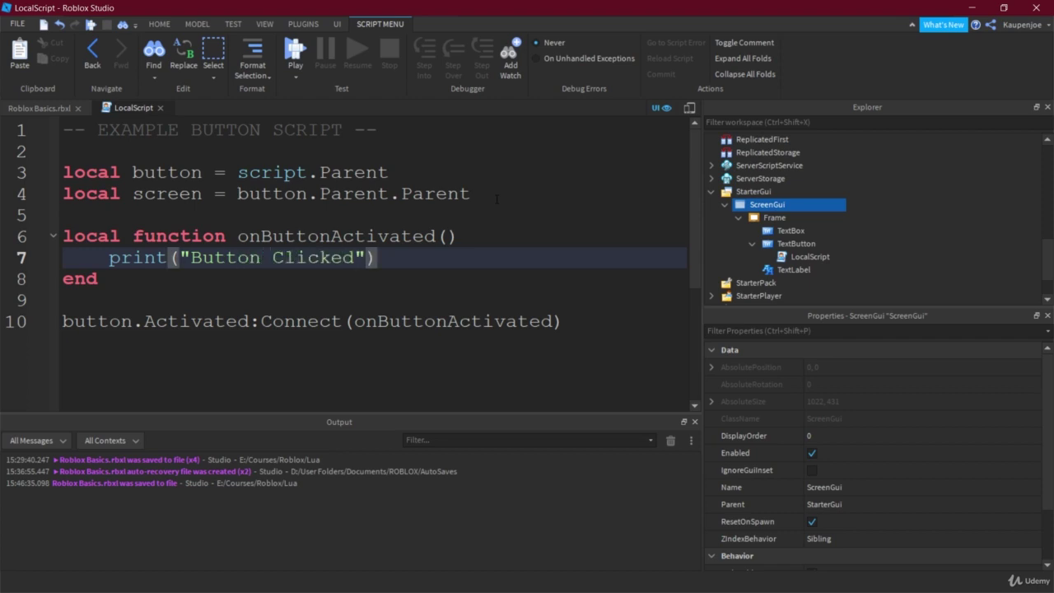
key("Right")
key("Return")
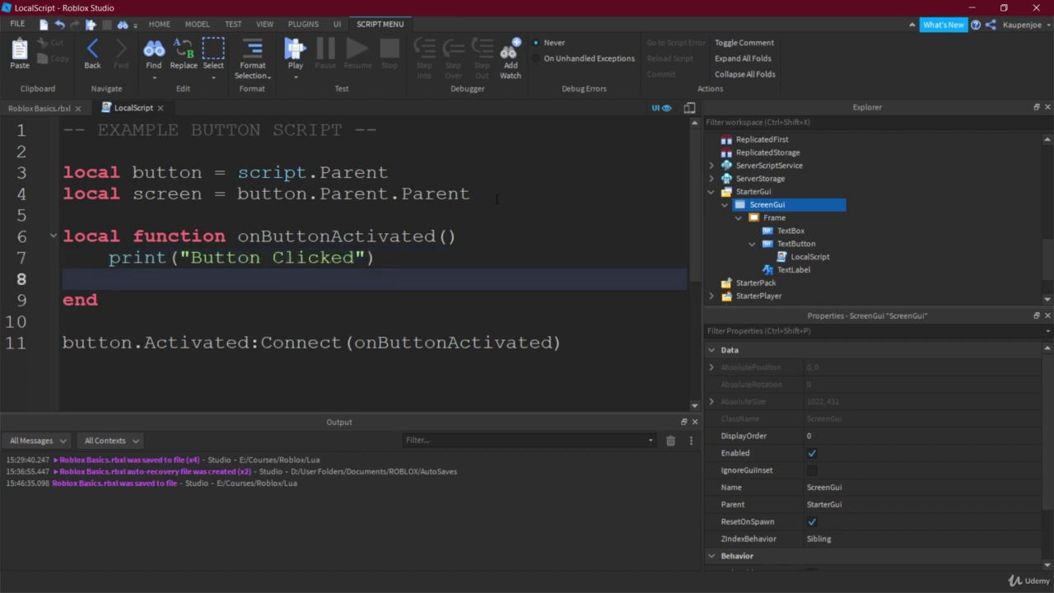
Add screen.Enabled = false to the function body and save the place
type("screen.")
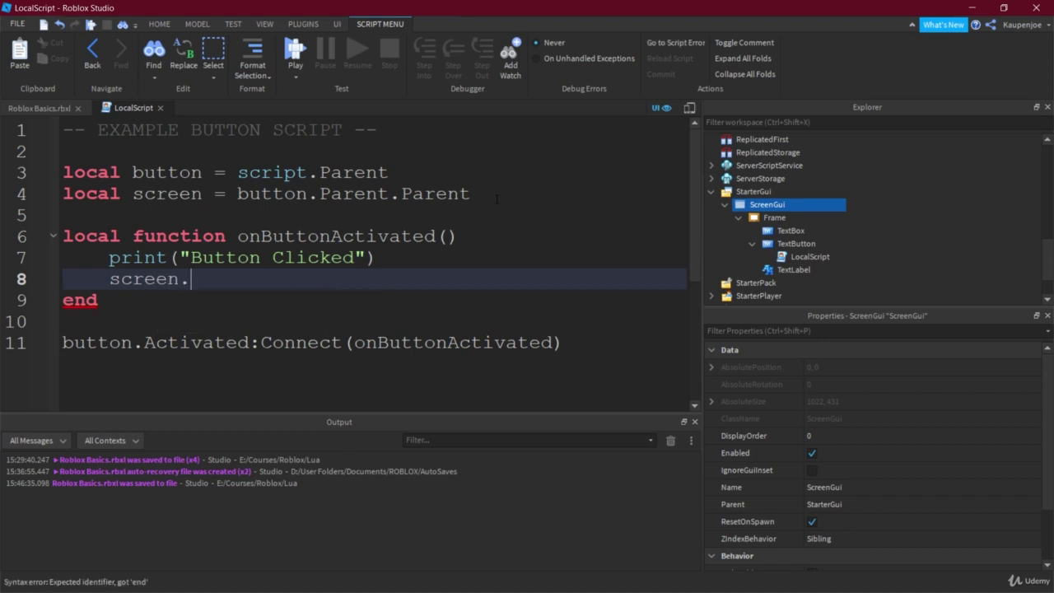
type("Enable =")
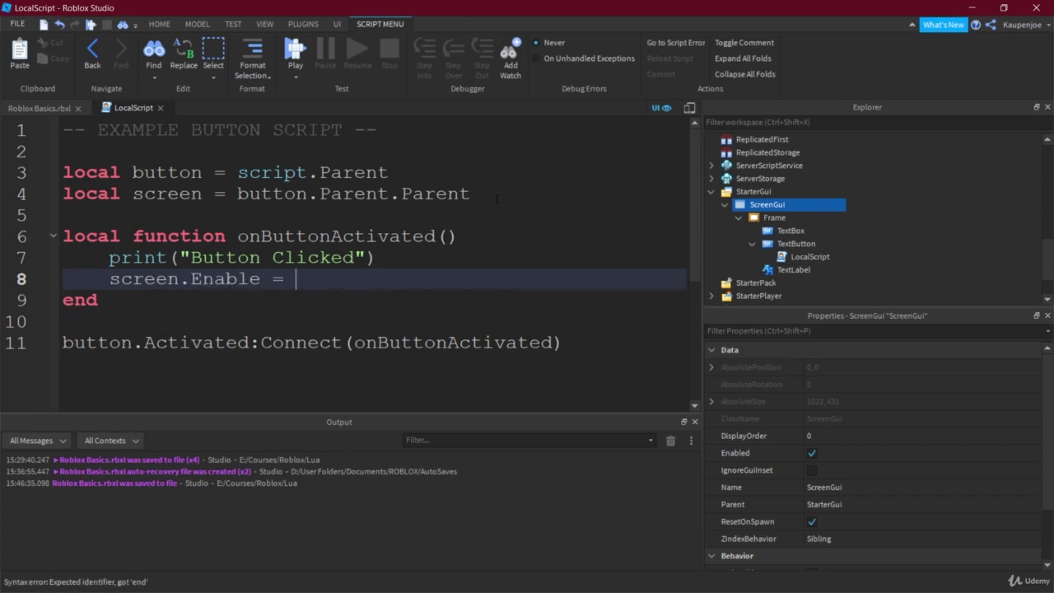
key("BackSpace")
key("BackSpace")
key("BackSpace")
type("d = false")
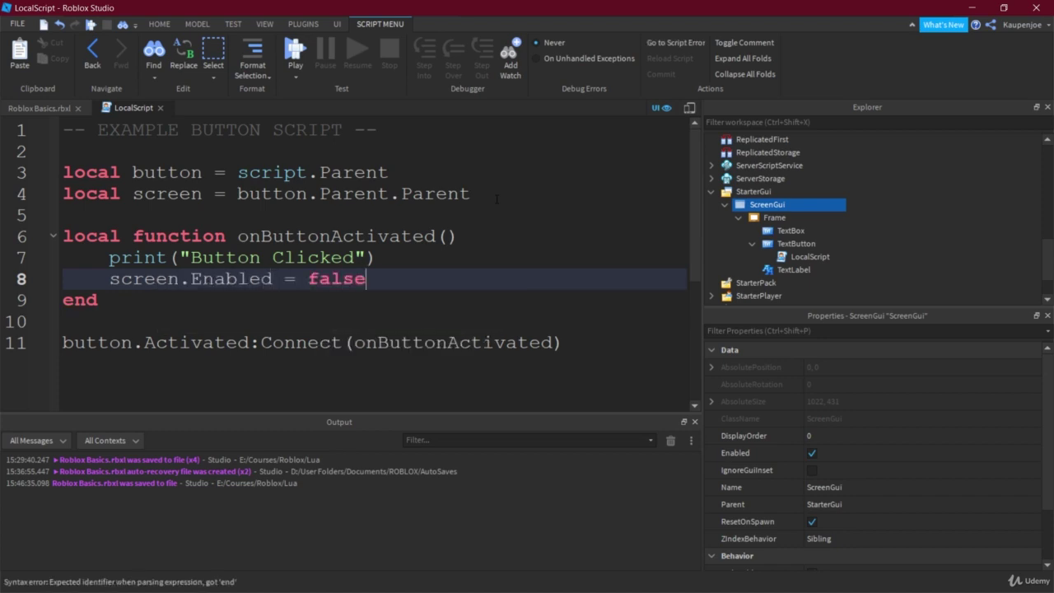
left_click_drag(367, 278, 109, 278)
left_click(367, 279)
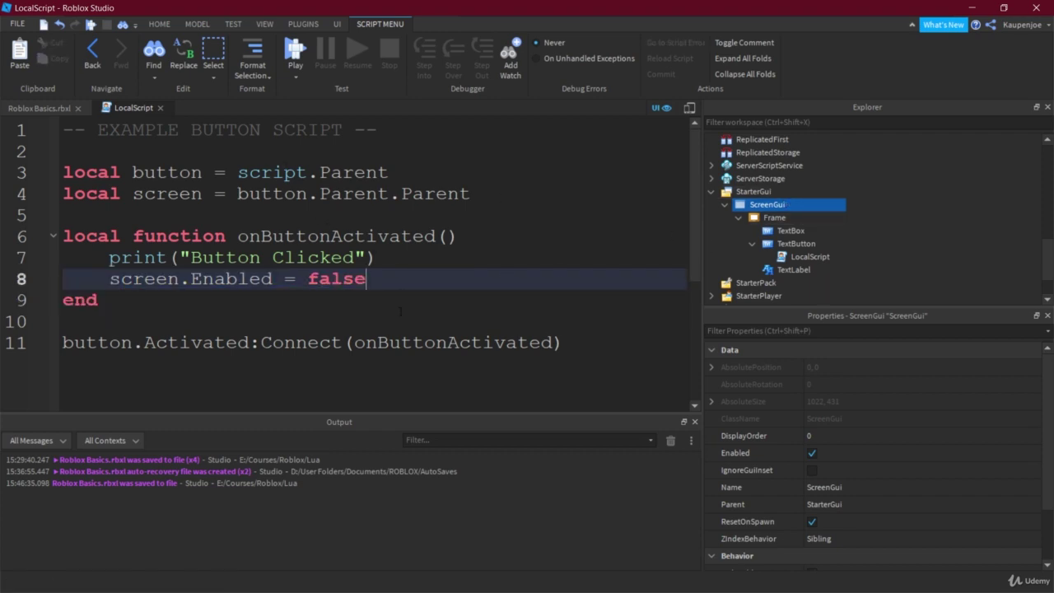
key("ctrl+s")
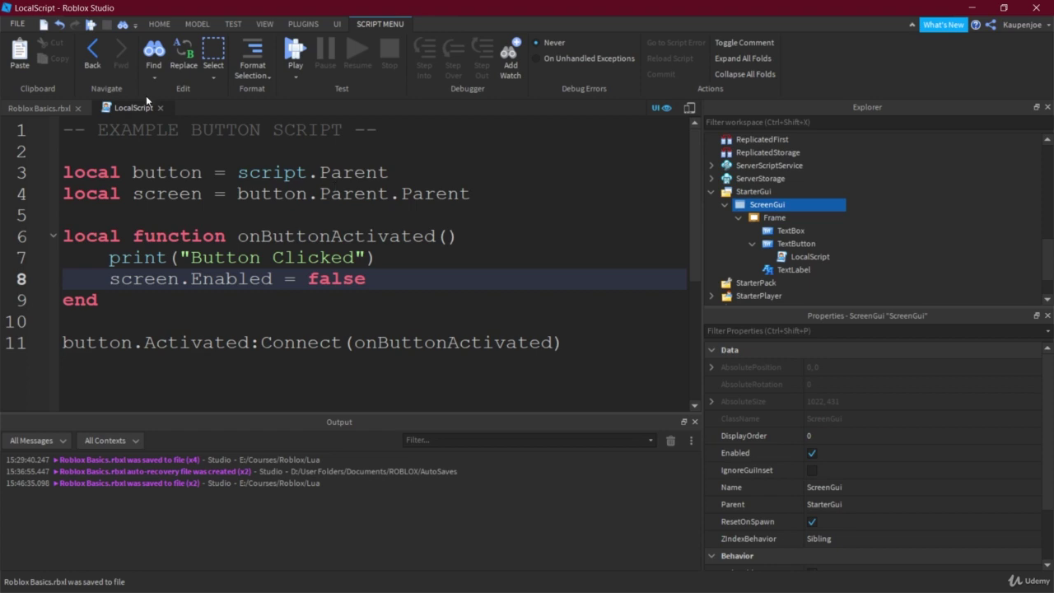
Play the game from the HOME tab and click Send to hide the UI and log 'Button Clicked'
left_click(56, 104)
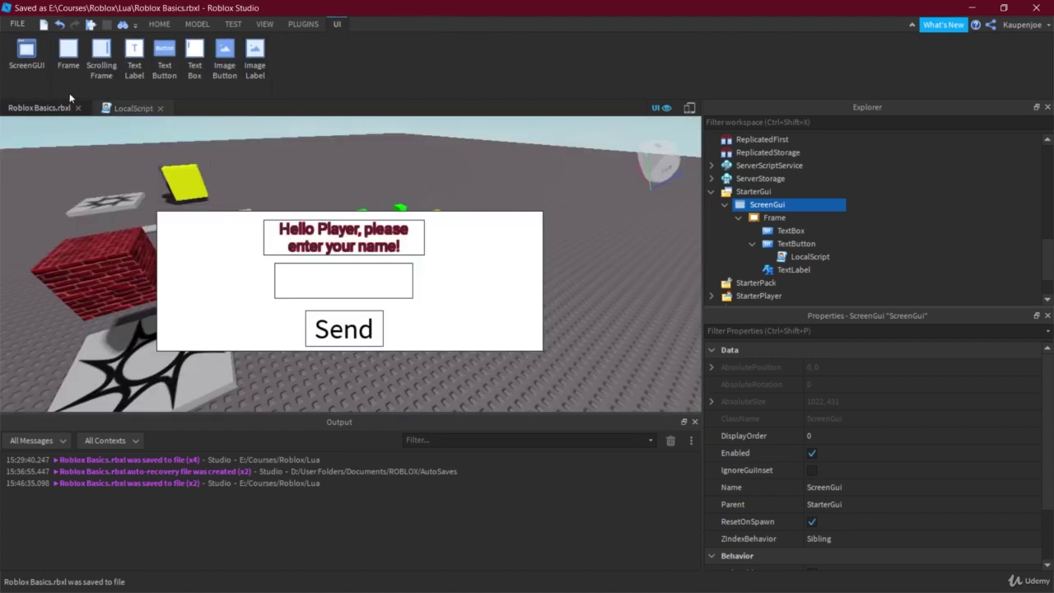
left_click(158, 24)
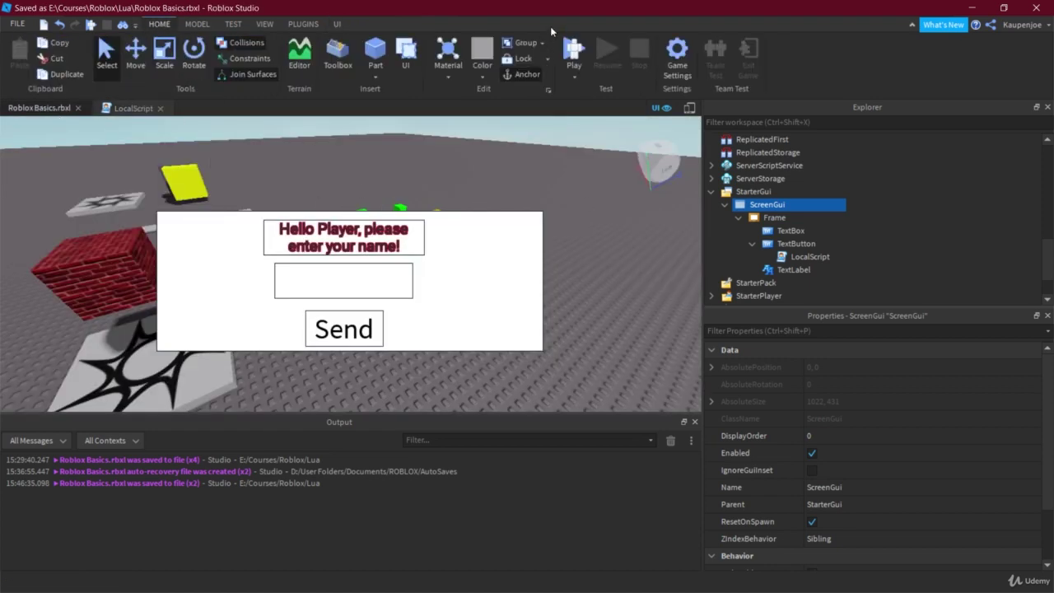
left_click(573, 51)
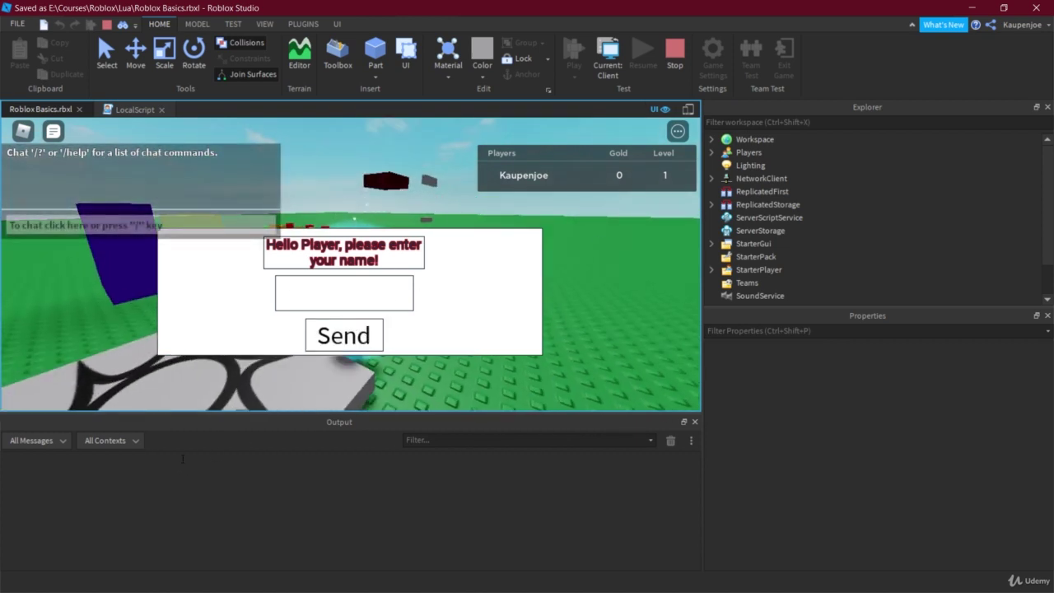
left_click(363, 337)
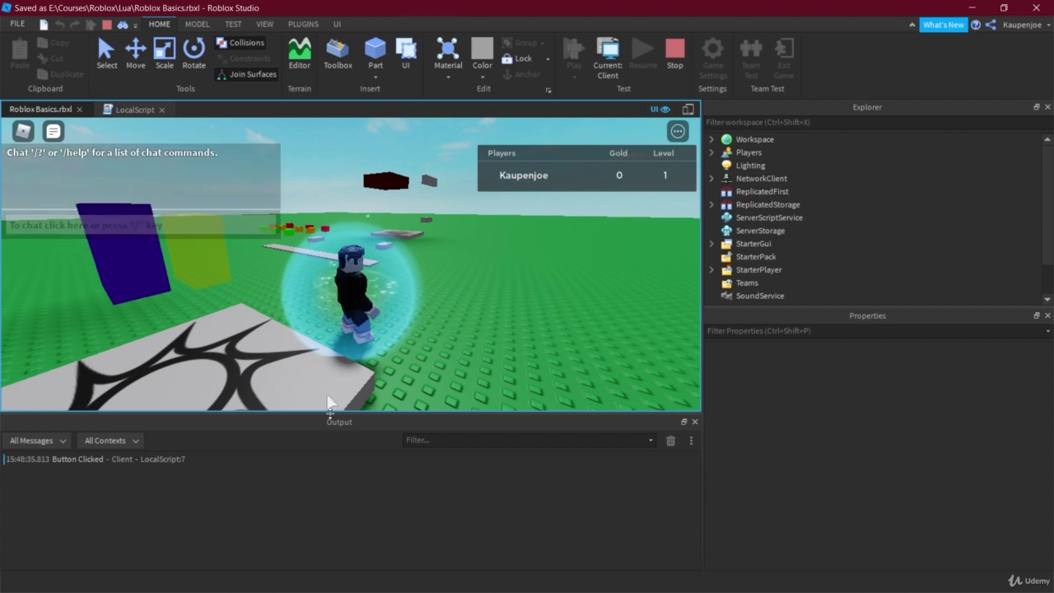